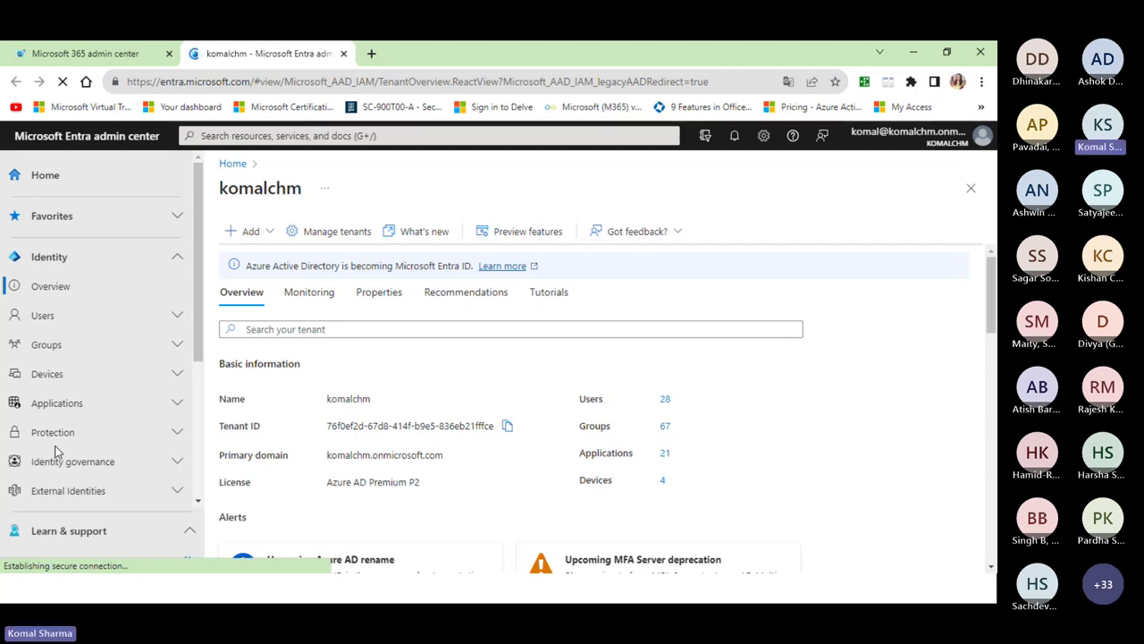
left_click(49, 257)
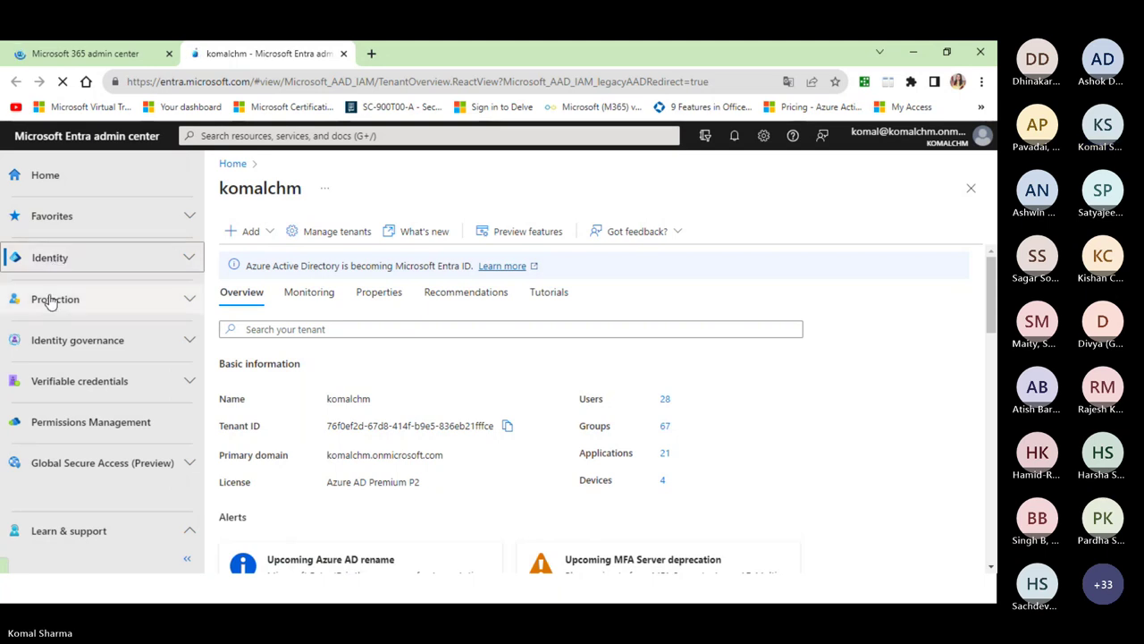
left_click(59, 259)
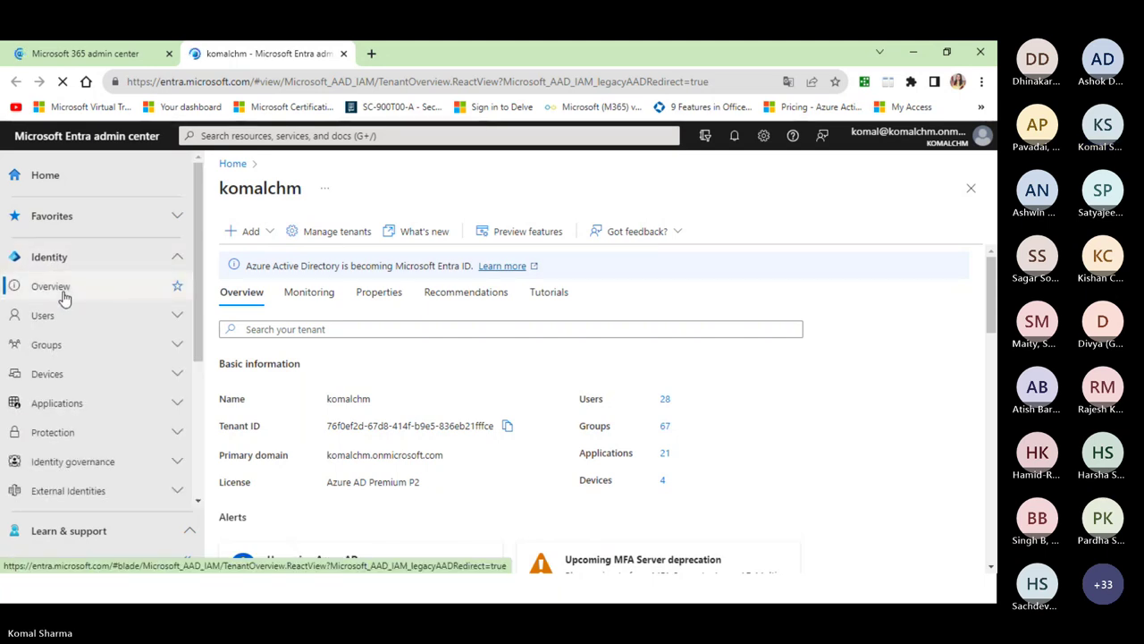
left_click(51, 287)
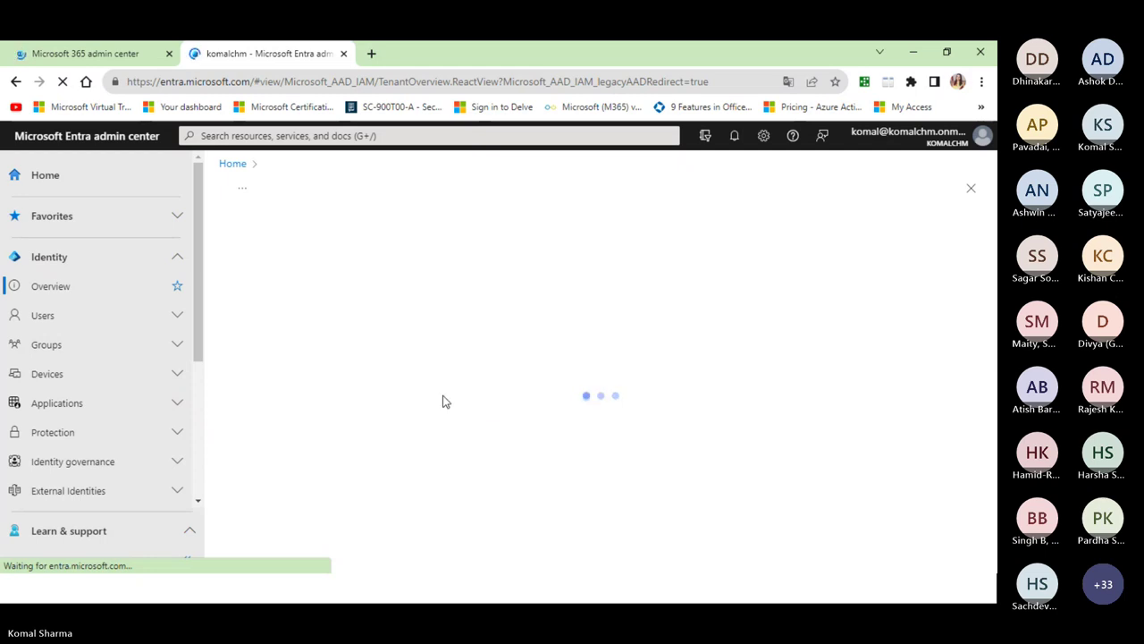
- Expand Users in the Entra admin center and show the All users list
left_click(41, 318)
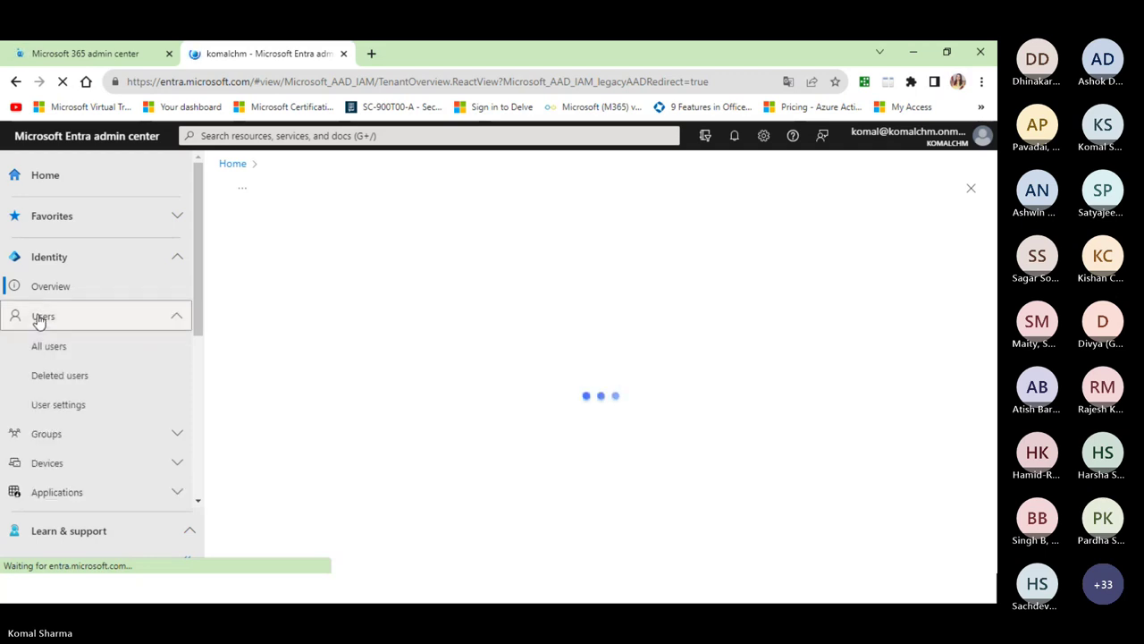
left_click(53, 355)
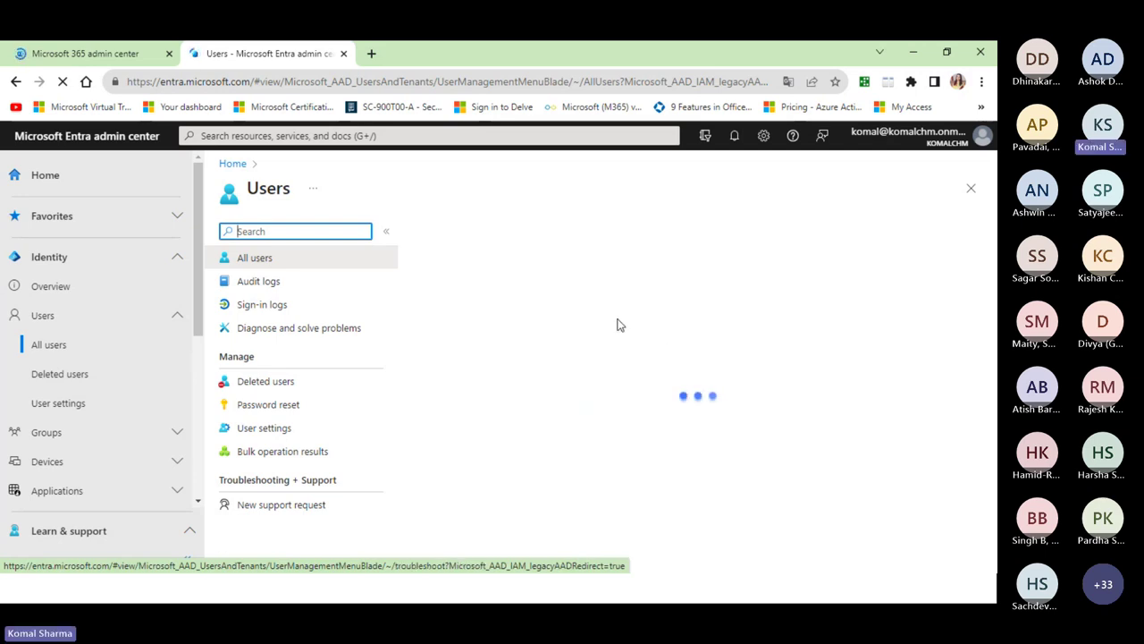
left_click(256, 259)
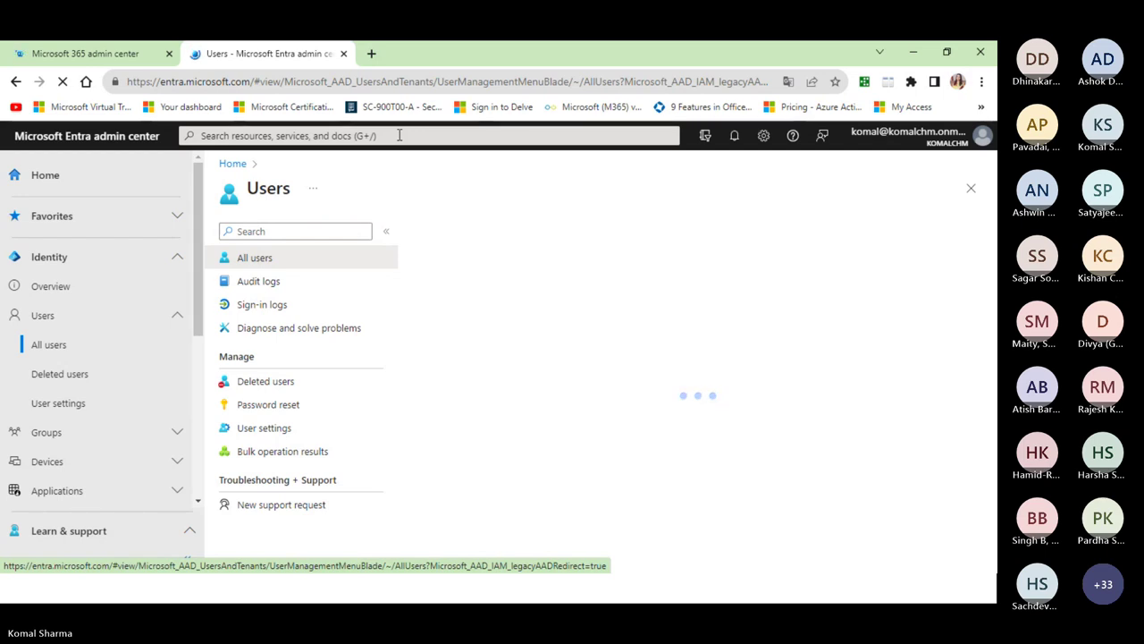
- Open Azure AD Conditional Access via a 'conditiona' search, then switch to the Azure portal window
left_click(399, 135)
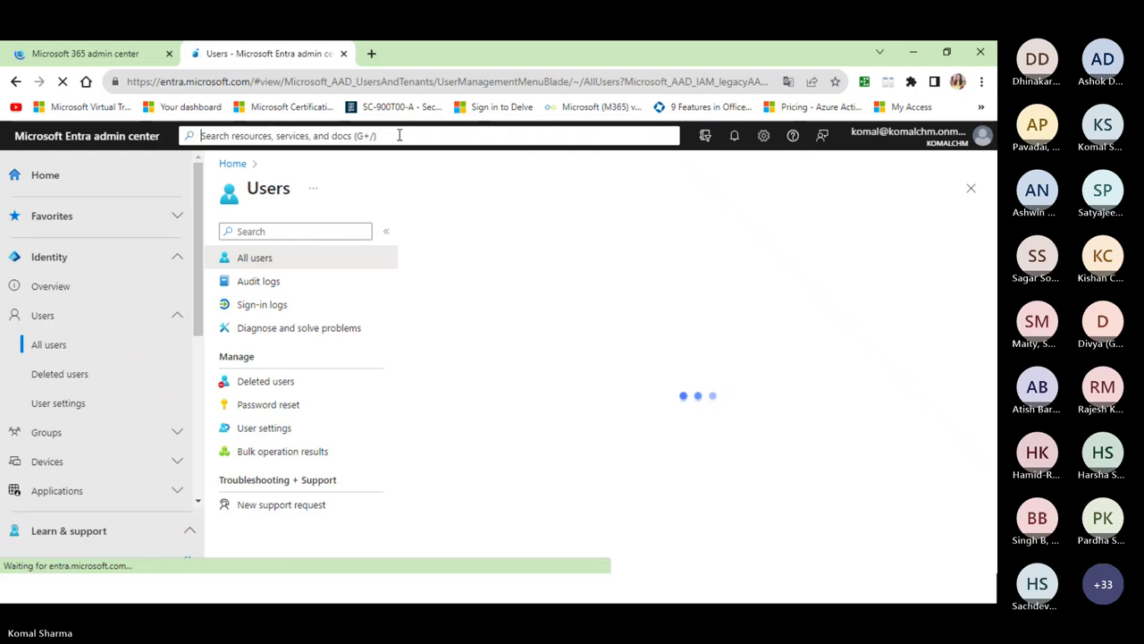
type("con")
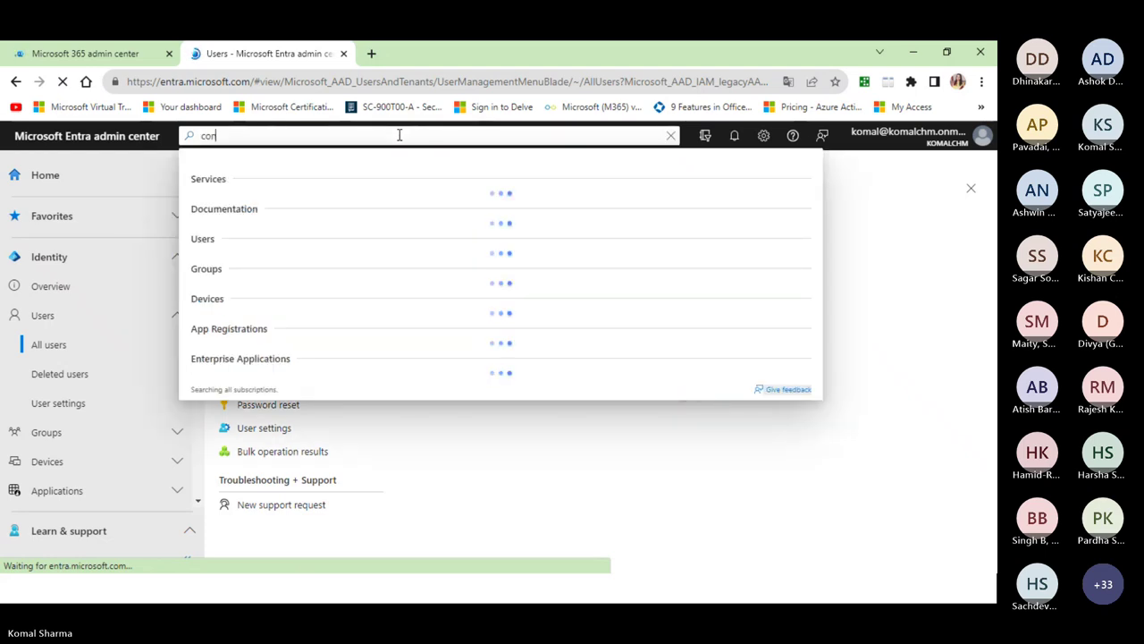
type("ditiona")
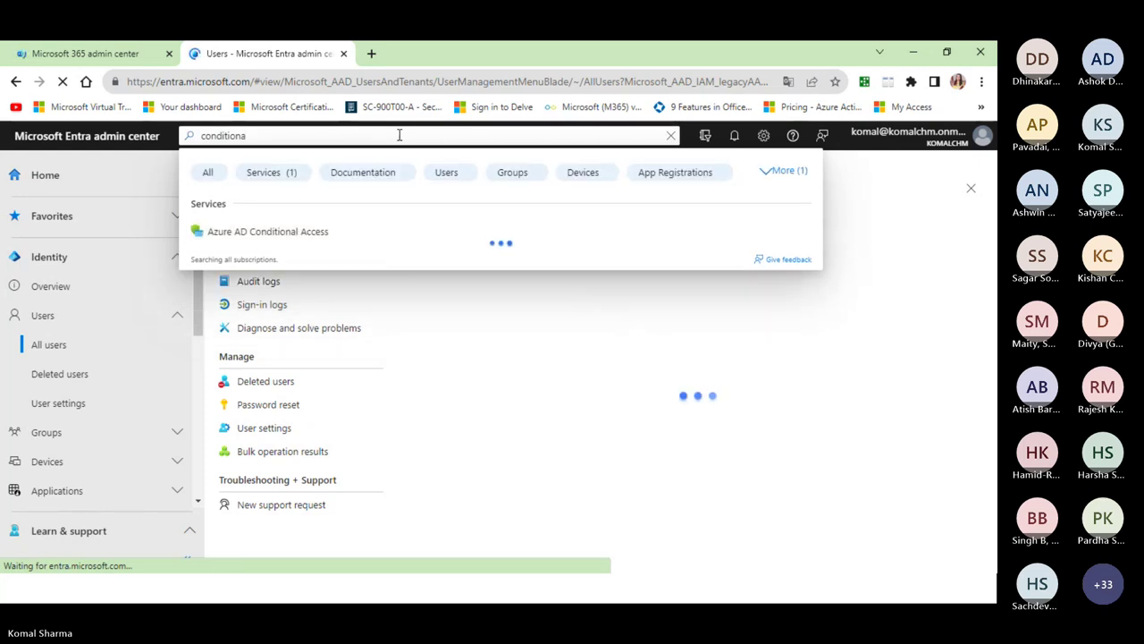
left_click(264, 235)
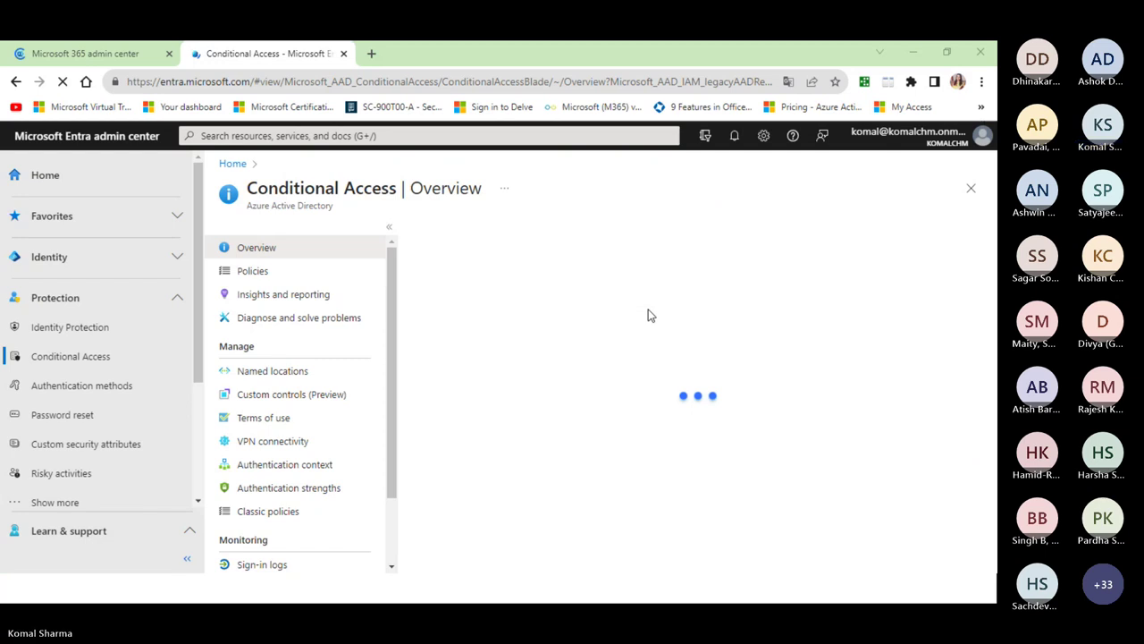
key("super")
left_click(372, 587)
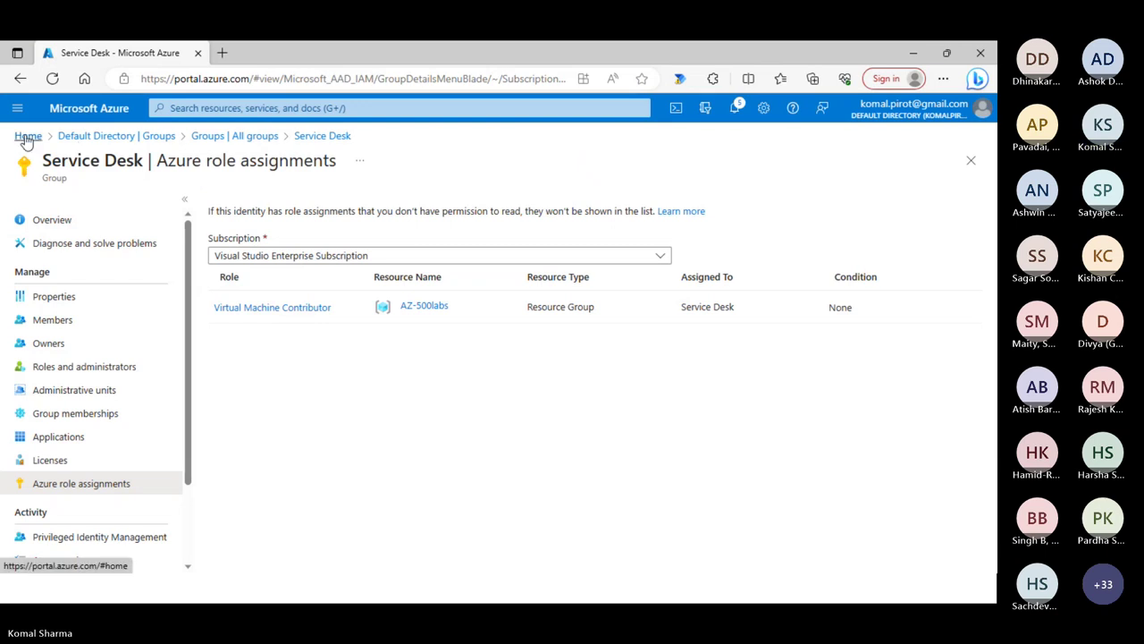
- From Home, open Azure Active Directory and show the Default Directory's Users list
left_click(28, 139)
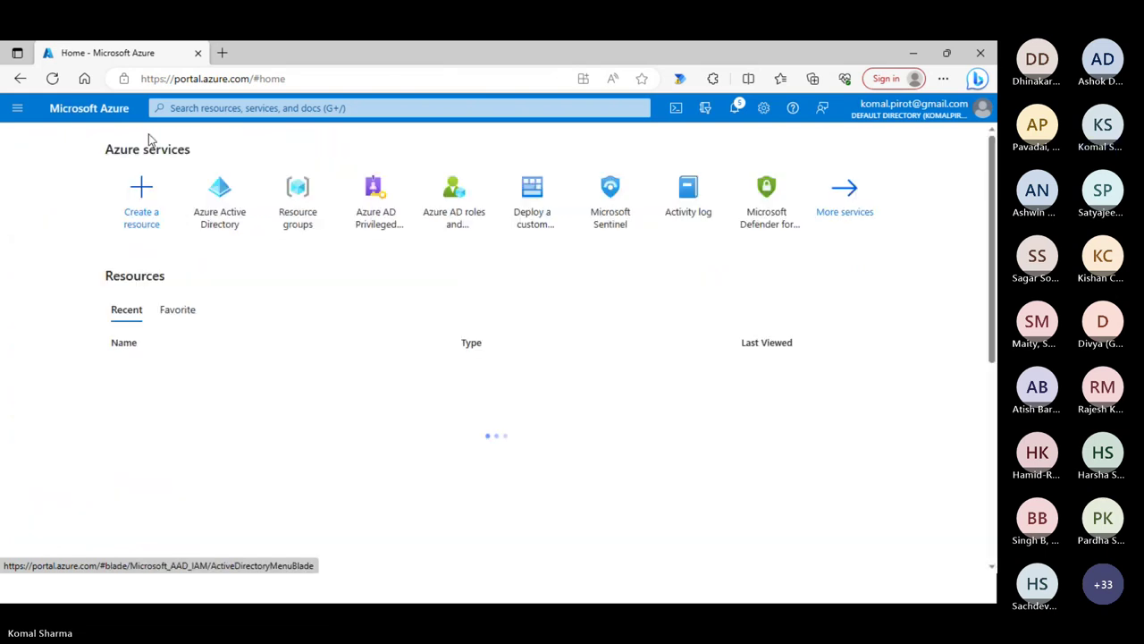
left_click(220, 198)
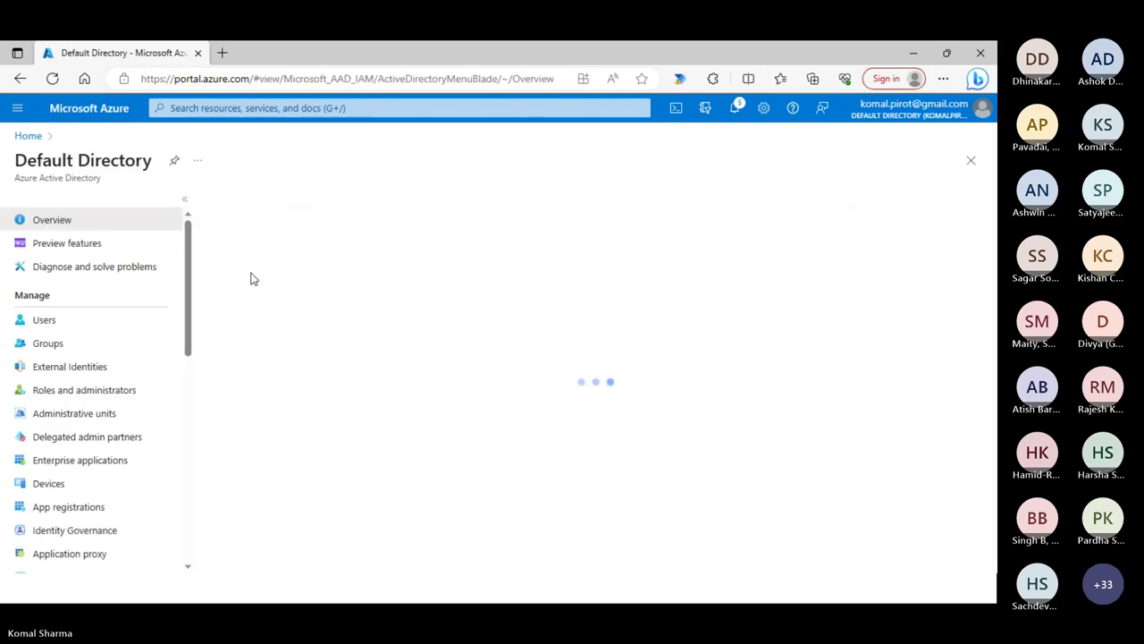
left_click(47, 325)
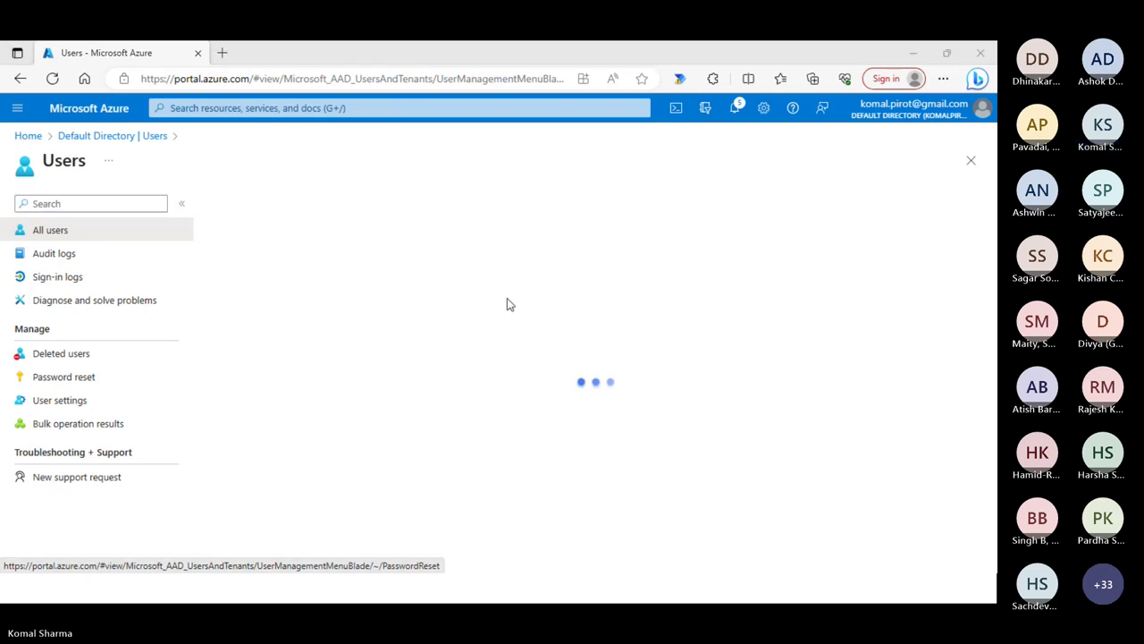
key("super")
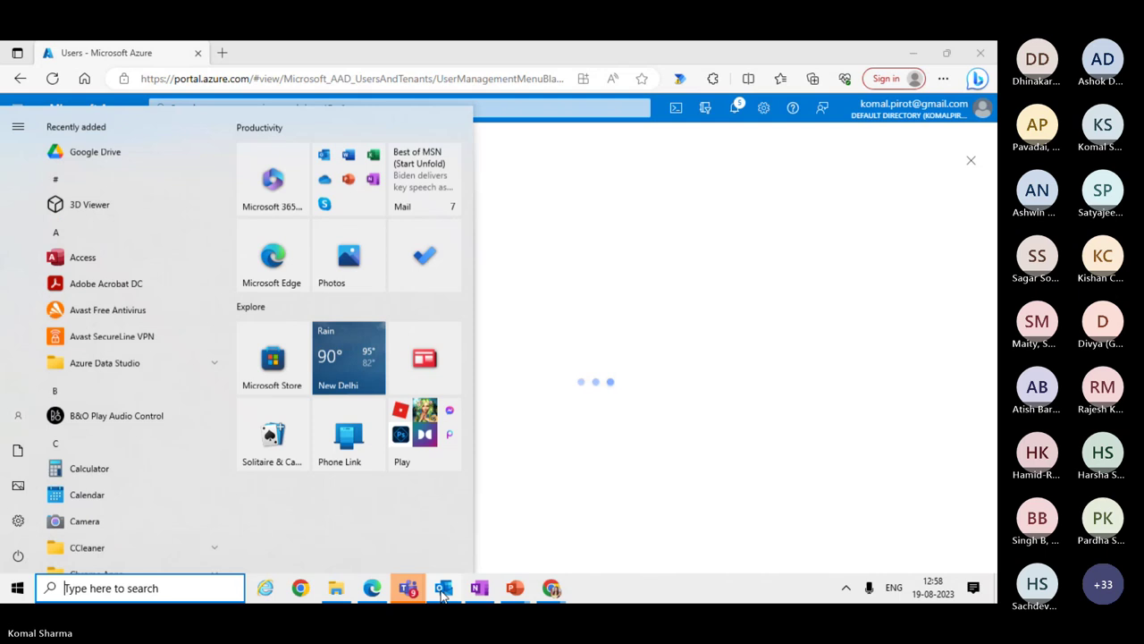
left_click(845, 587)
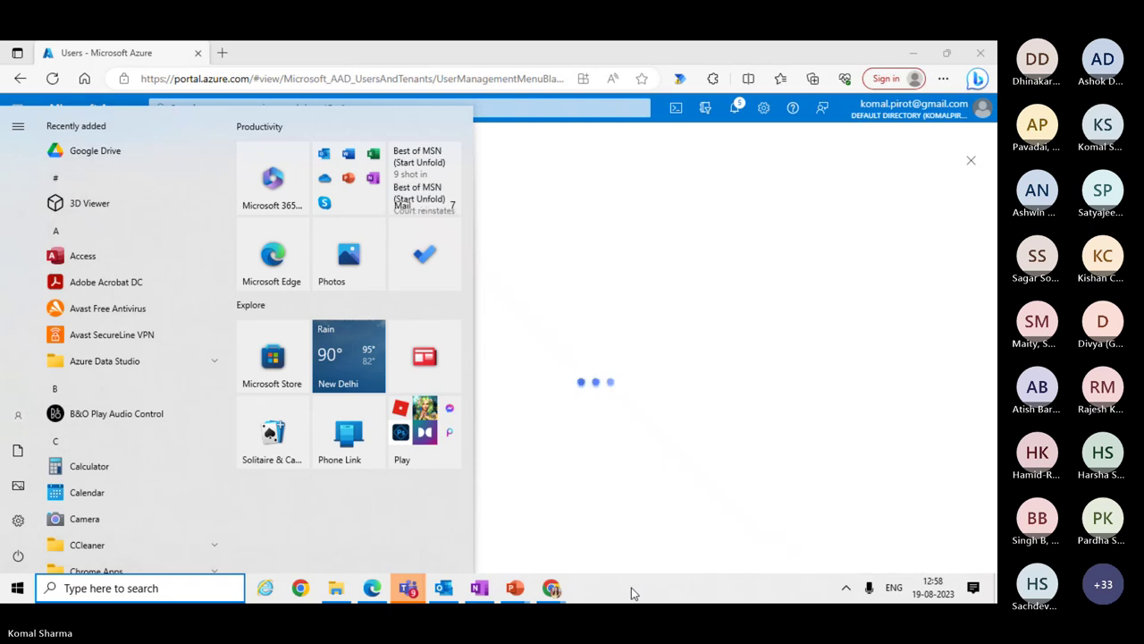
left_click(18, 590)
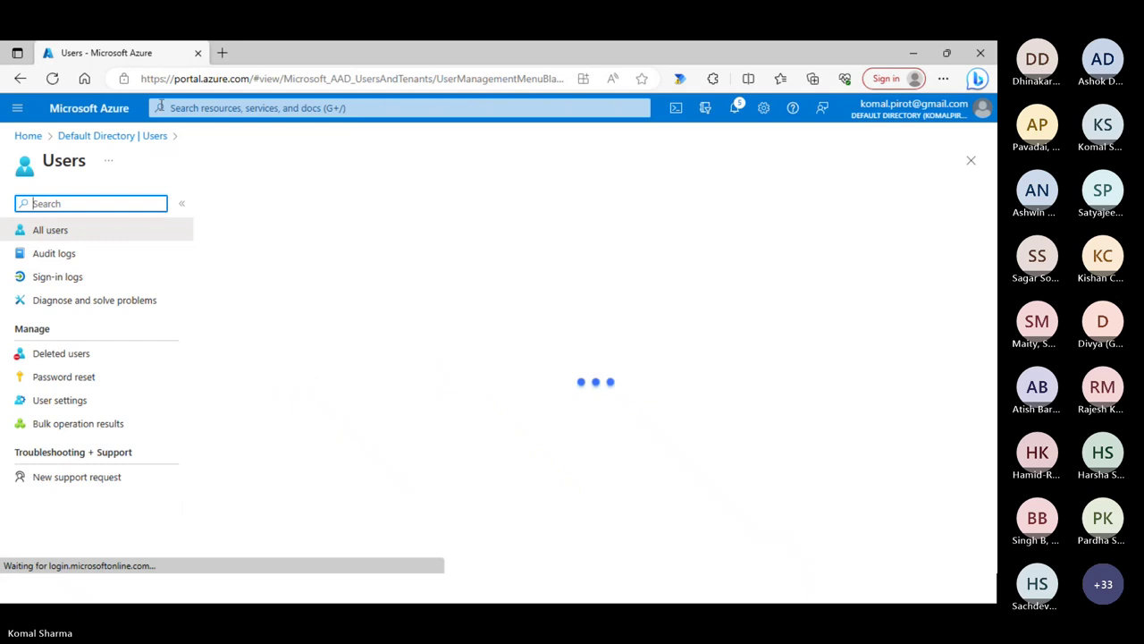
- Refresh the Users page and open Per-user MFA with the signed-in account
left_click(52, 80)
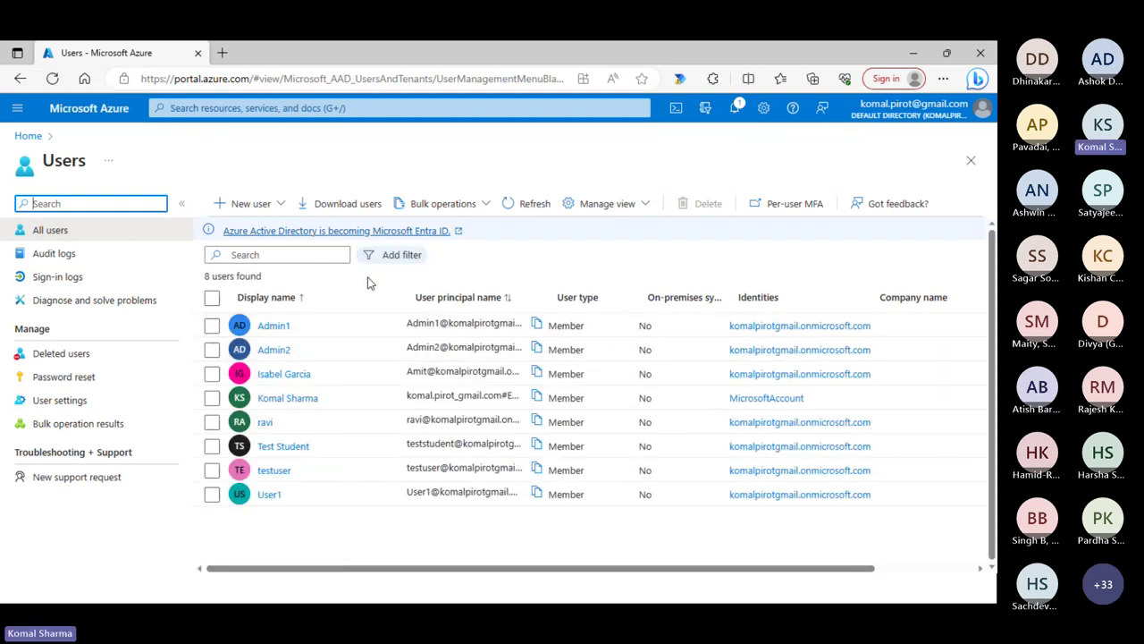
left_click(787, 206)
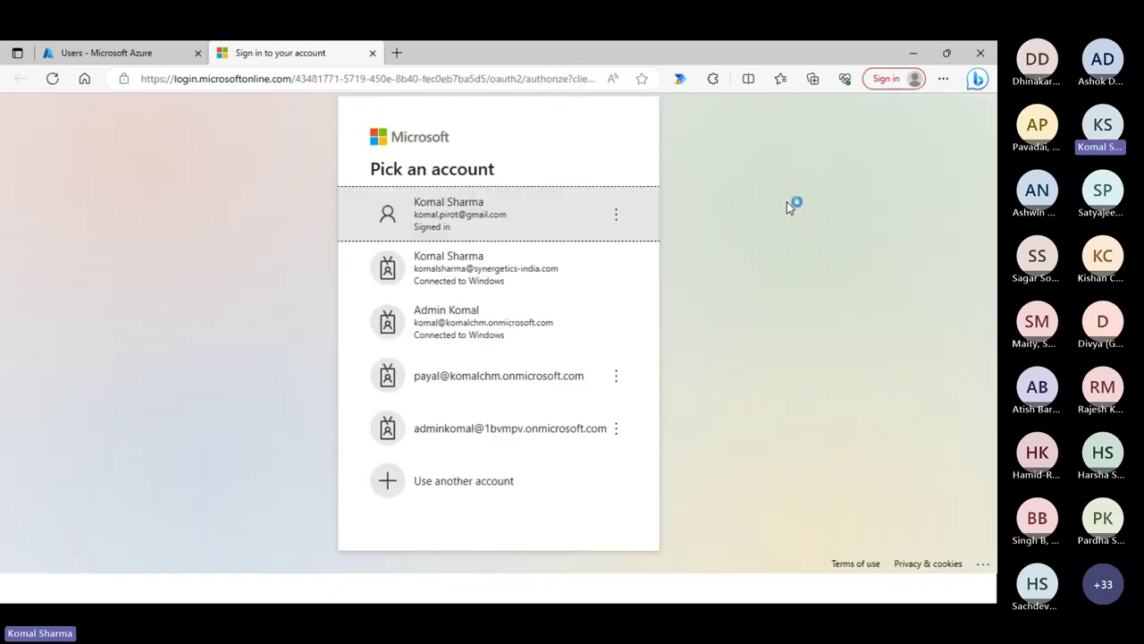
left_click(470, 211)
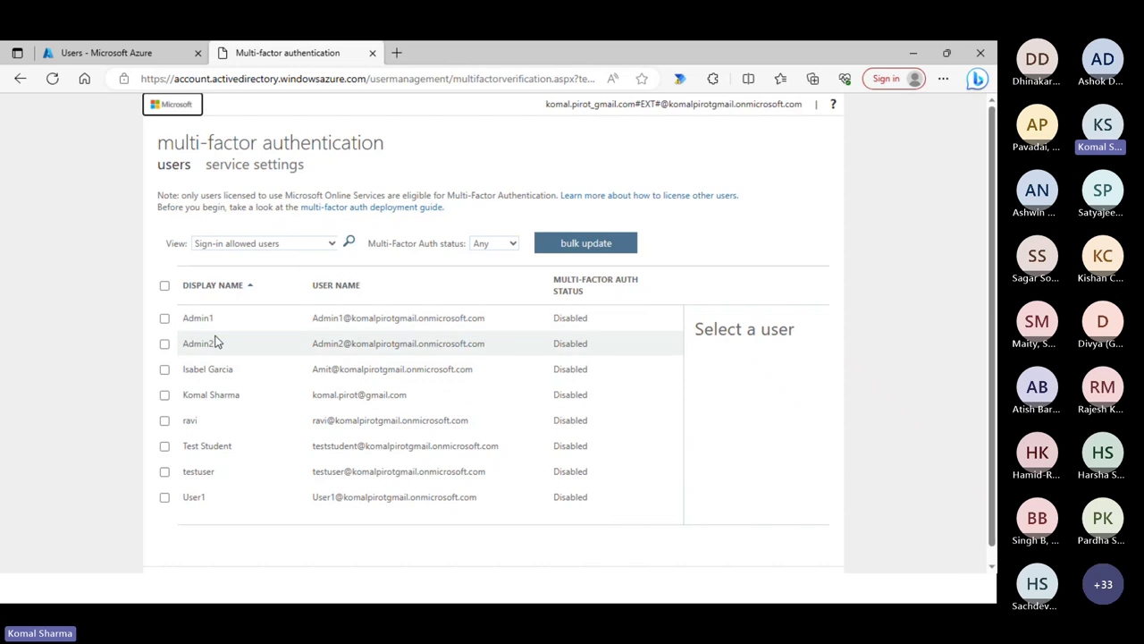
- Enable multi-factor authentication for Admin1 and dismiss the success message
left_click(164, 319)
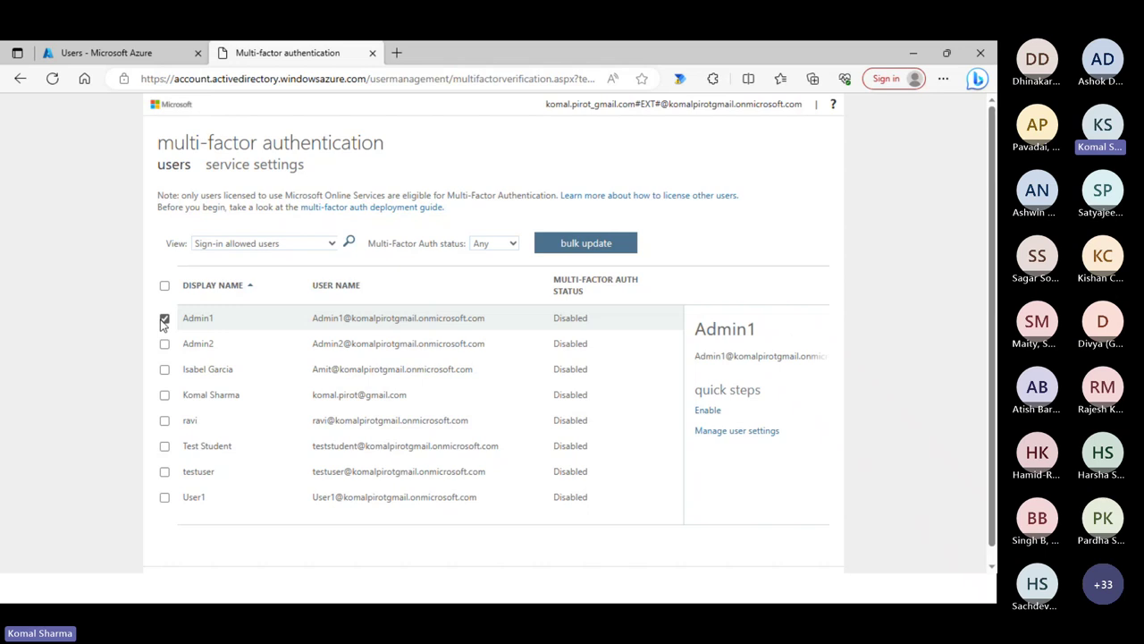
left_click(706, 409)
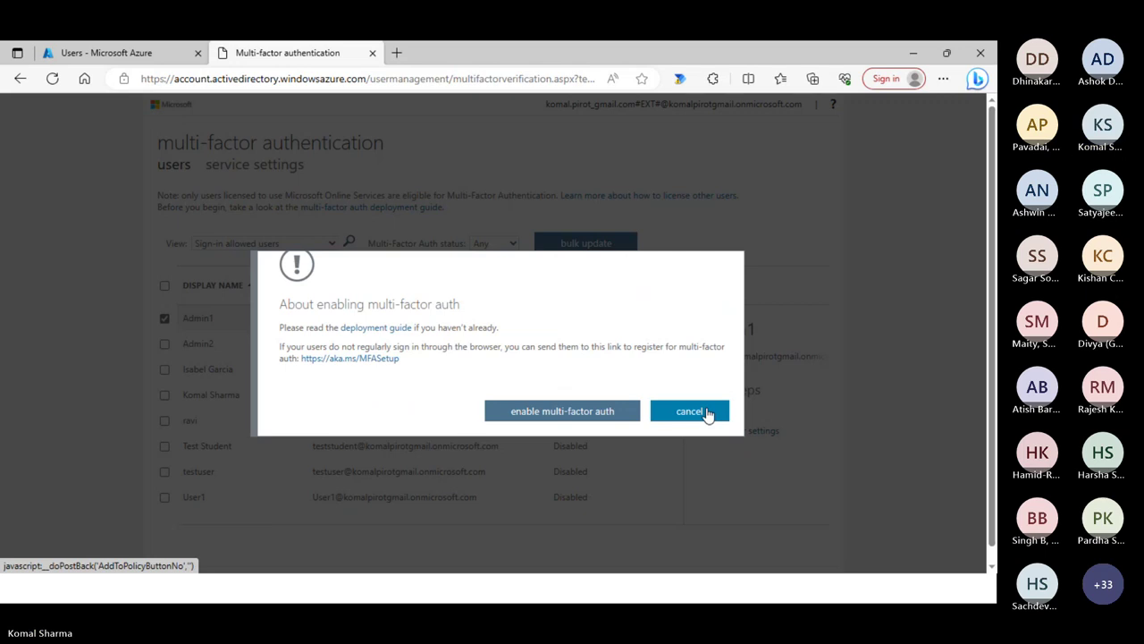
left_click(558, 413)
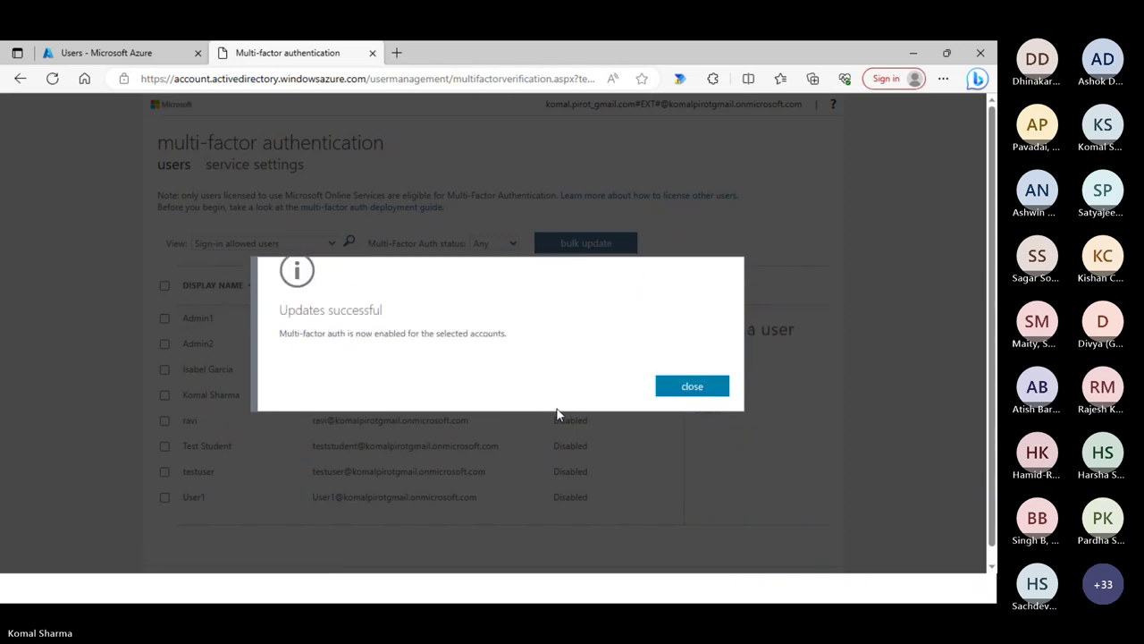
left_click(683, 390)
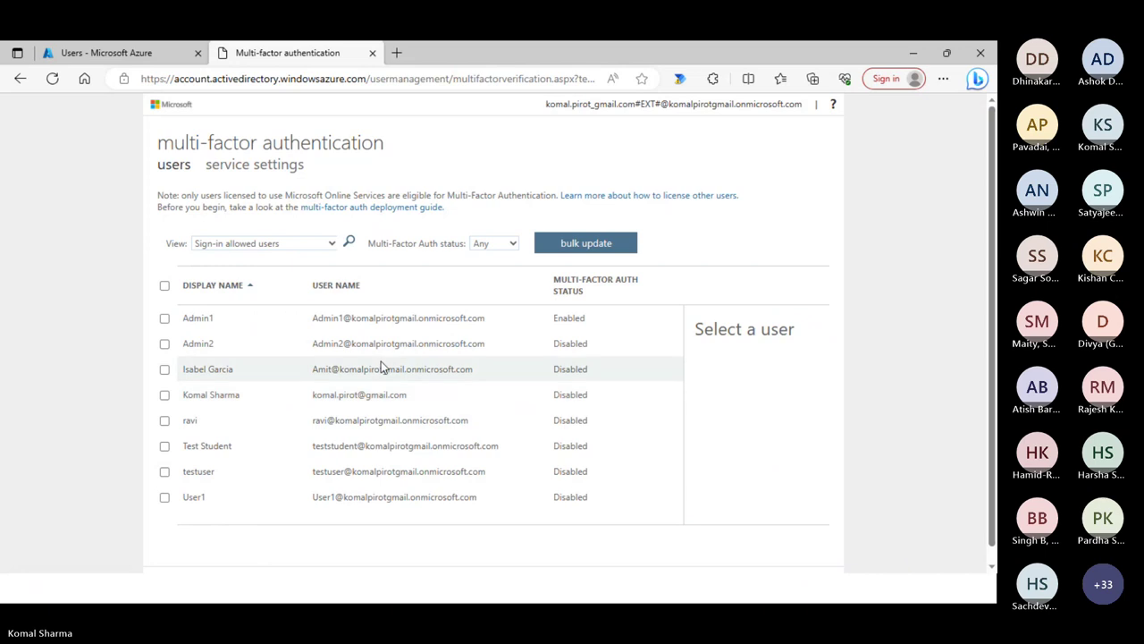
- Select Admin1 again and enforce multi-factor authentication for it
left_click(212, 323)
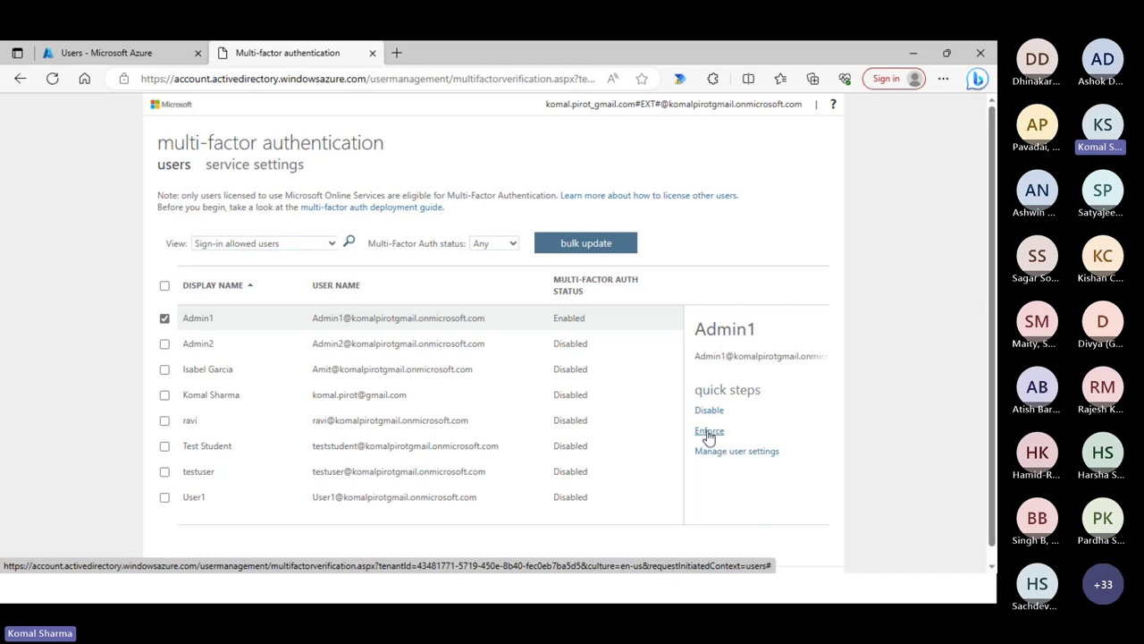
left_click(710, 432)
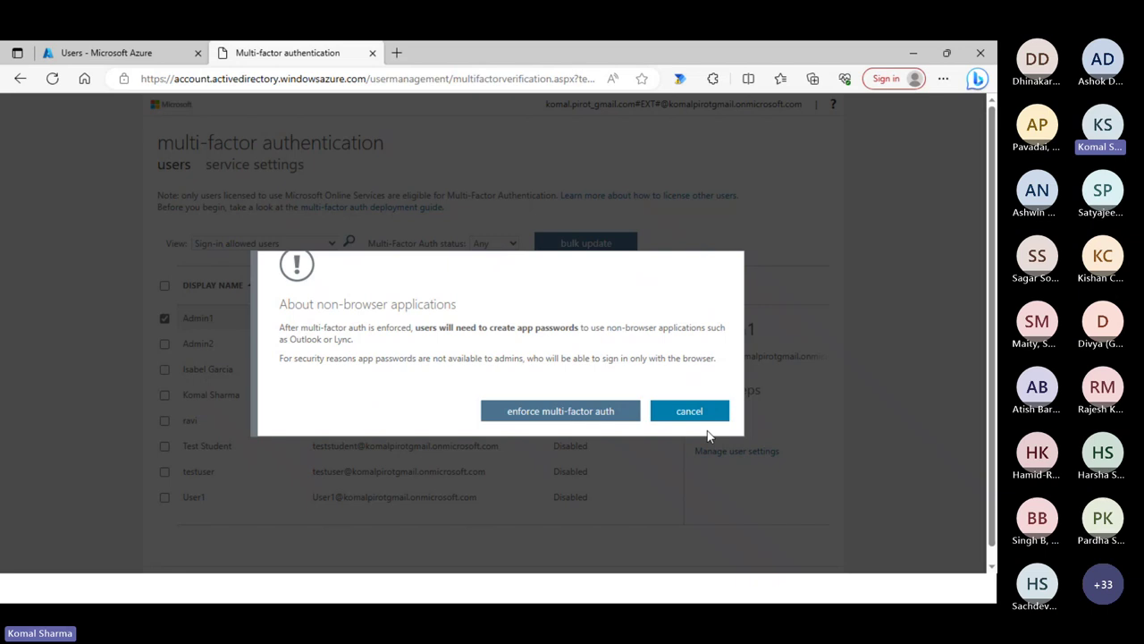
left_click(578, 417)
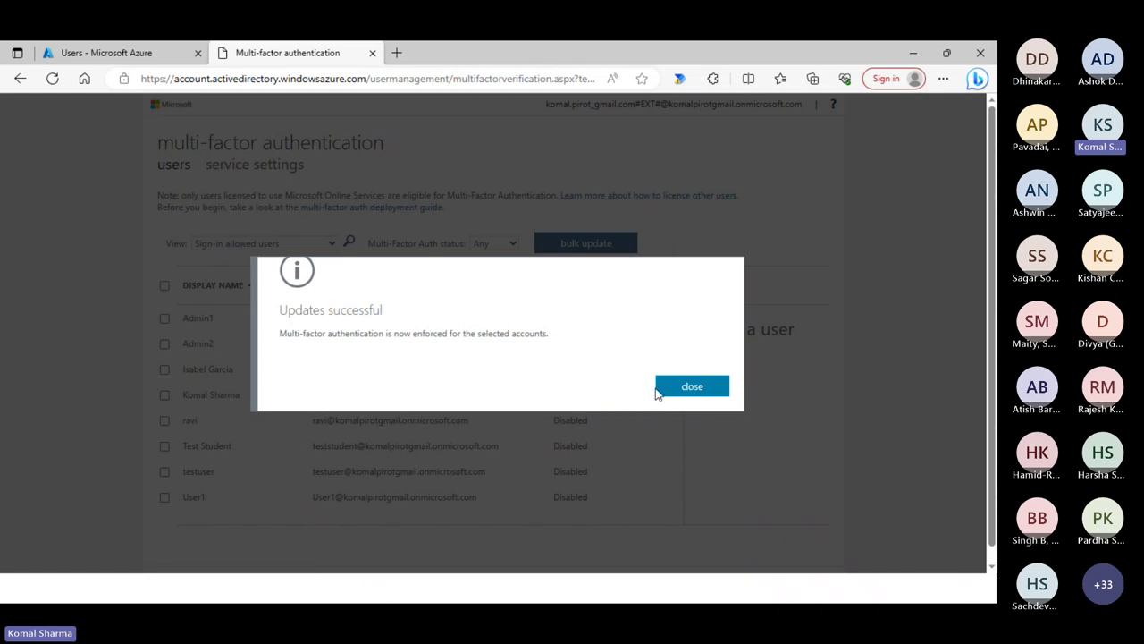
- Close the 'Updates successful' dialog so the list shows Admin1 as Enforced
left_click(688, 391)
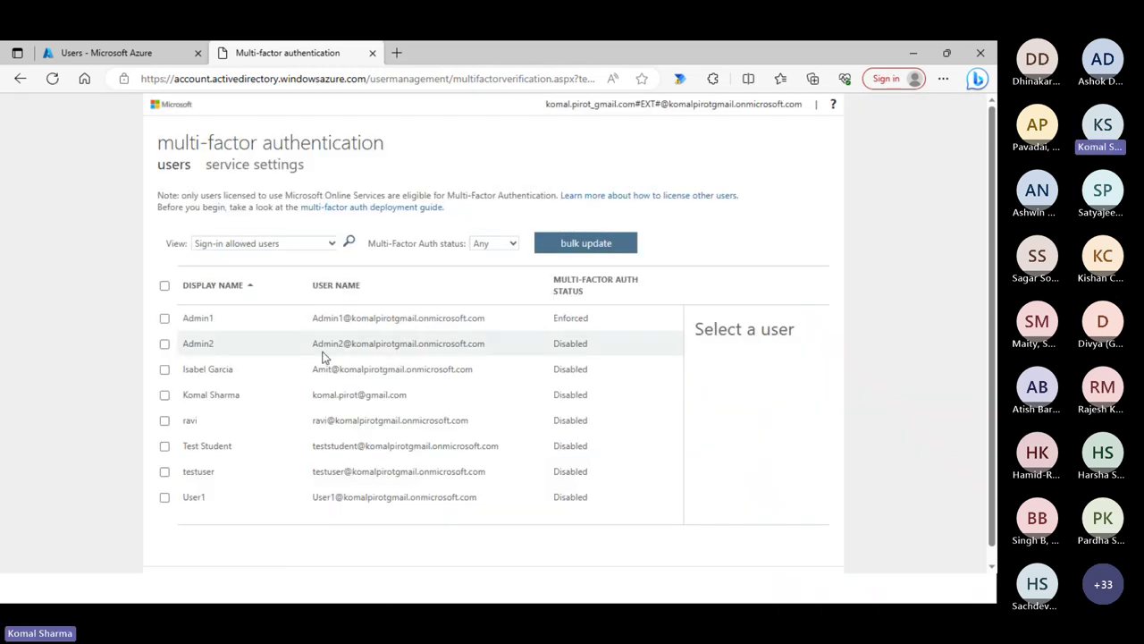
- Tick Admin2 and the two users below it so the panel reads 3 selected
left_click(165, 344)
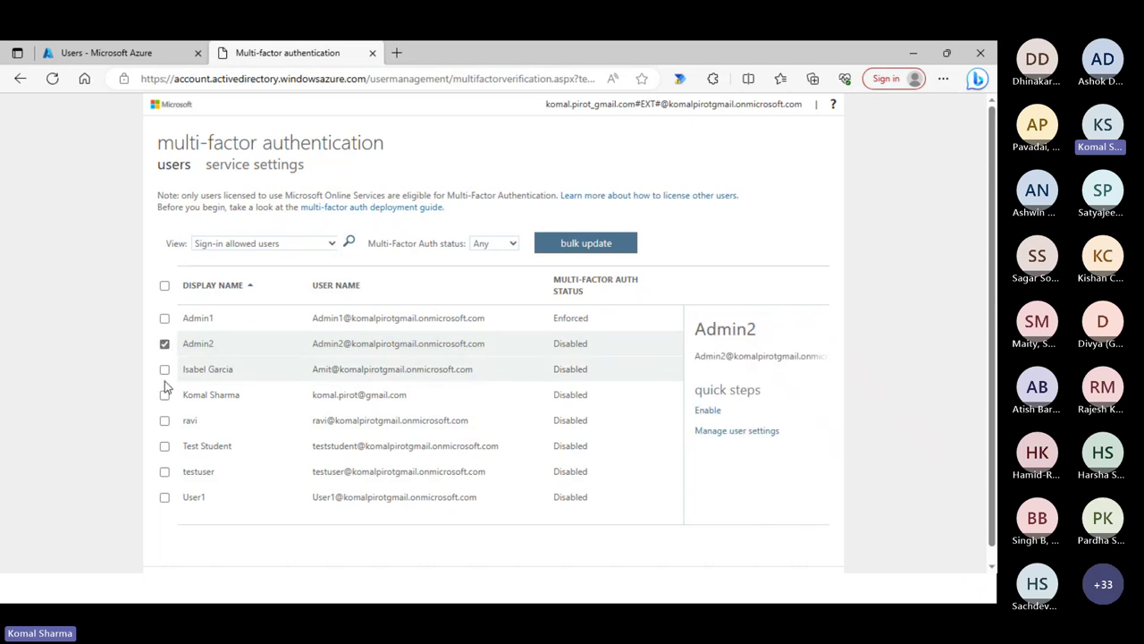
left_click(165, 371)
left_click(165, 394)
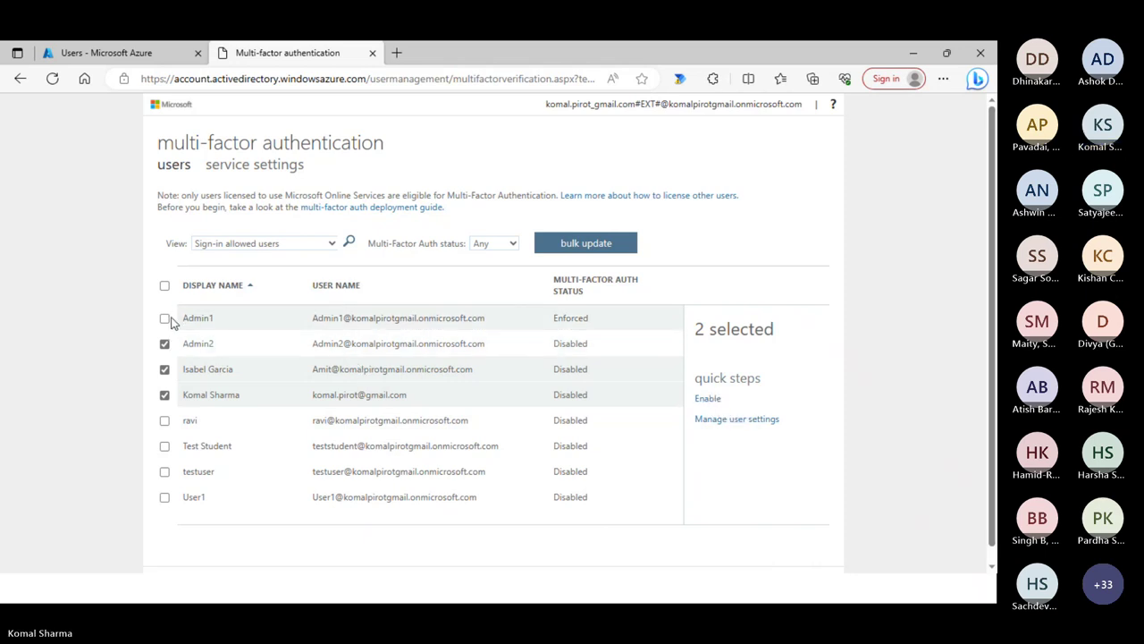
left_click(165, 286)
left_click(164, 286)
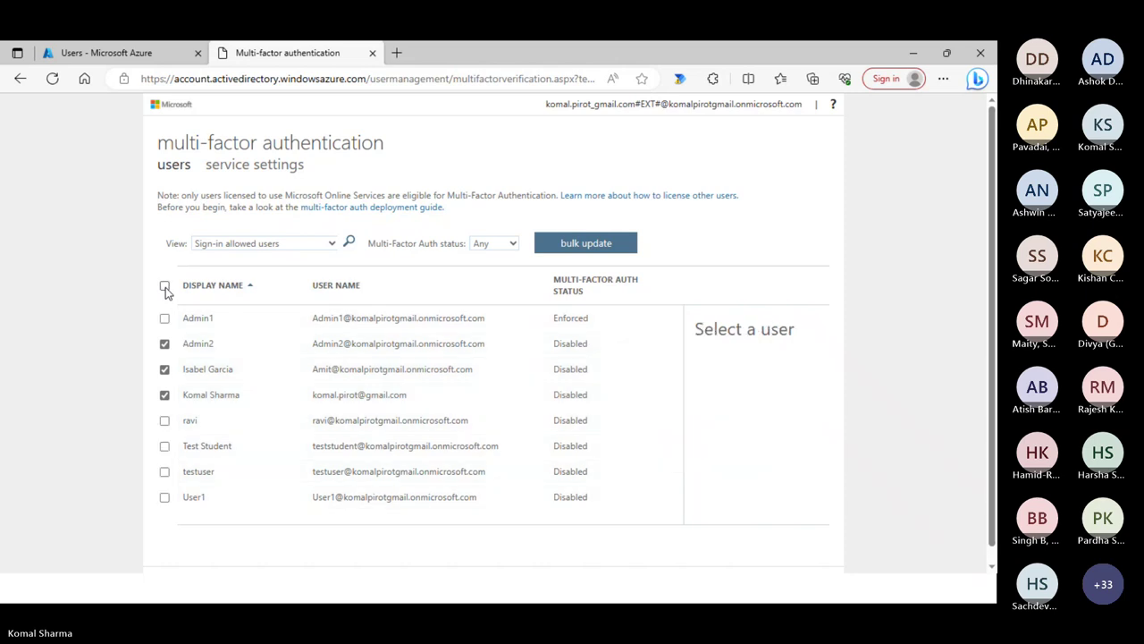
left_click(164, 344)
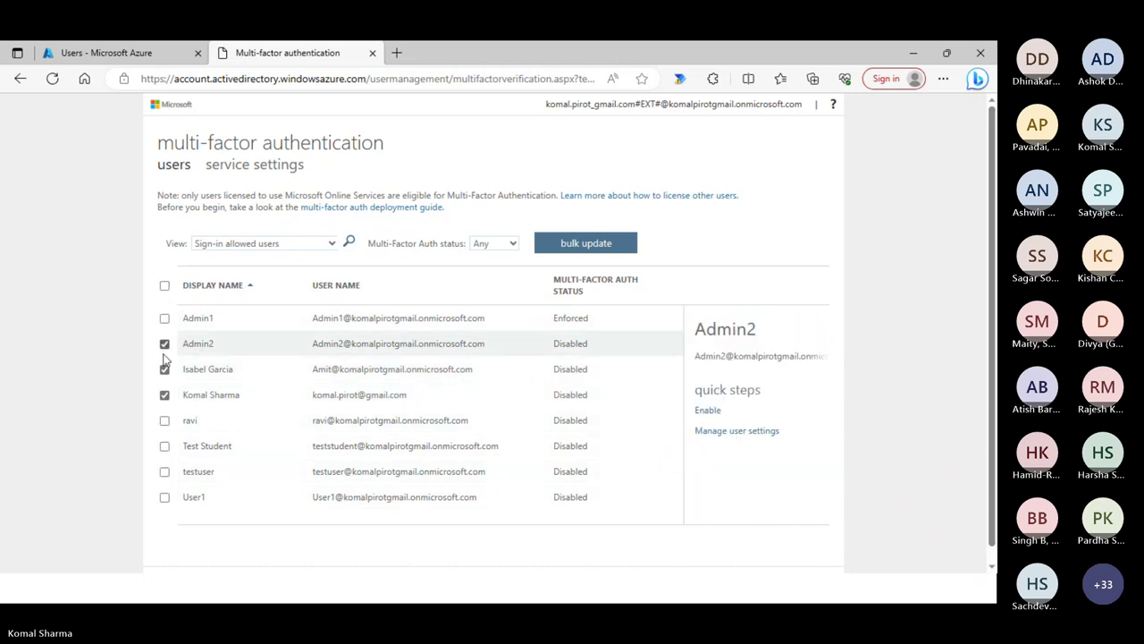
left_click(165, 369)
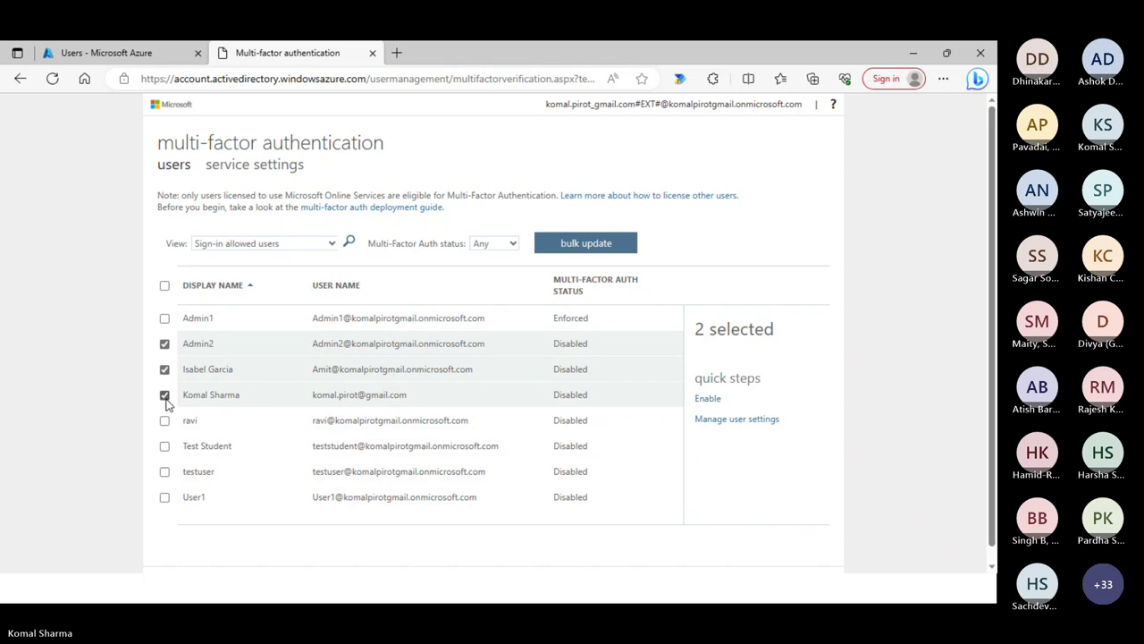
left_click(165, 395)
- Close the multi-factor authentication tab and search the Azure portal for 'condition'
left_click(372, 54)
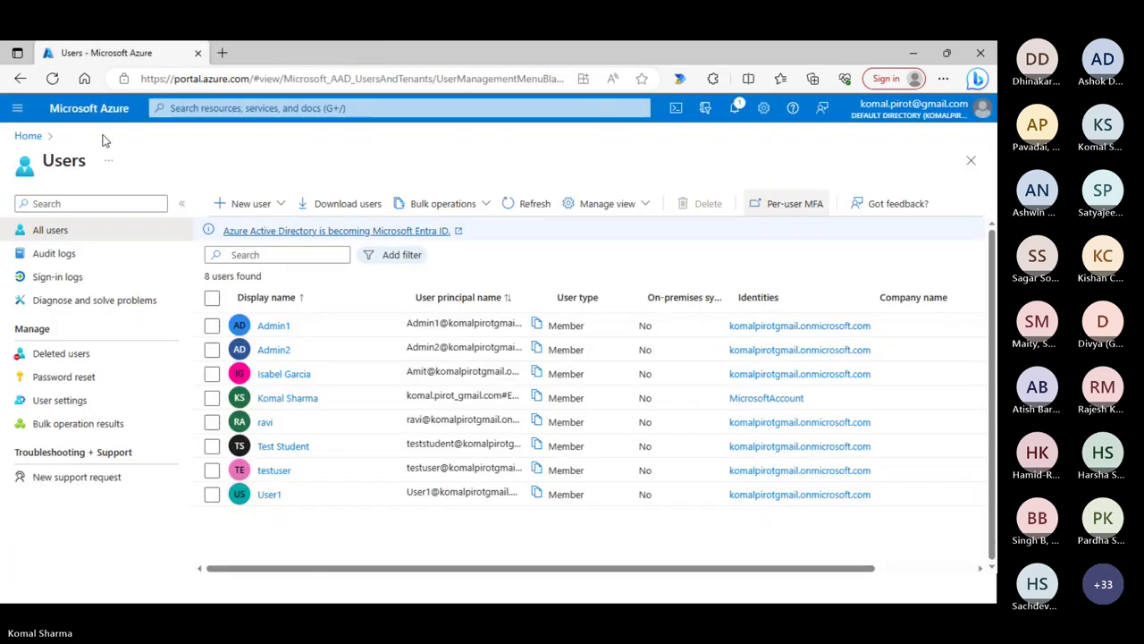
left_click(394, 107)
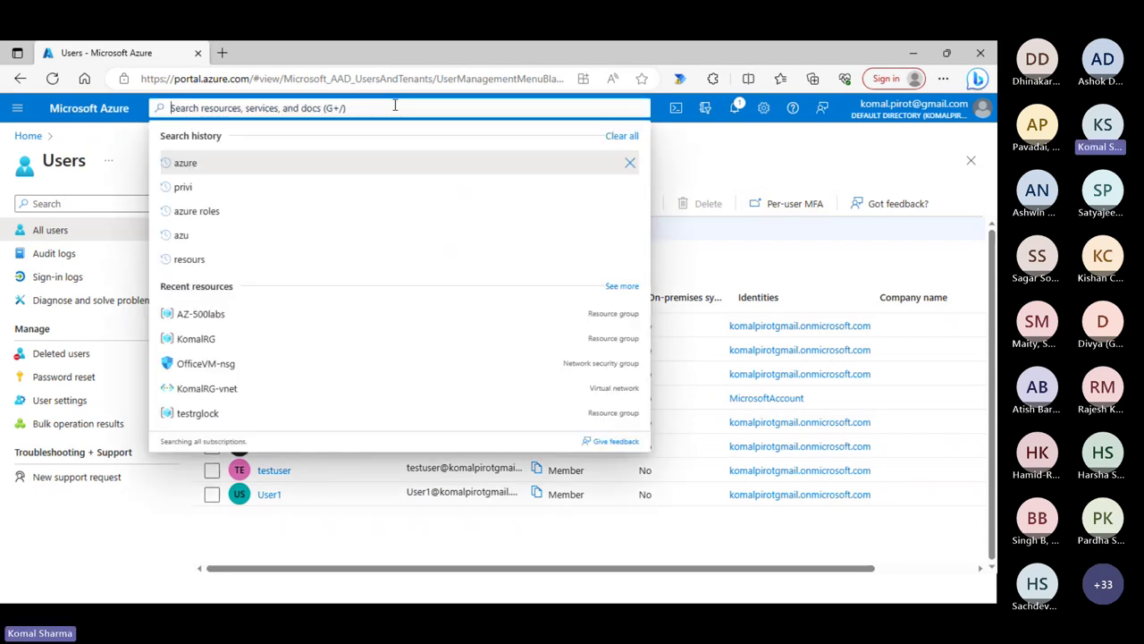
type("con")
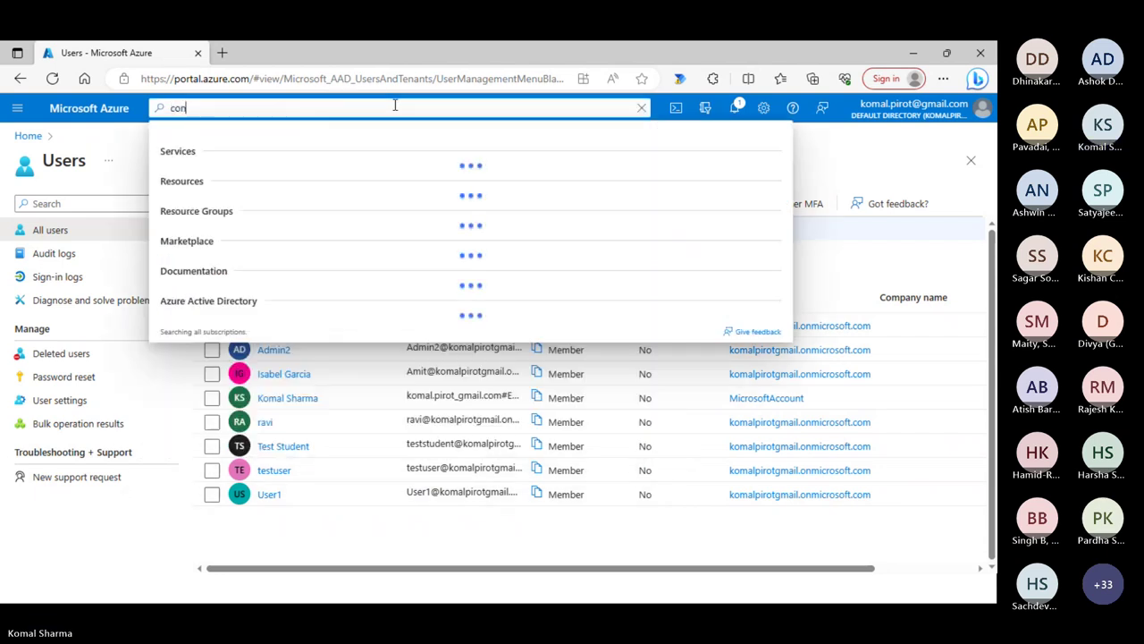
type("dition")
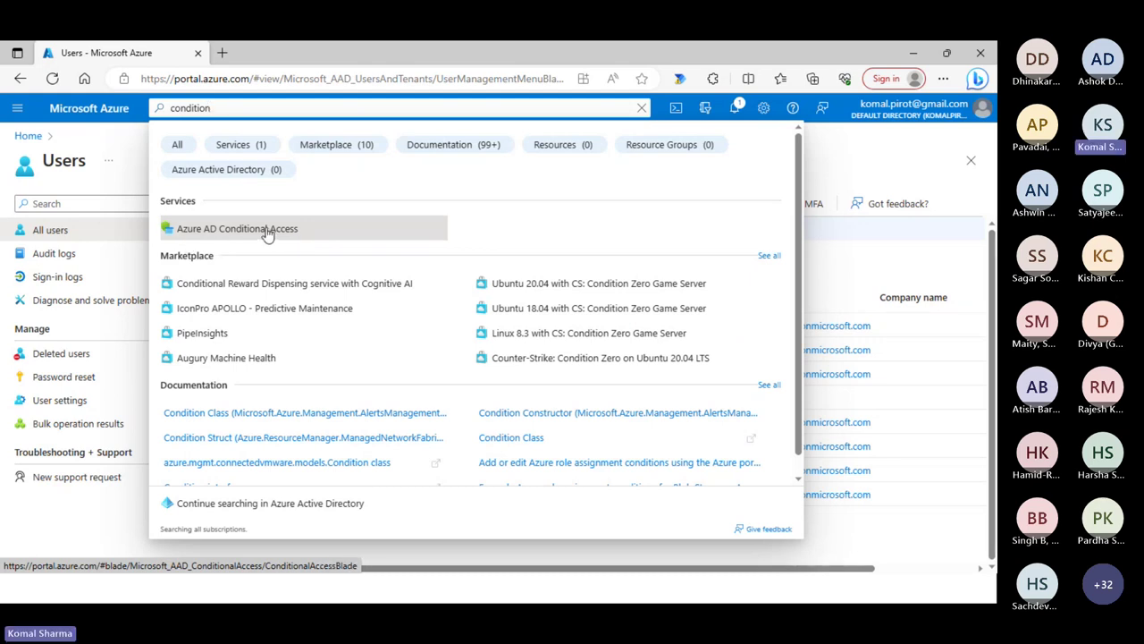
- Open Azure AD Conditional Access and go to its Policies page
left_click(266, 230)
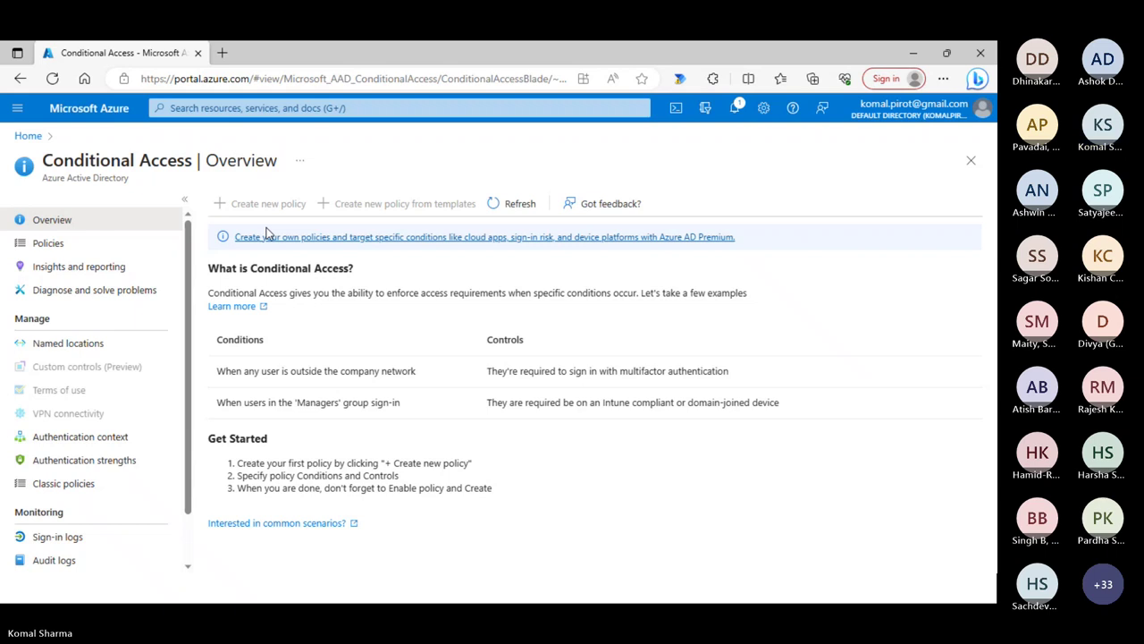
left_click(51, 243)
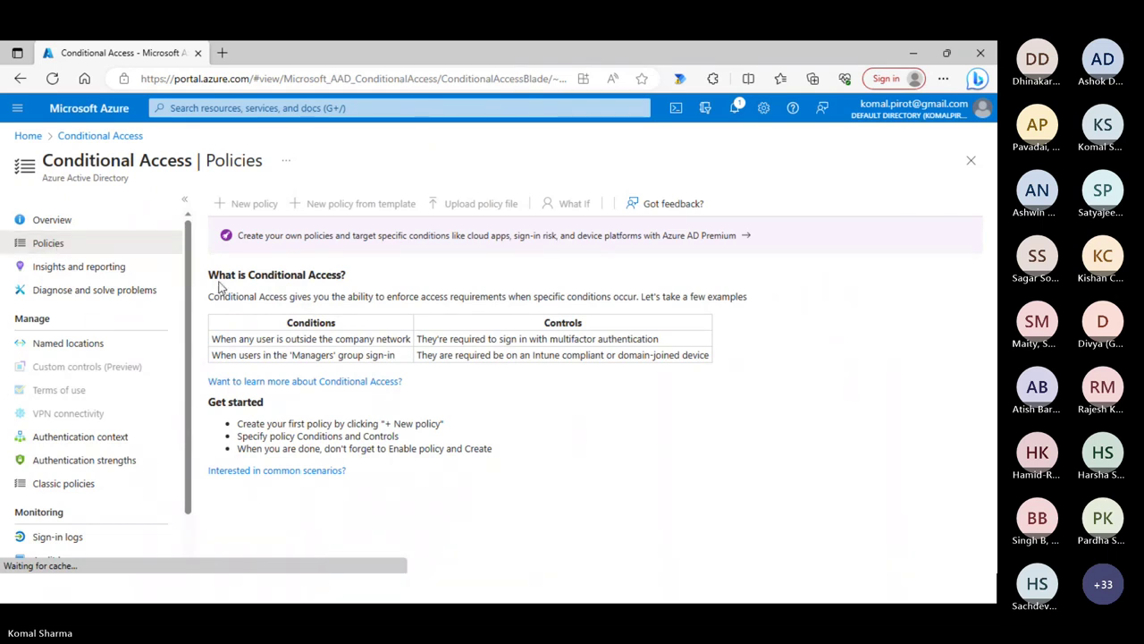
- Try activating the Azure AD Premium P2 free trial, then close the plans and trials blade
left_click(706, 237)
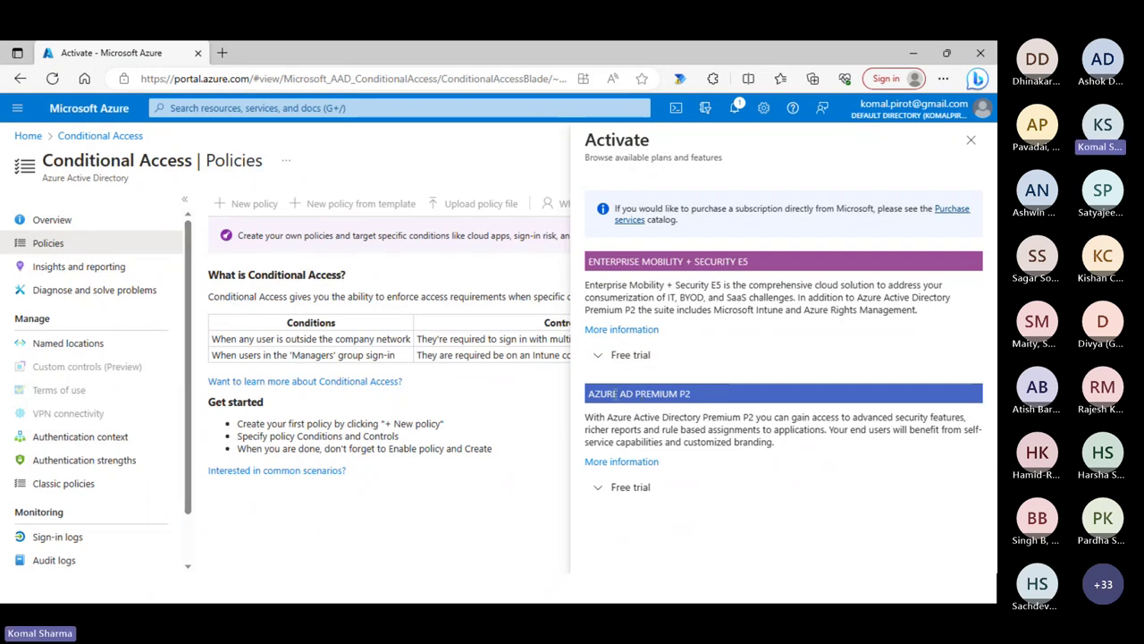
left_click(599, 490)
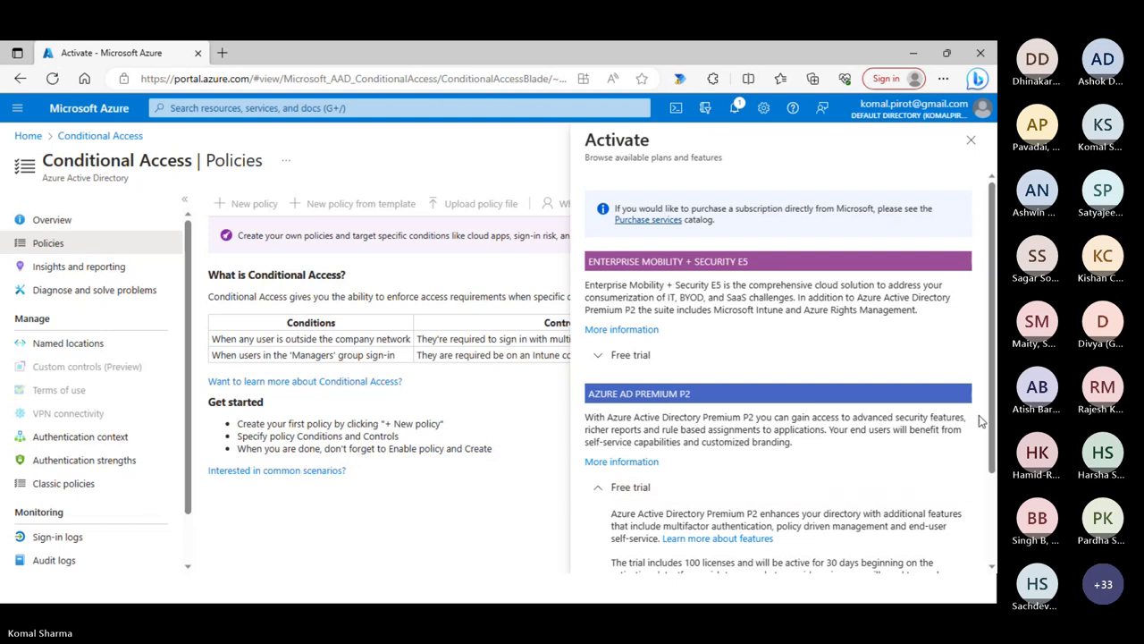
scroll(993, 429, "down", 2)
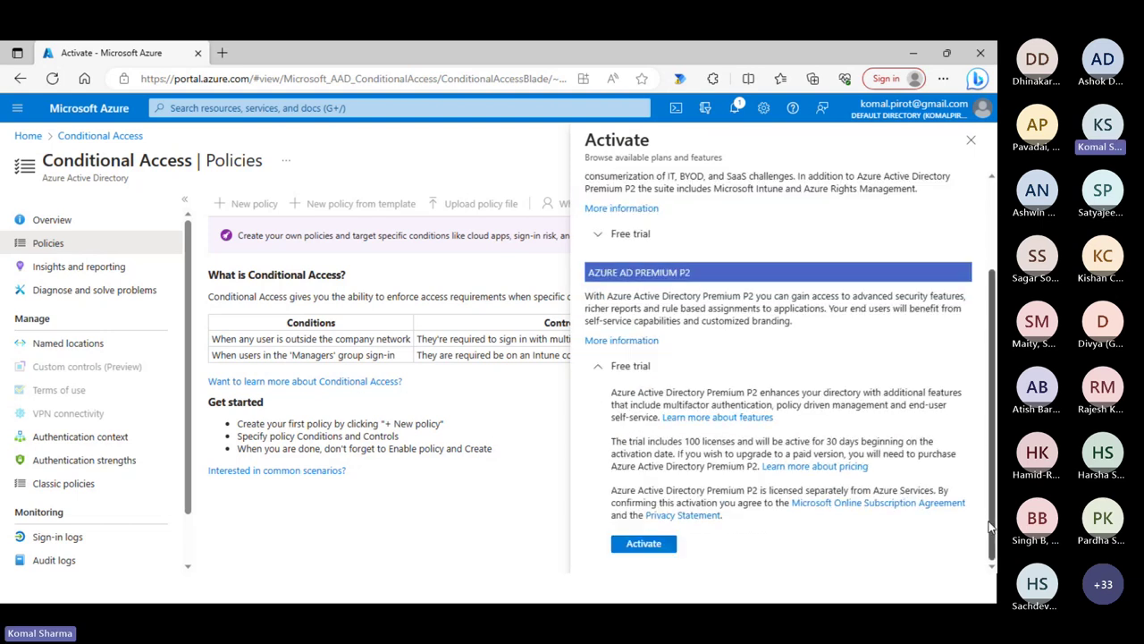
left_click(644, 546)
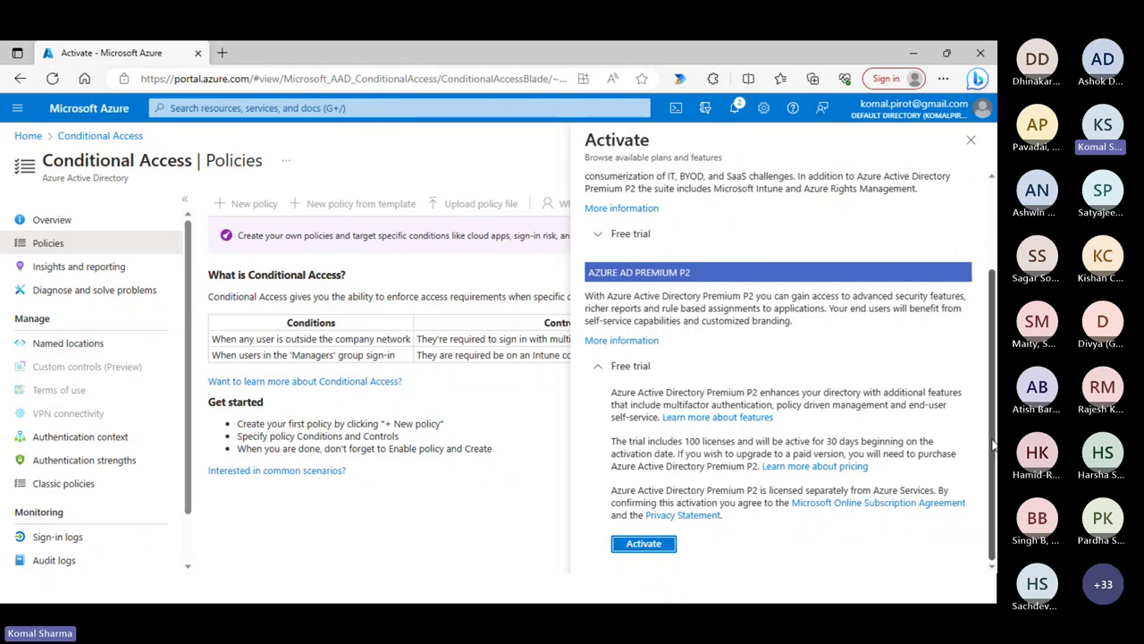
left_click_drag(992, 444, 993, 295)
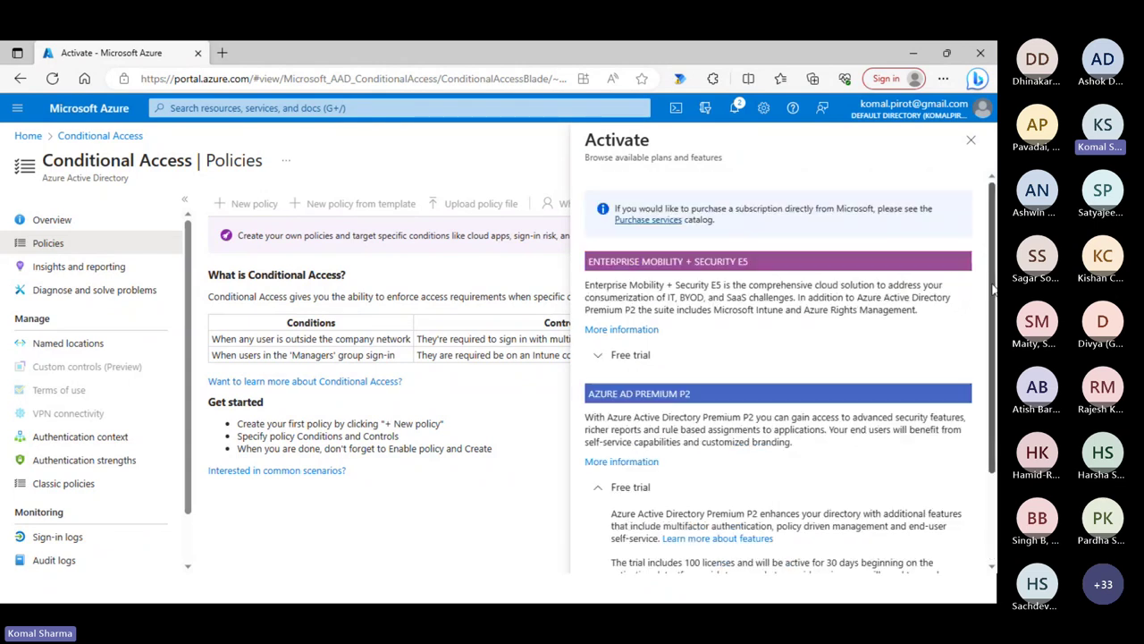
left_click(972, 142)
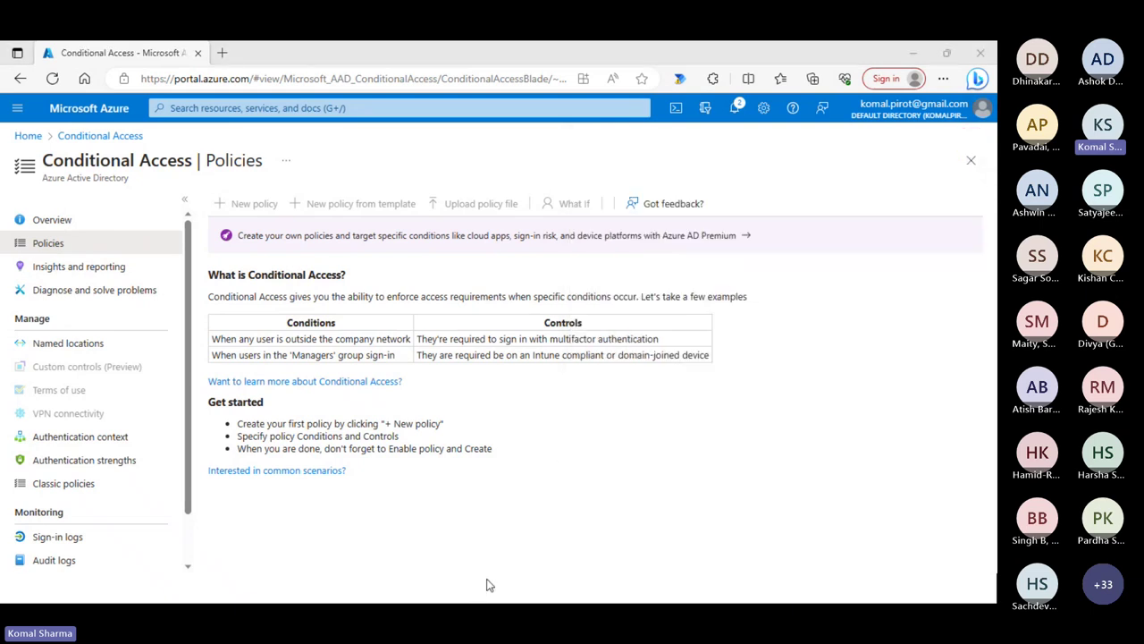
- Switch back to the Chrome window showing the Entra Conditional Access Overview page
key("super")
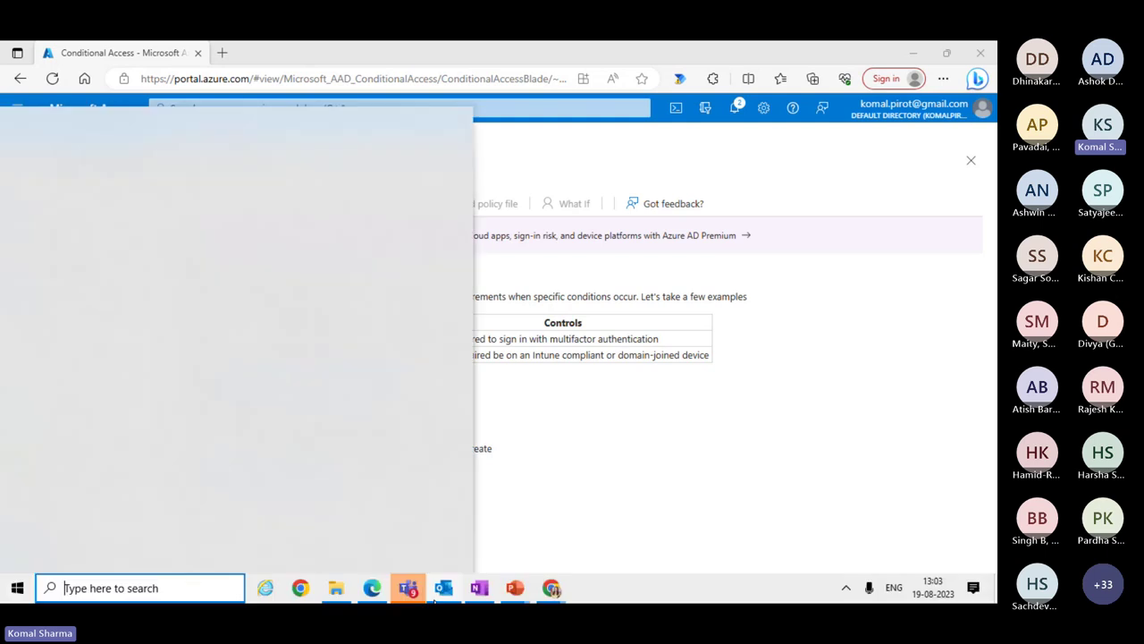
mouse_move(550, 588)
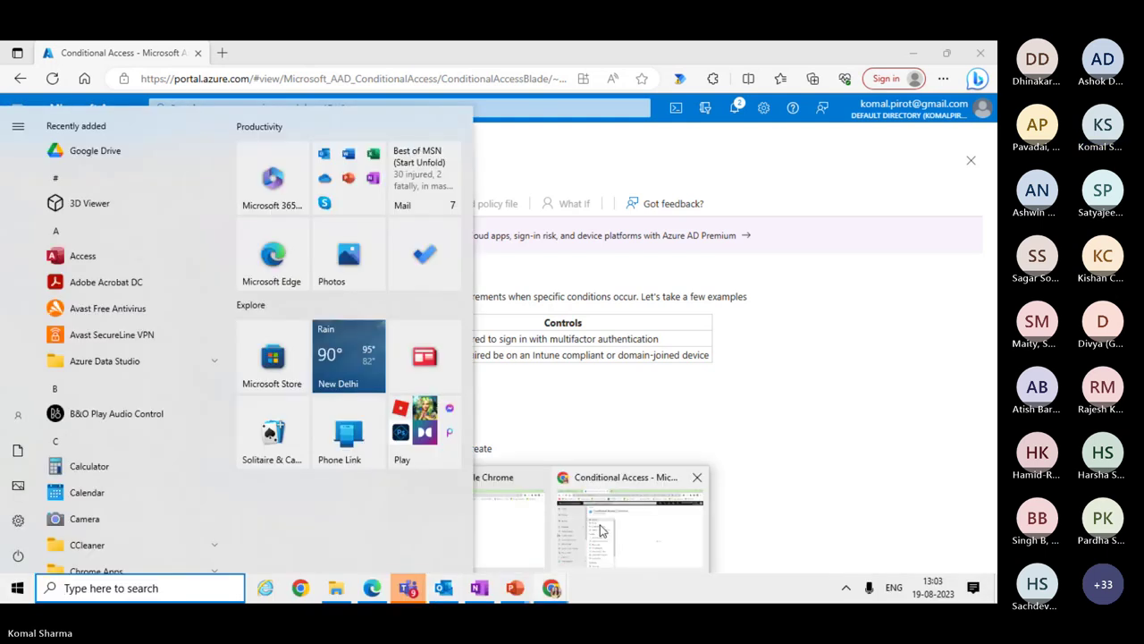
left_click(683, 508)
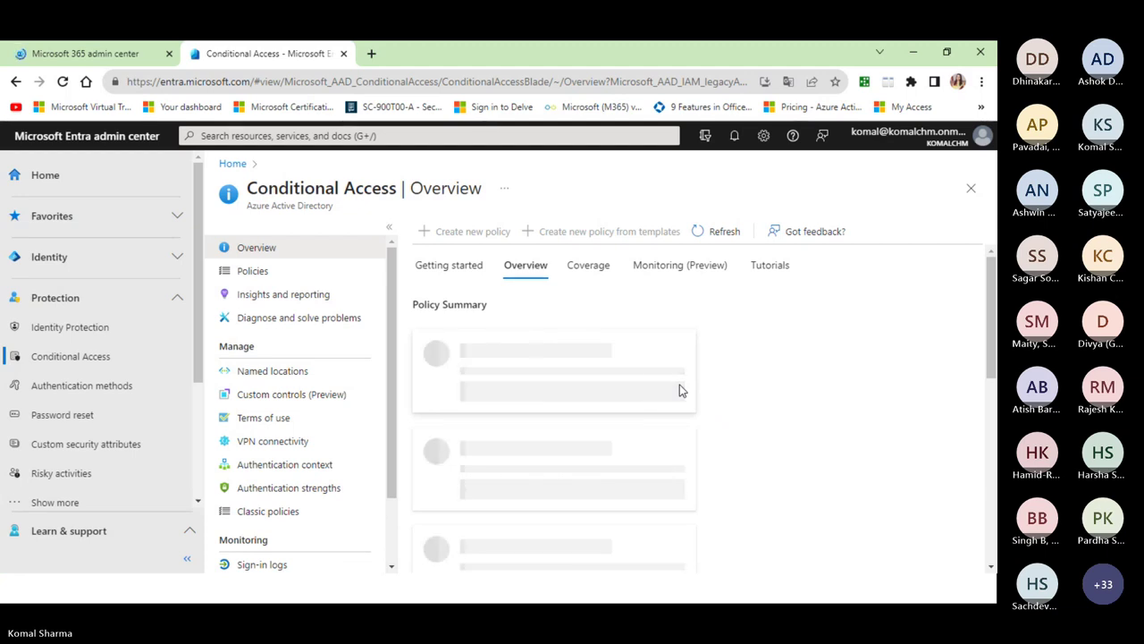
- Open the Conditional Access Policies list and scroll through all 19 existing policies
left_click(253, 276)
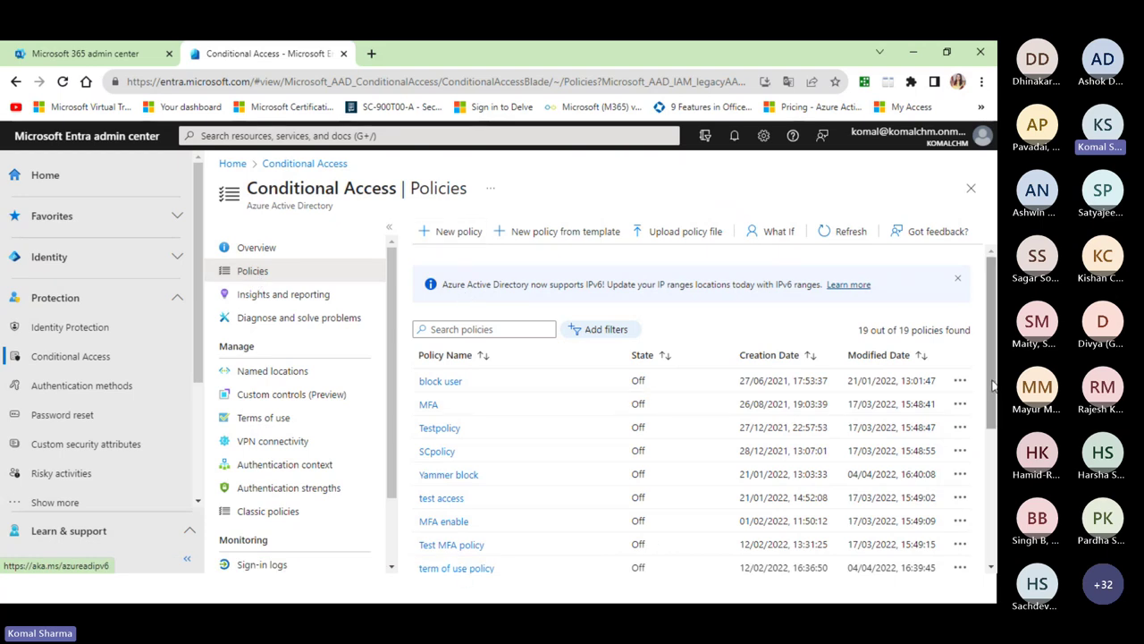
left_click_drag(994, 383, 992, 587)
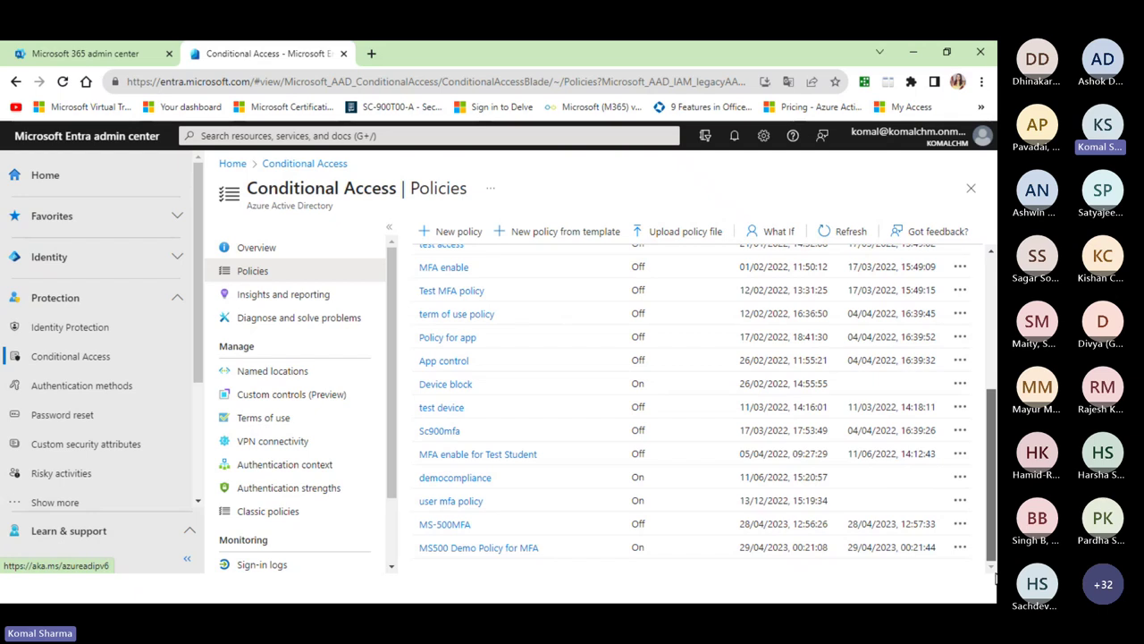
left_click_drag(995, 579, 992, 353)
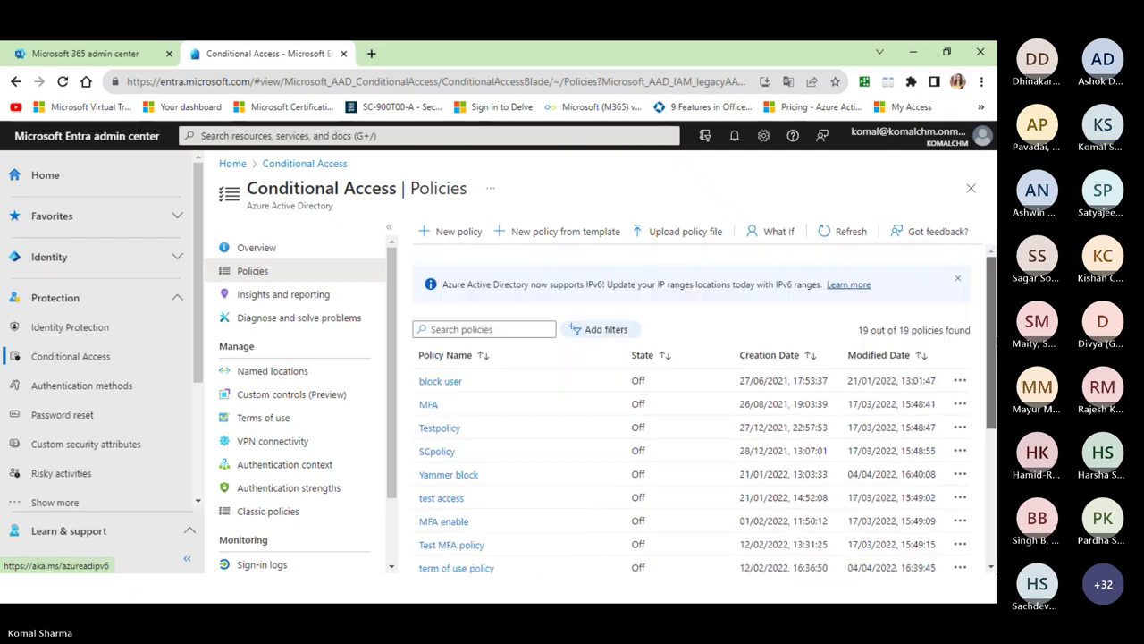
- Start a new Conditional Access policy and name it 'Az-500 Test policy'
left_click(439, 234)
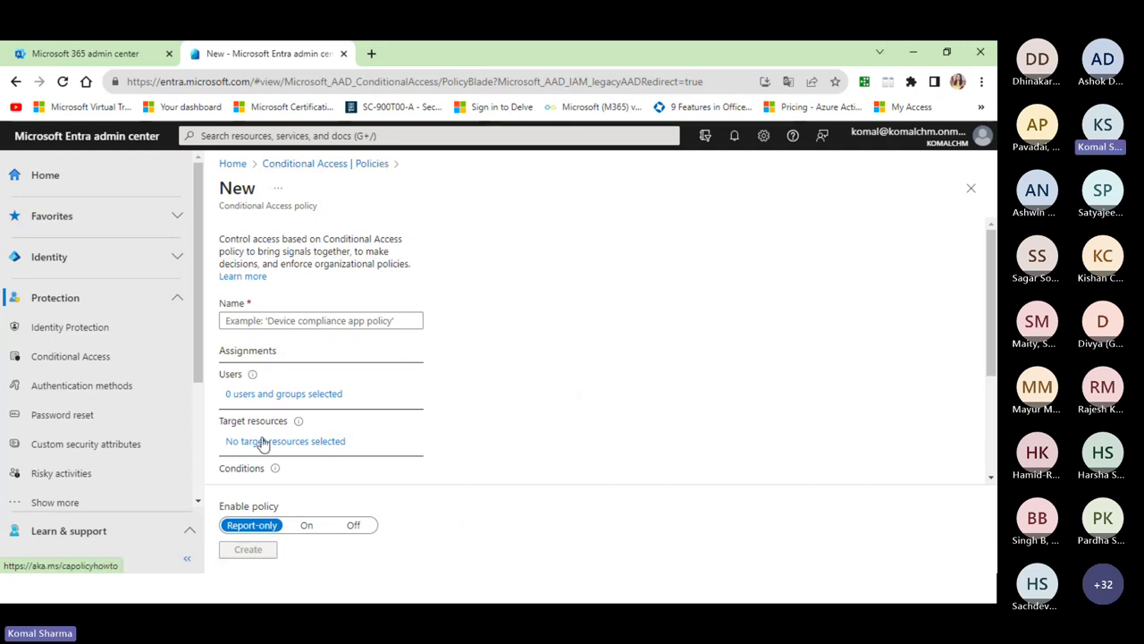
left_click(300, 320)
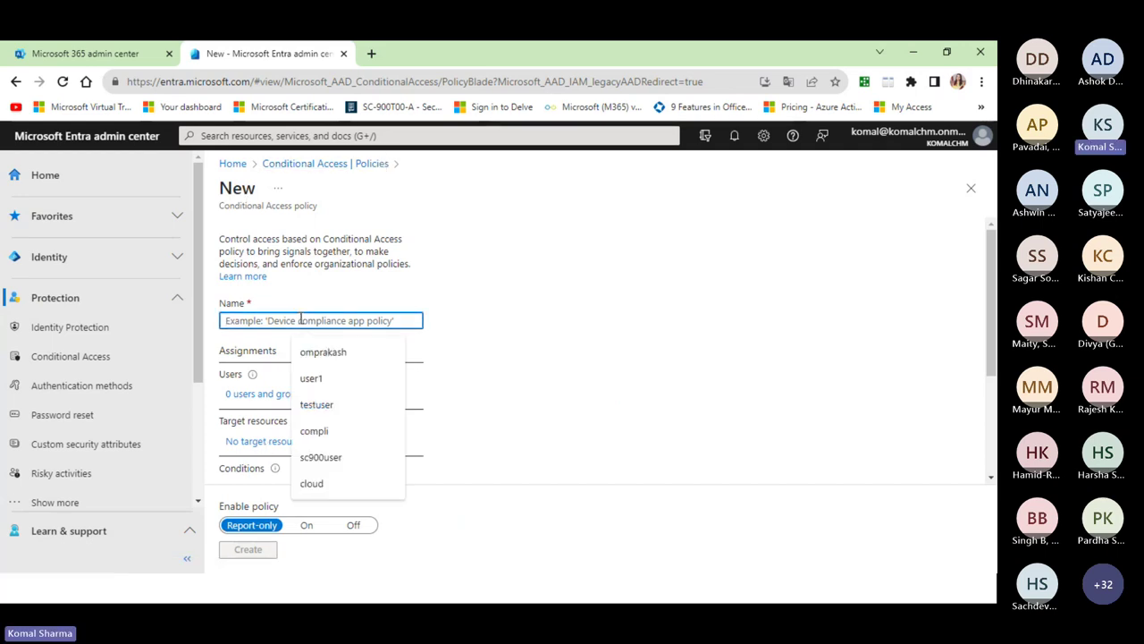
type("Te")
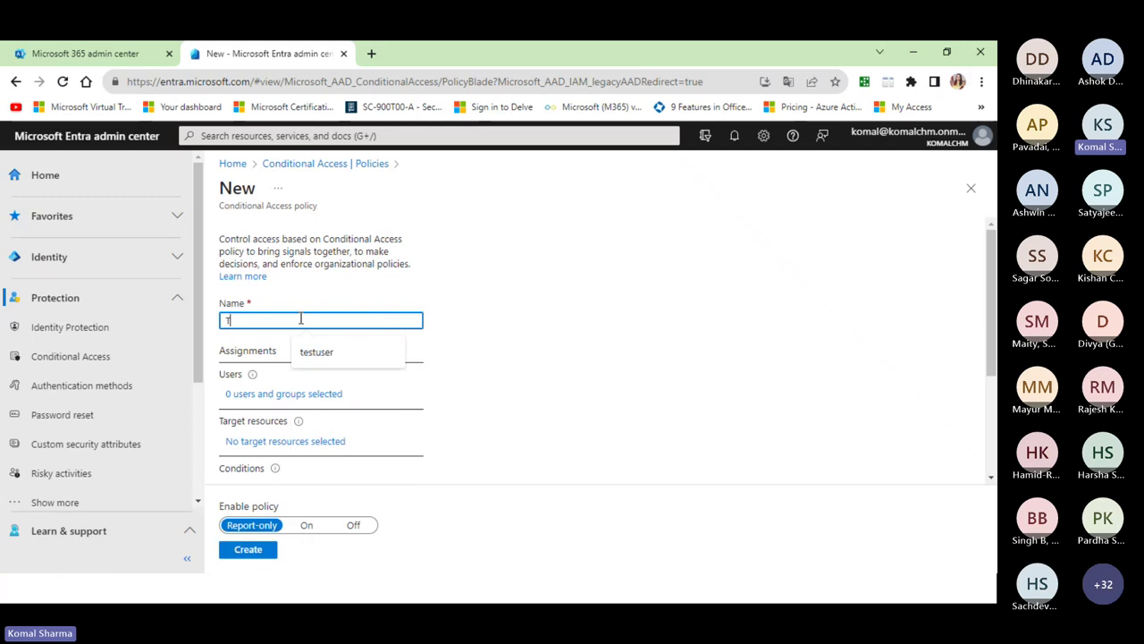
key("BackSpace")
key("BackSpace")
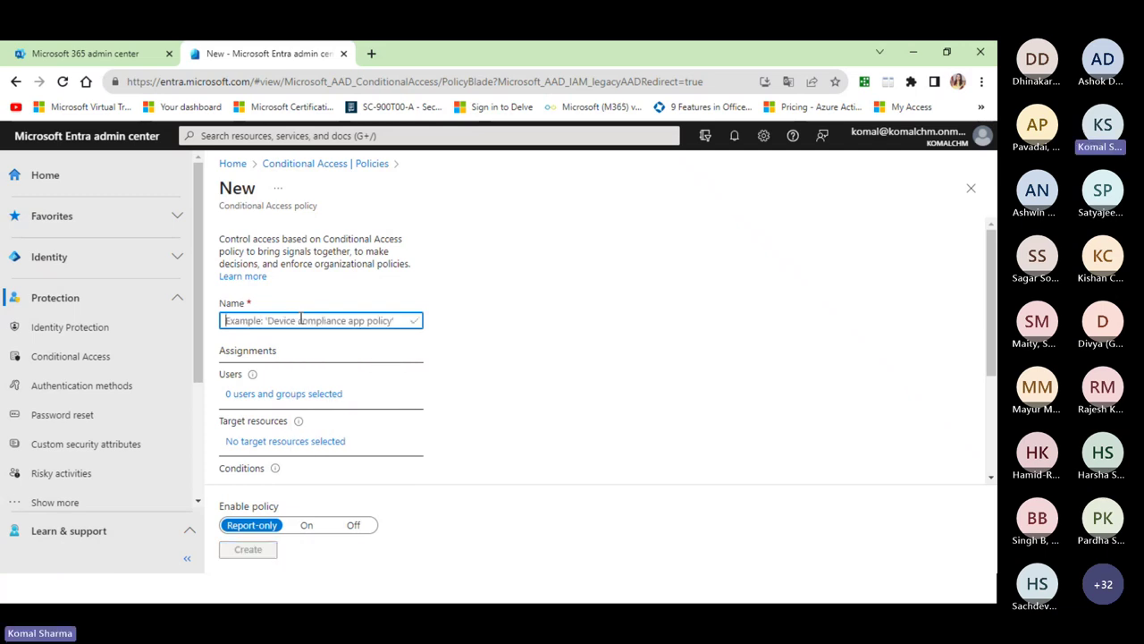
type("Az-")
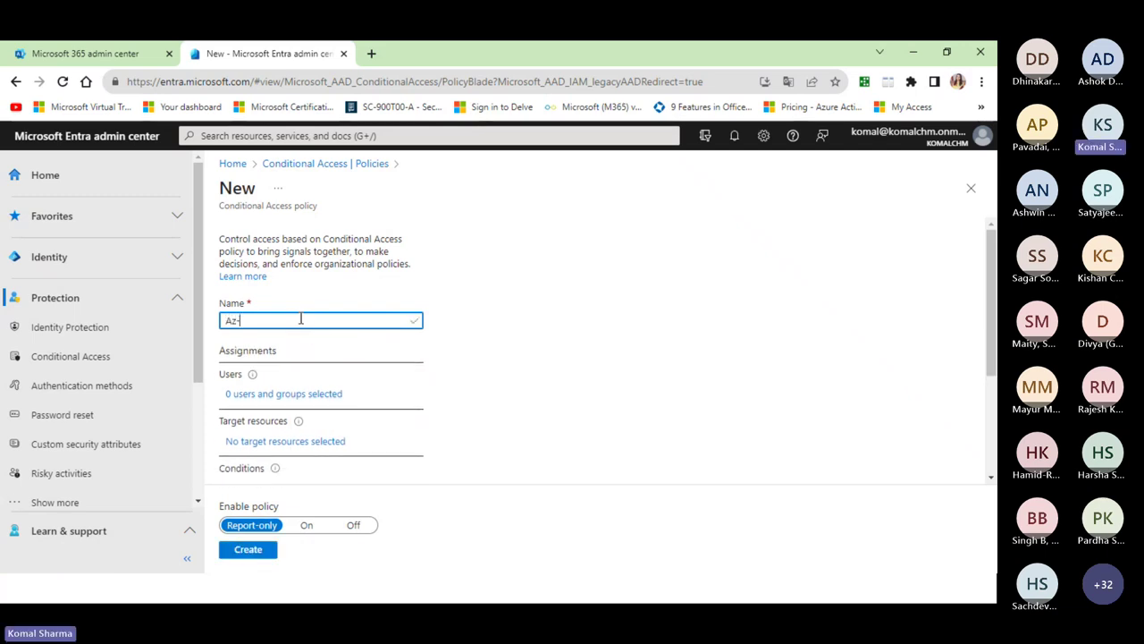
type("500 Test policy")
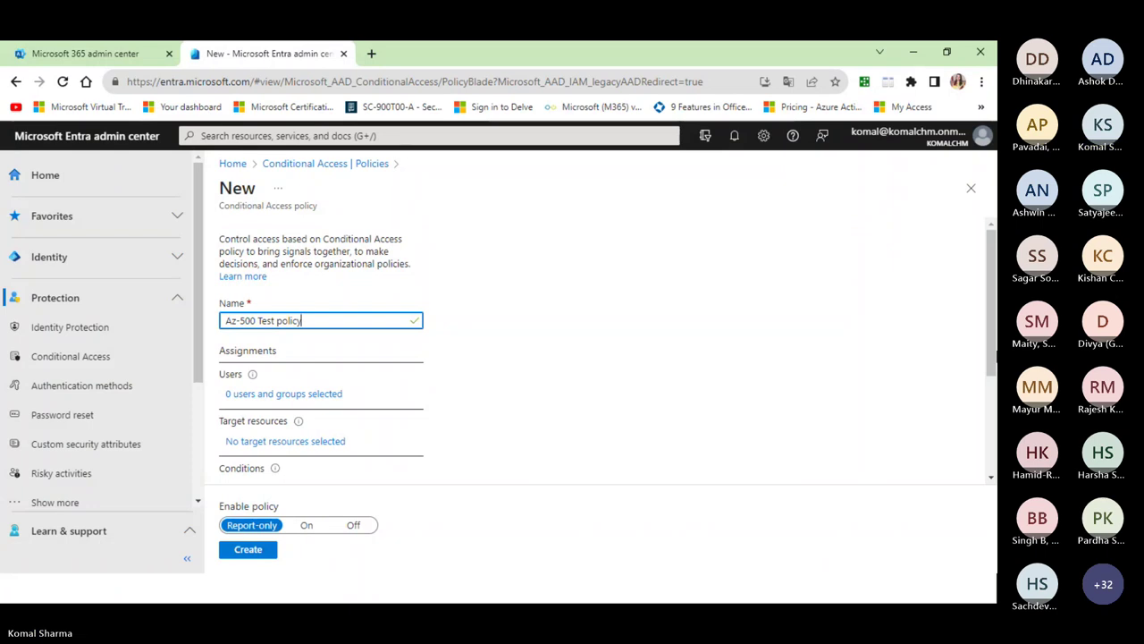
mouse_move(992, 353)
left_mouse_down()
mouse_move(992, 429)
mouse_move(992, 358)
left_mouse_up()
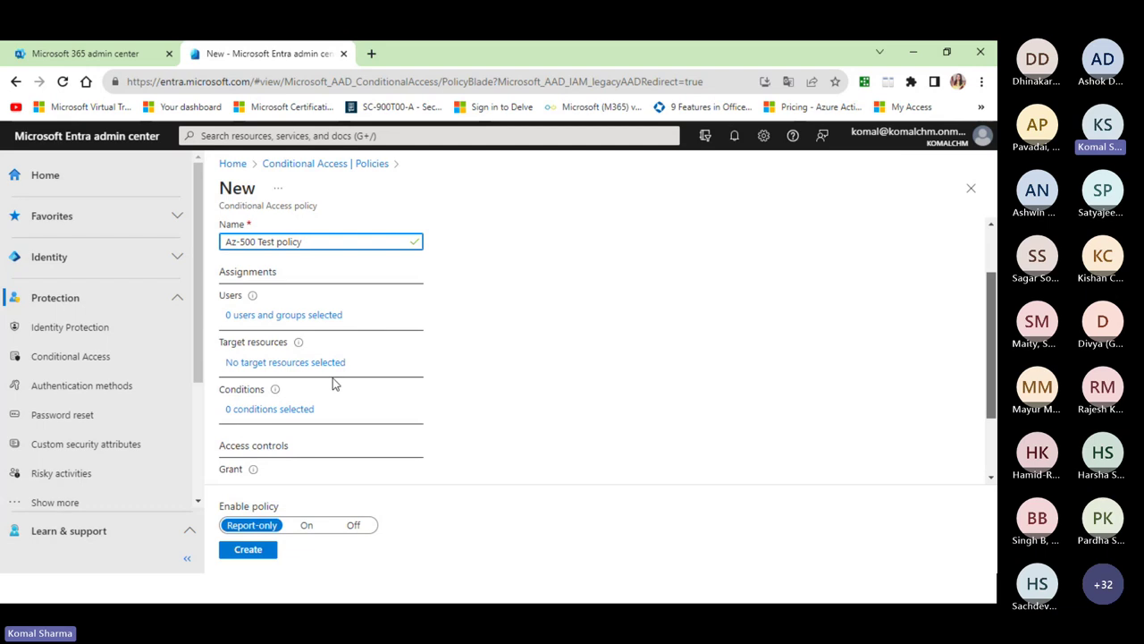
- Change the policy's Users inclusion from All users to Select users and groups
left_click(255, 318)
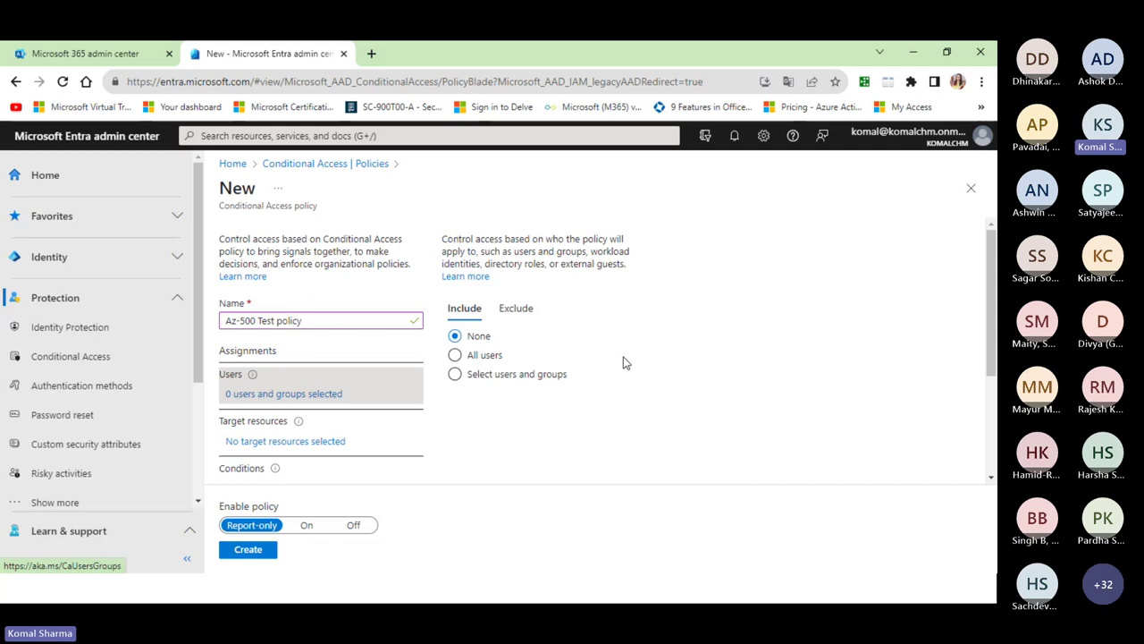
left_click(518, 311)
left_click(464, 307)
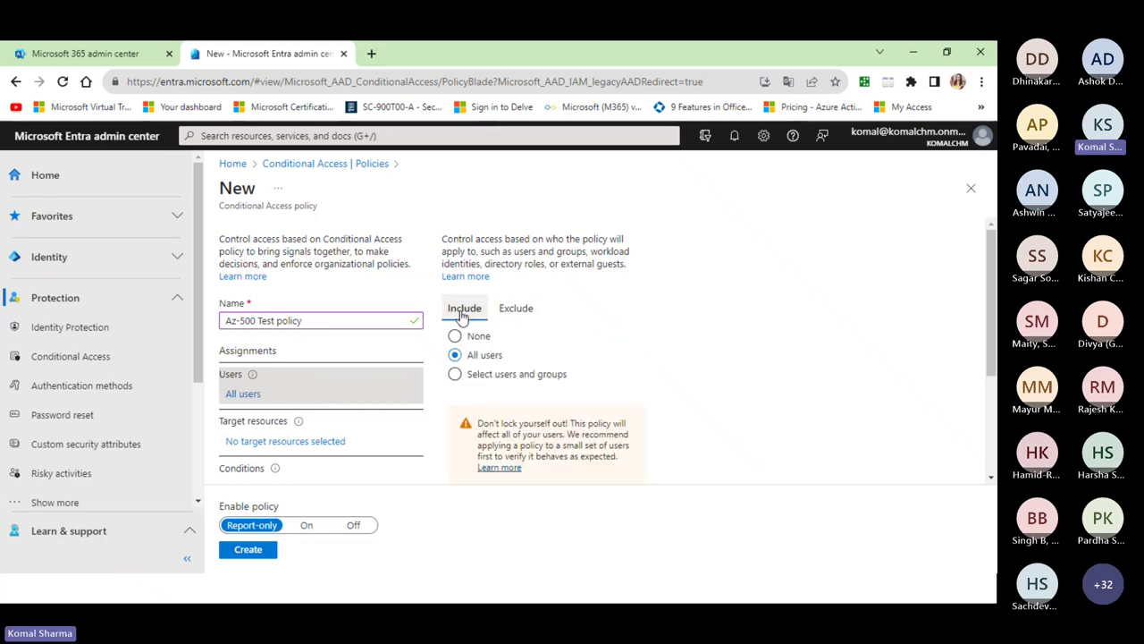
left_click(454, 375)
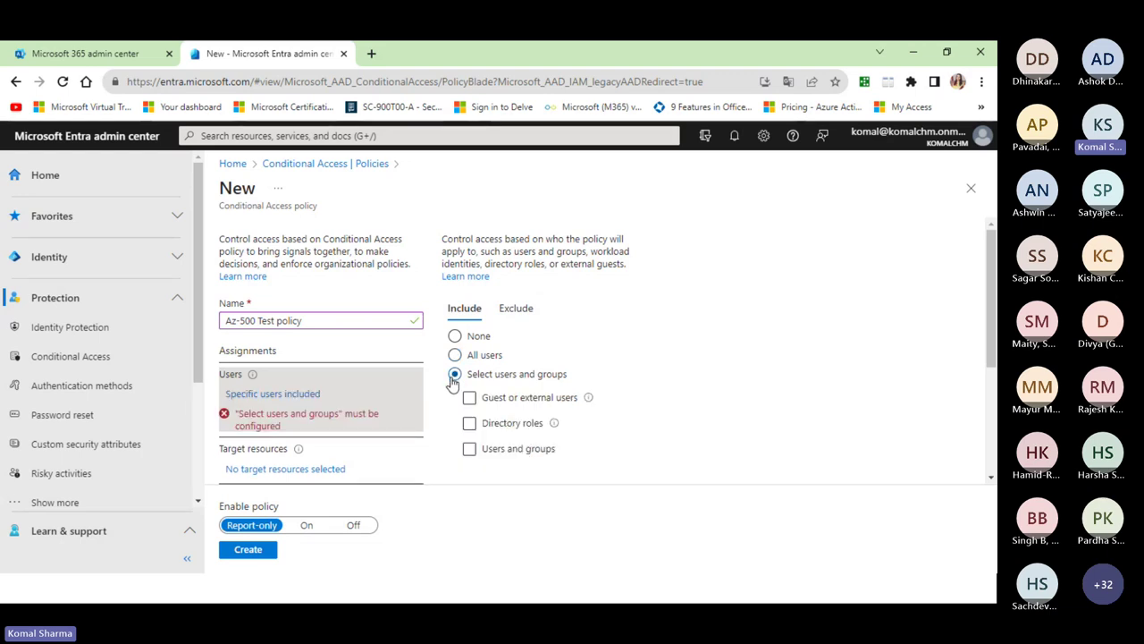
left_click_drag(994, 338, 995, 399)
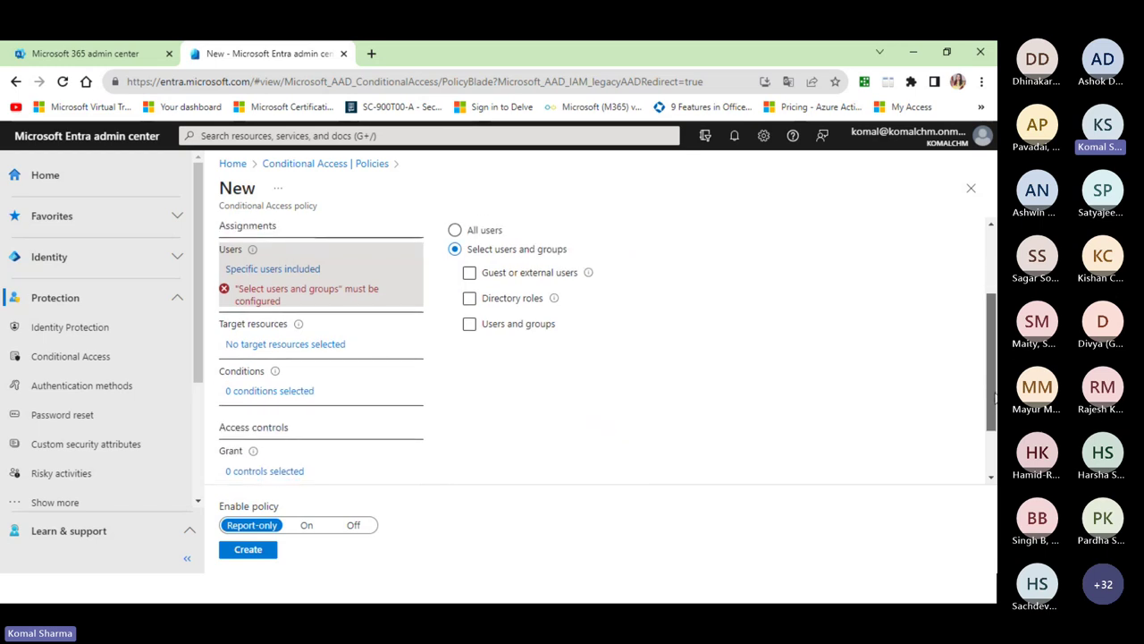
- Search users for 'test' and select Ad Test User as the included user
left_click(469, 326)
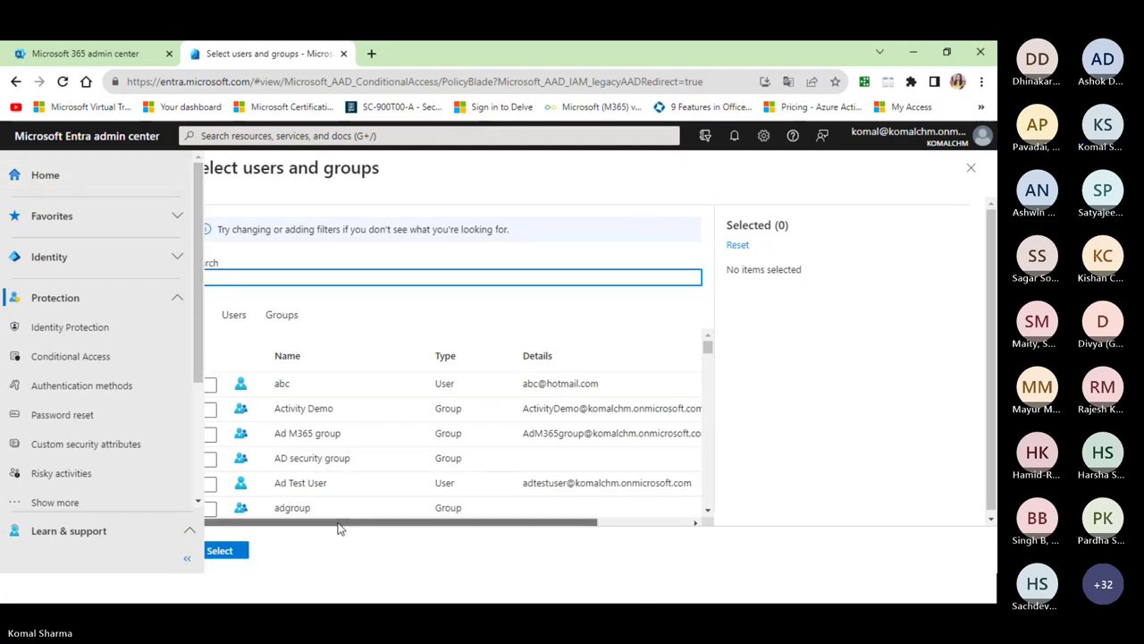
left_click(188, 560)
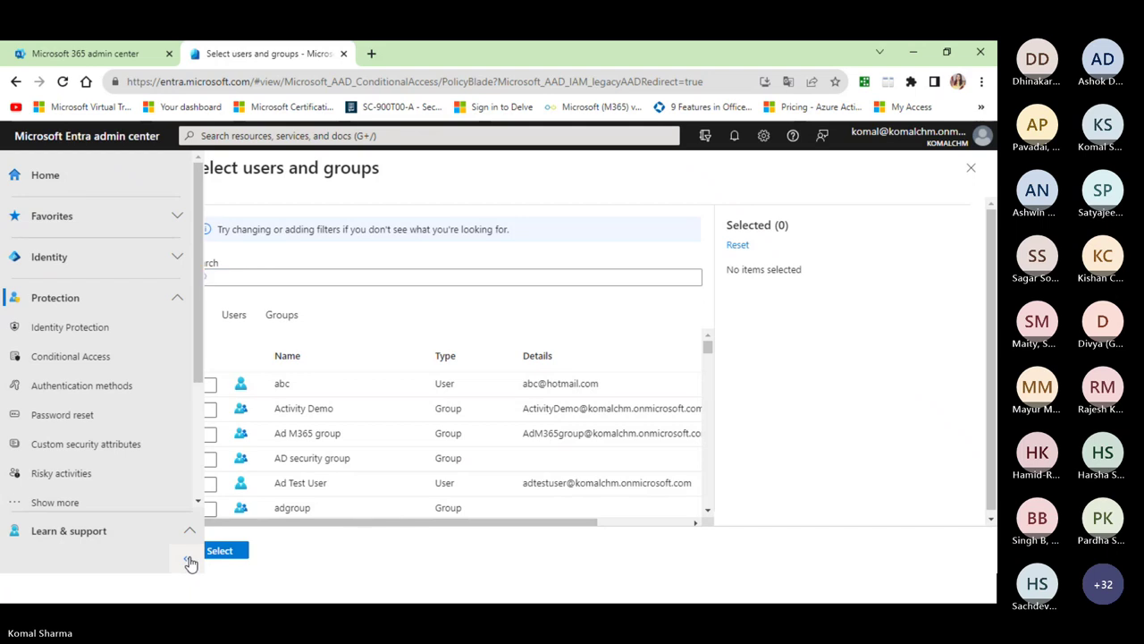
left_click(191, 563)
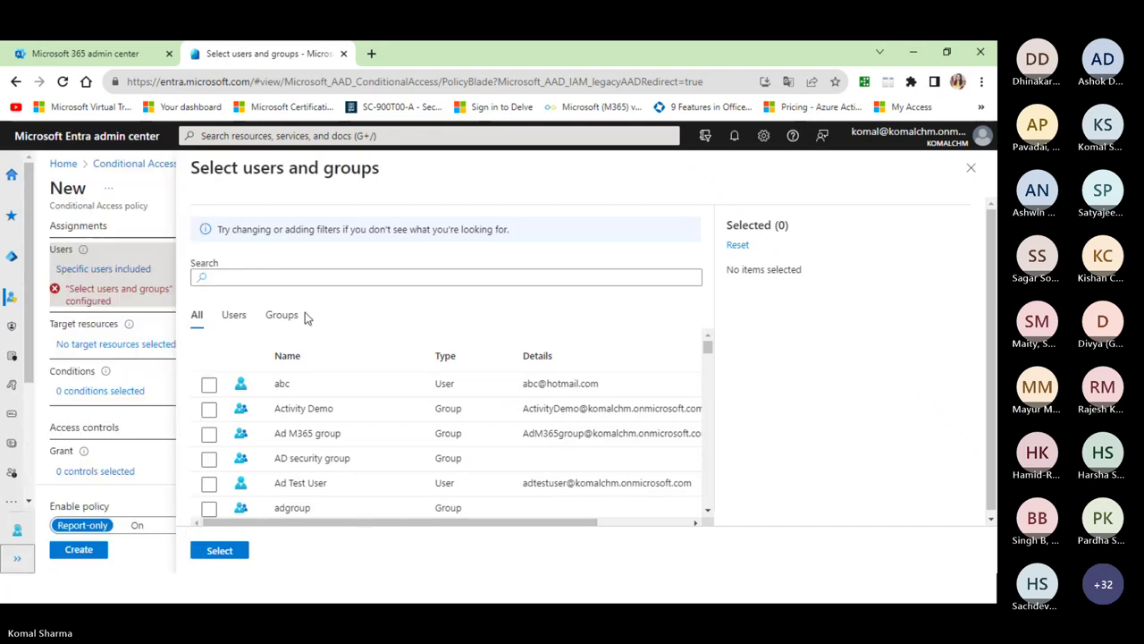
left_click(259, 277)
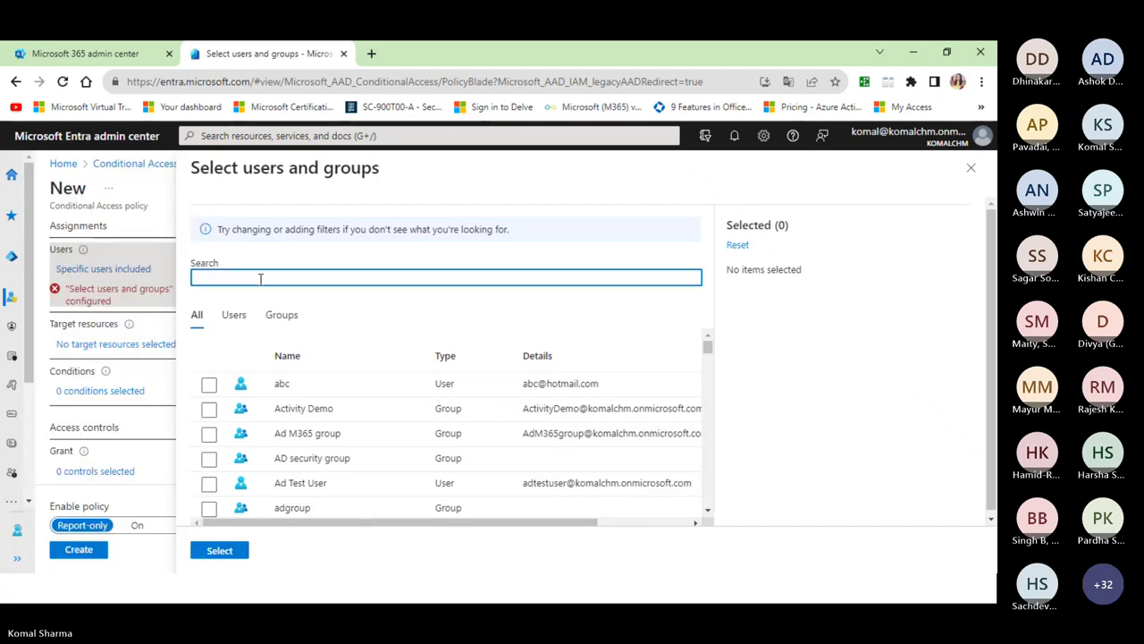
type("test")
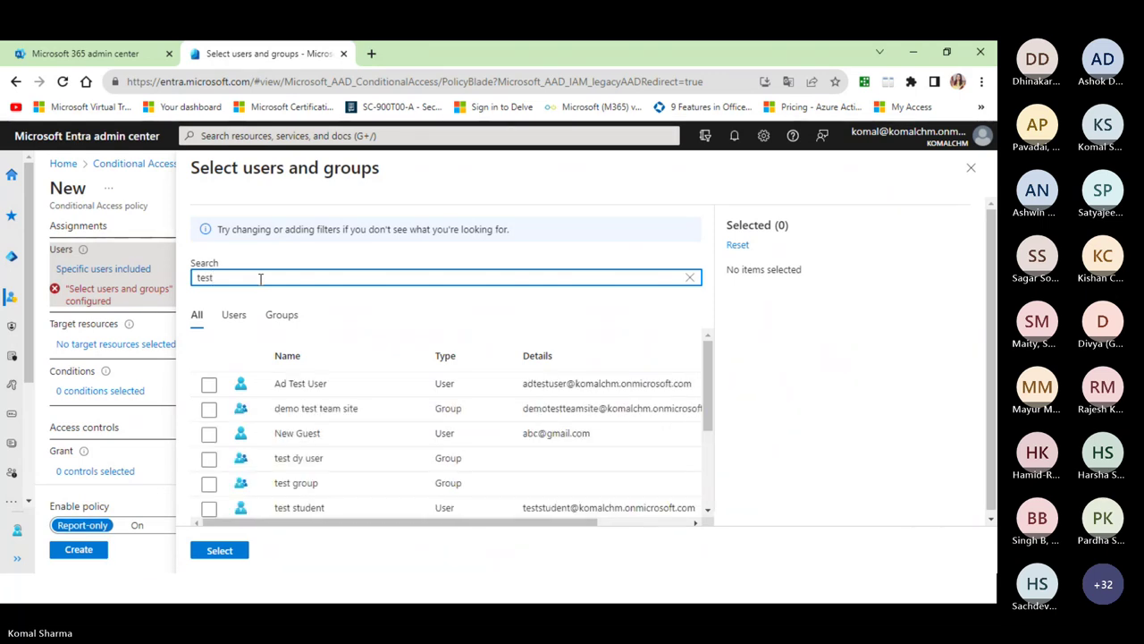
left_click(209, 383)
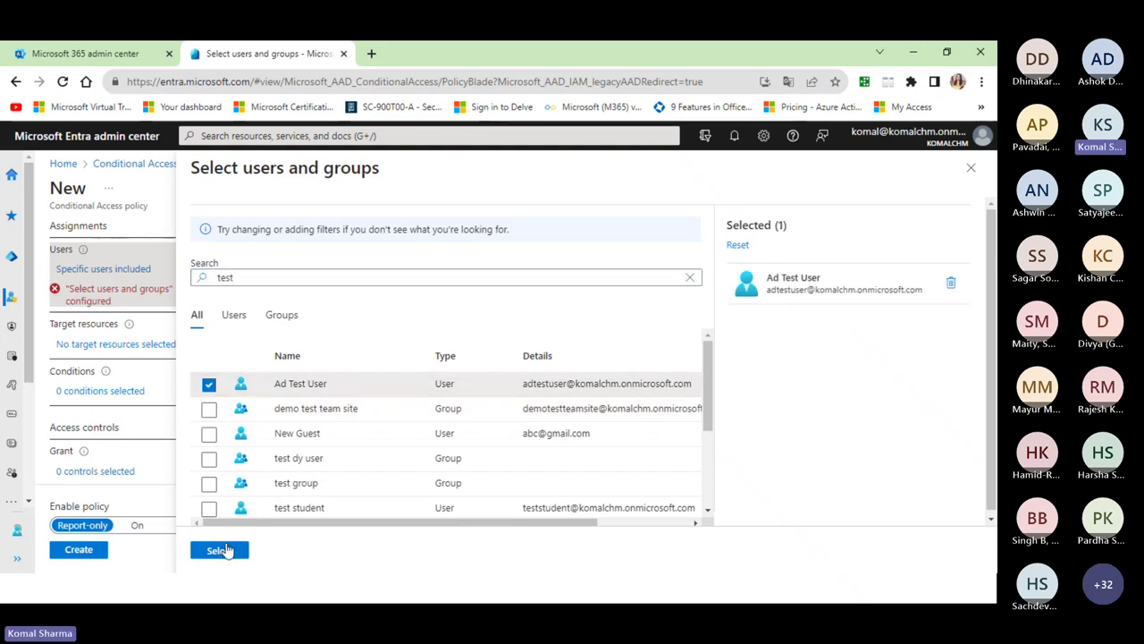
left_click(219, 550)
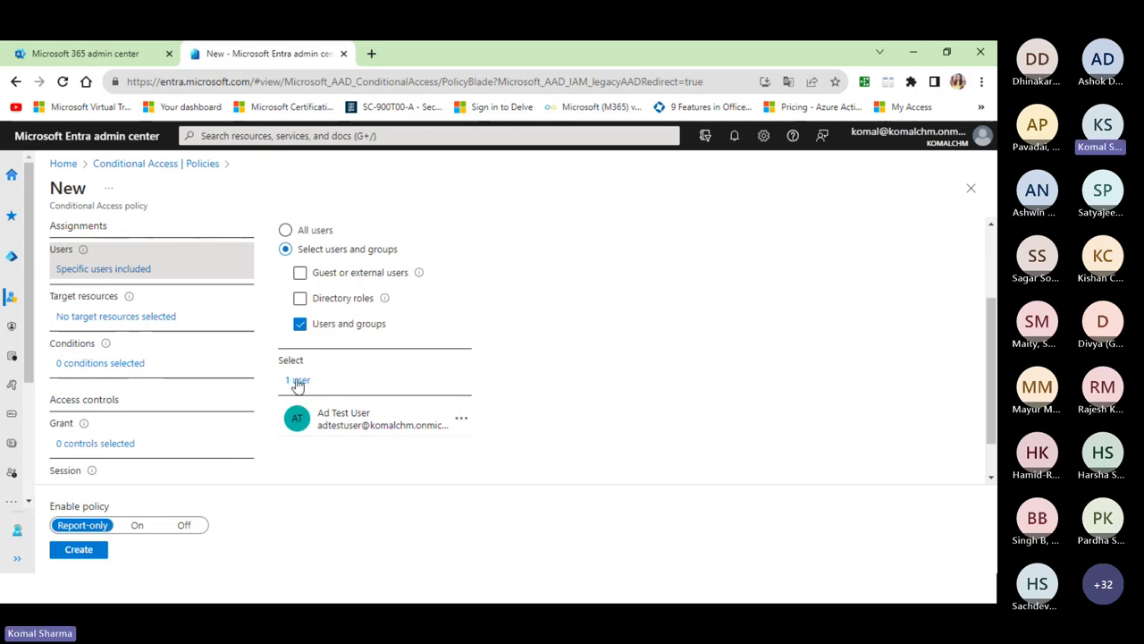
- Reopen the user picker, search for a second user by name and add them
left_click(297, 381)
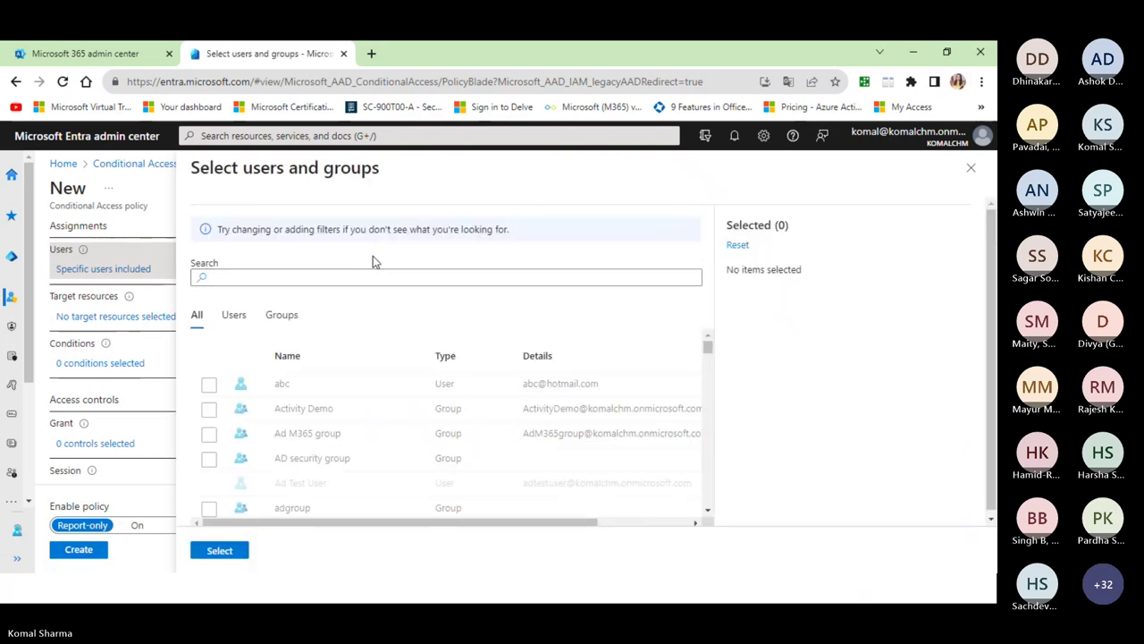
left_click(364, 275)
type("paya")
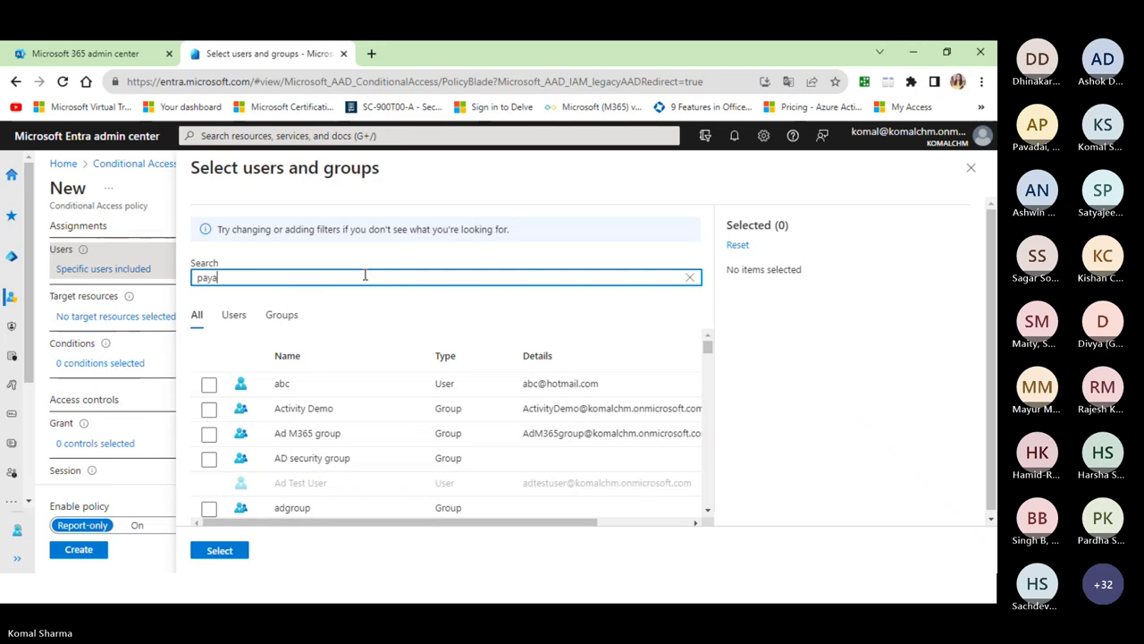
type("l")
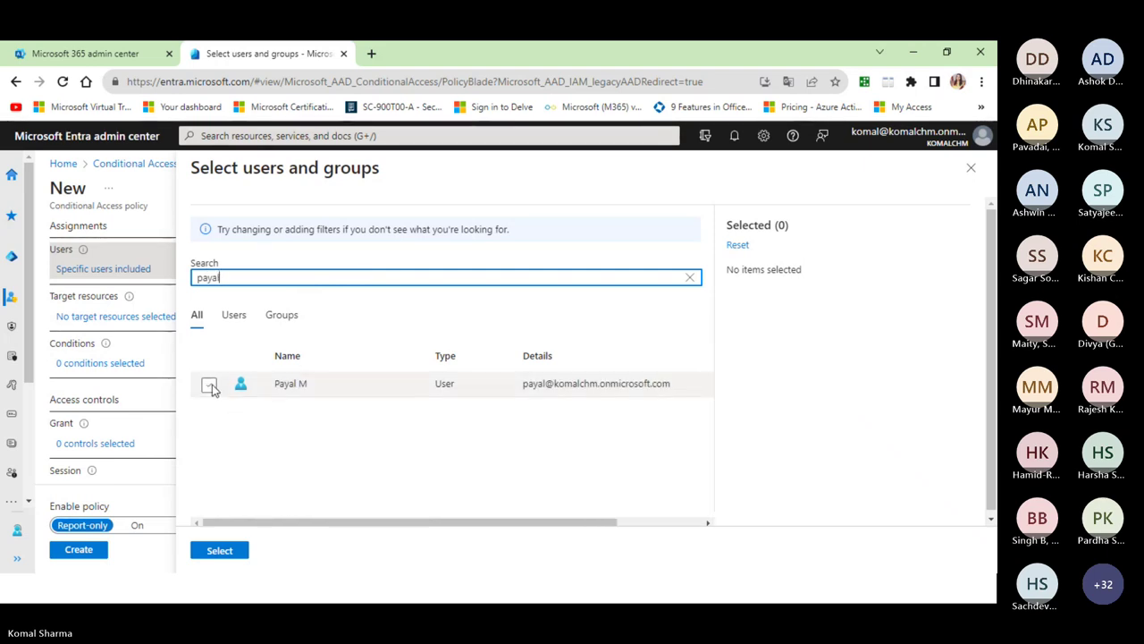
left_click(210, 384)
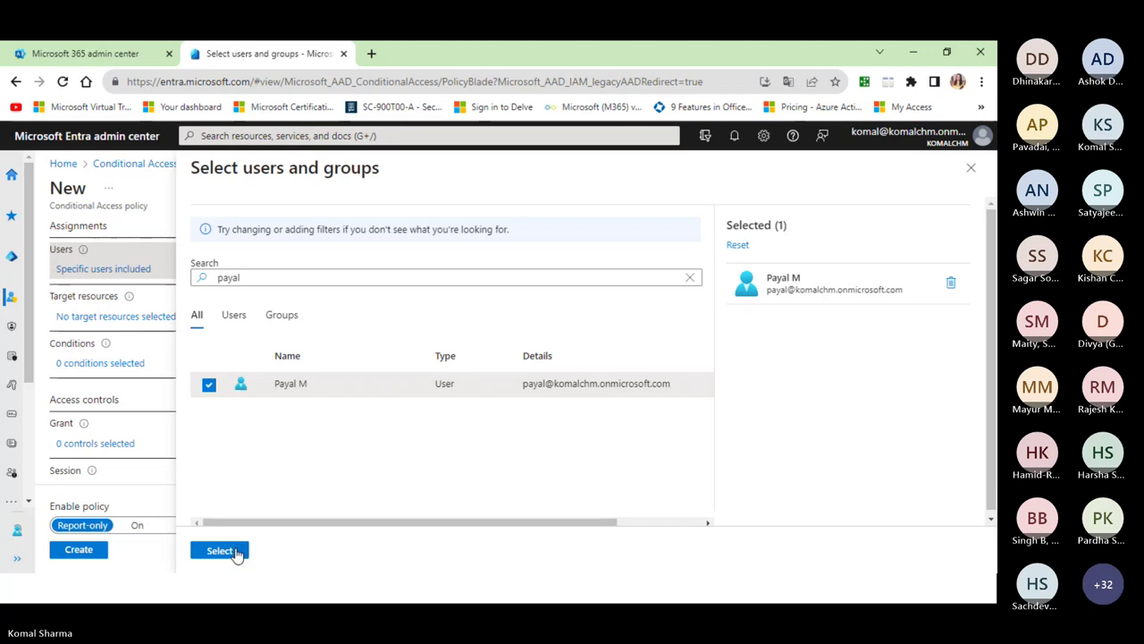
left_click(219, 550)
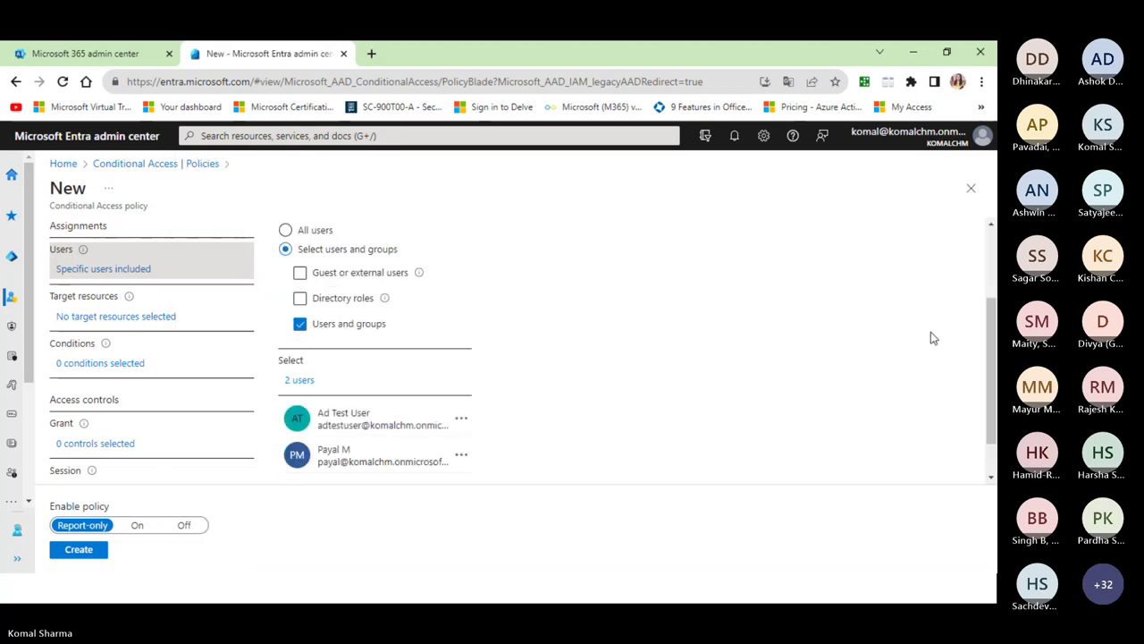
mouse_move(986, 328)
left_mouse_down()
mouse_move(993, 376)
mouse_move(994, 320)
left_mouse_up()
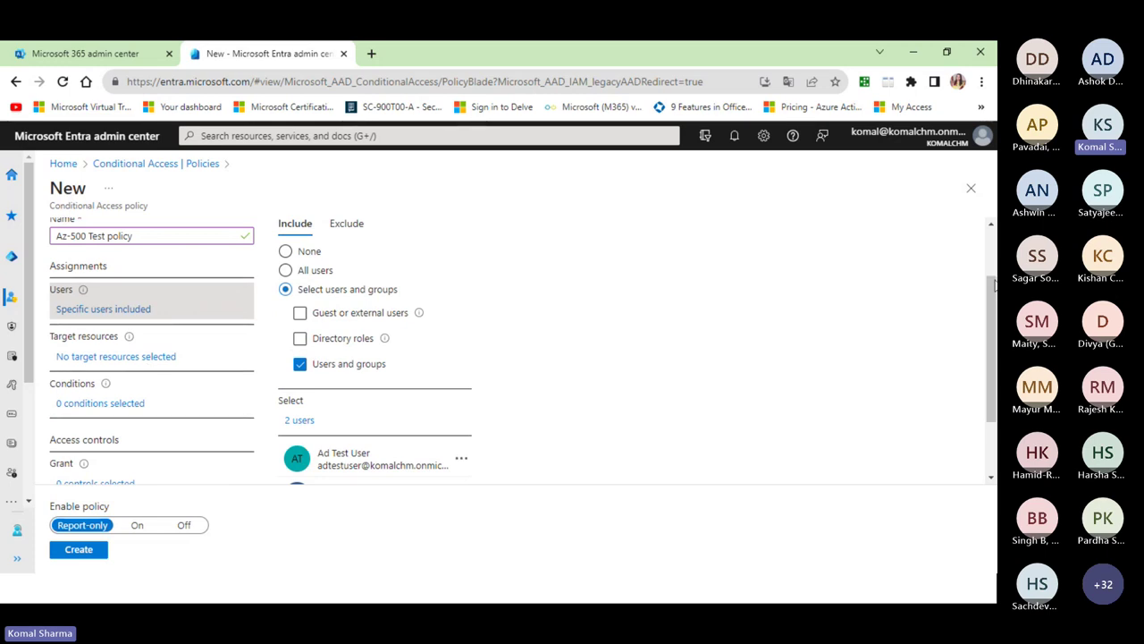
- Open the policy's Conditions and then the User risk condition pane
left_click_drag(990, 324, 990, 378)
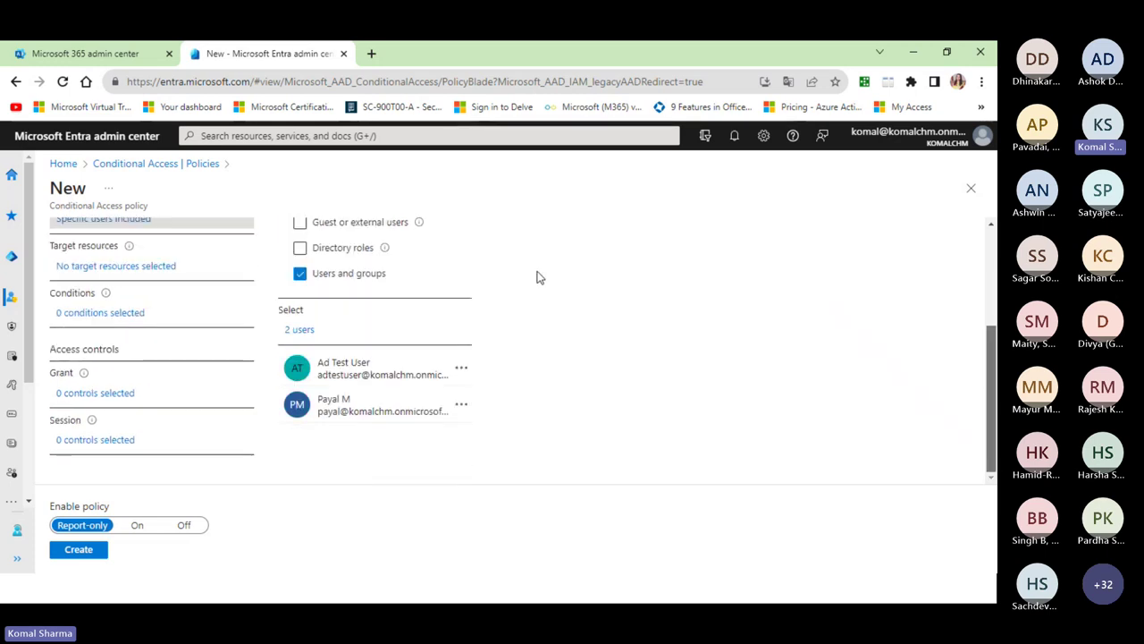
left_click(88, 315)
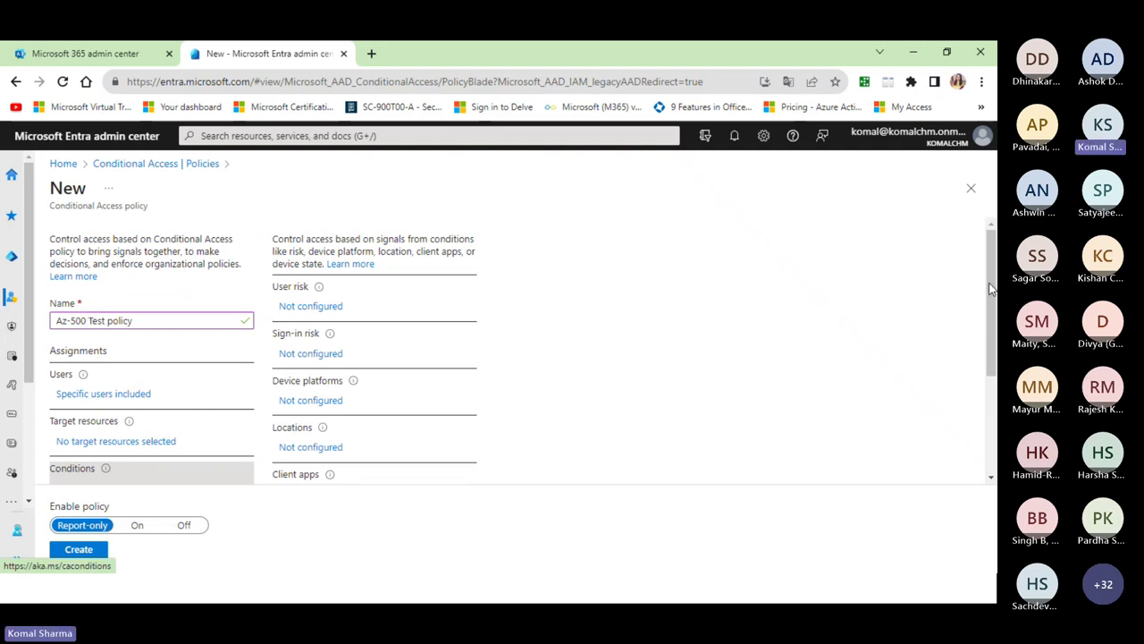
left_click_drag(992, 290, 992, 317)
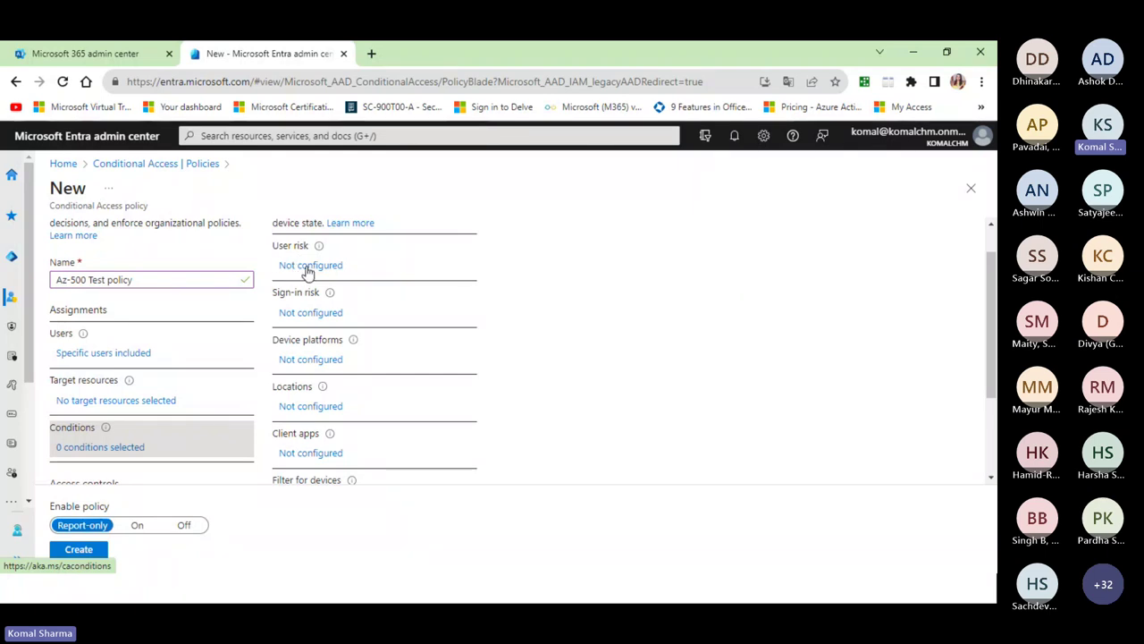
left_click(308, 267)
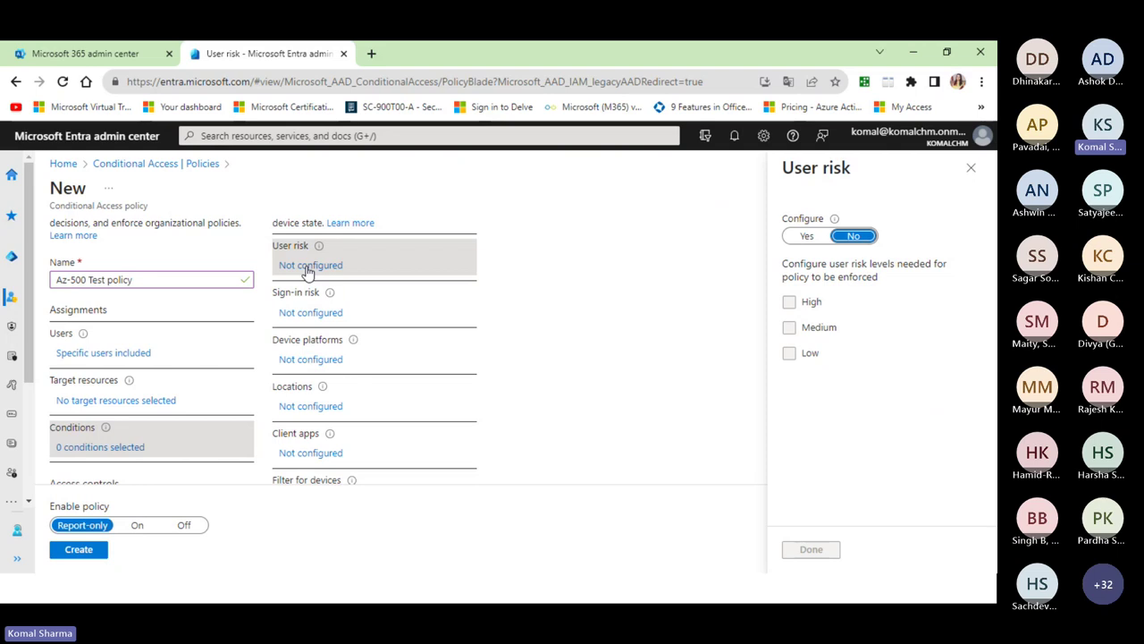
- Close the User risk and Device platforms panes unconfigured, then scroll to Access controls
left_click(975, 172)
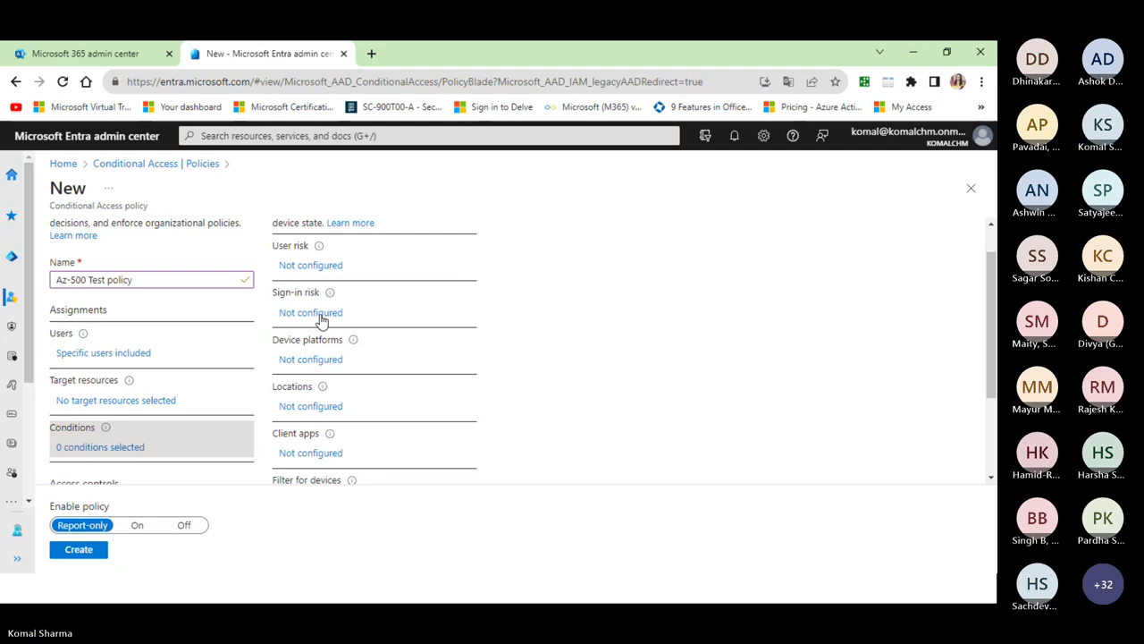
left_click(313, 363)
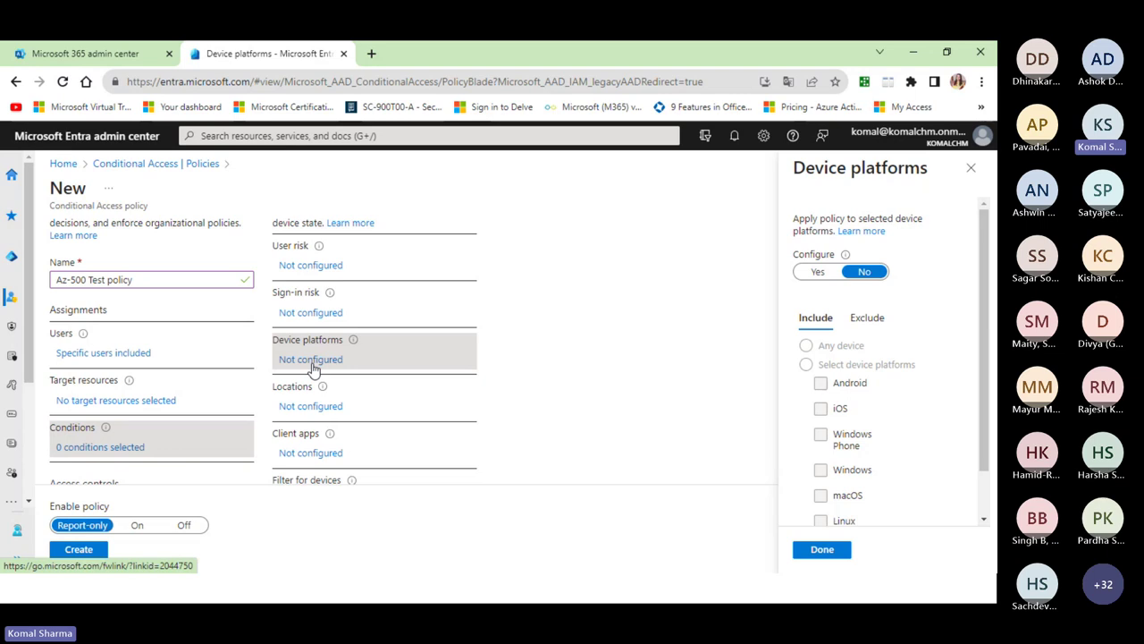
mouse_move(988, 330)
left_mouse_down()
mouse_move(990, 457)
mouse_move(989, 322)
left_mouse_up()
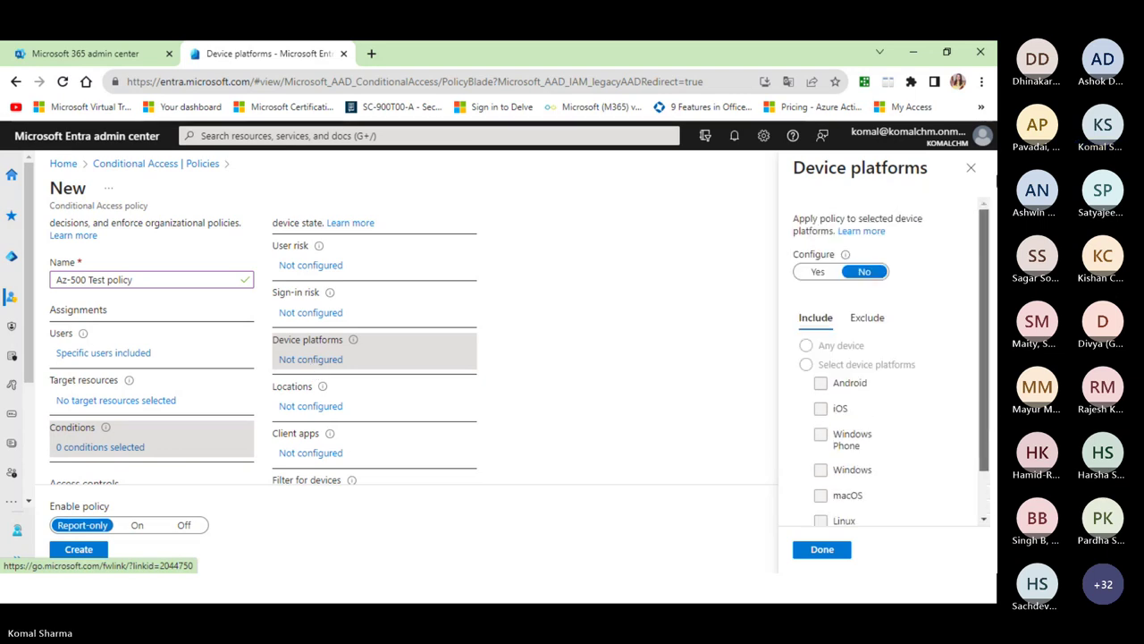
left_click(972, 171)
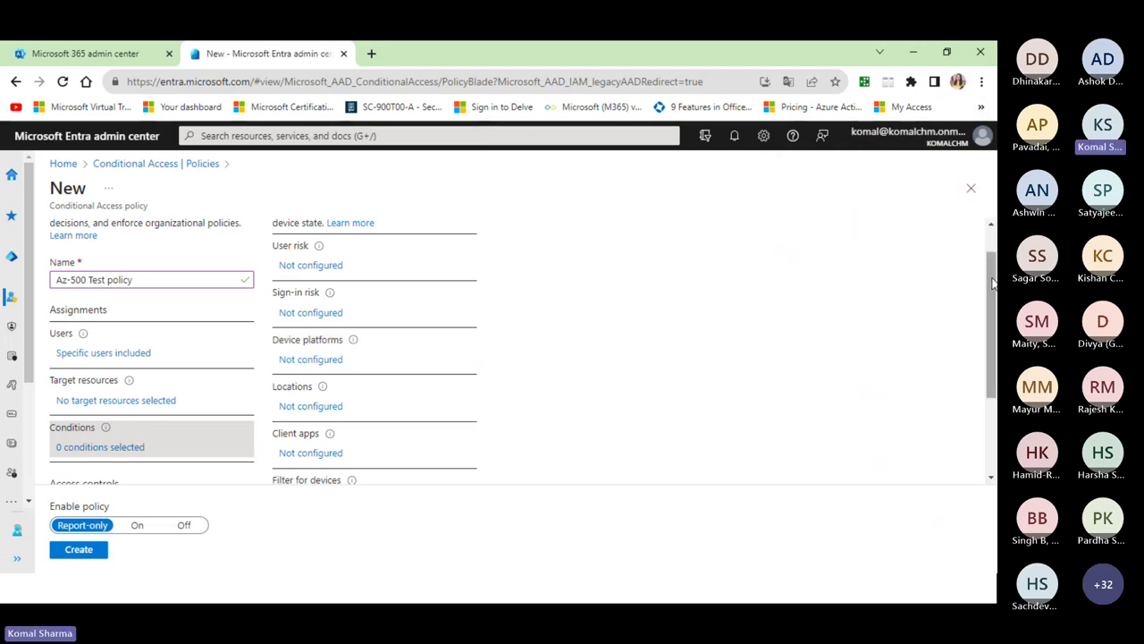
left_click_drag(992, 288, 992, 365)
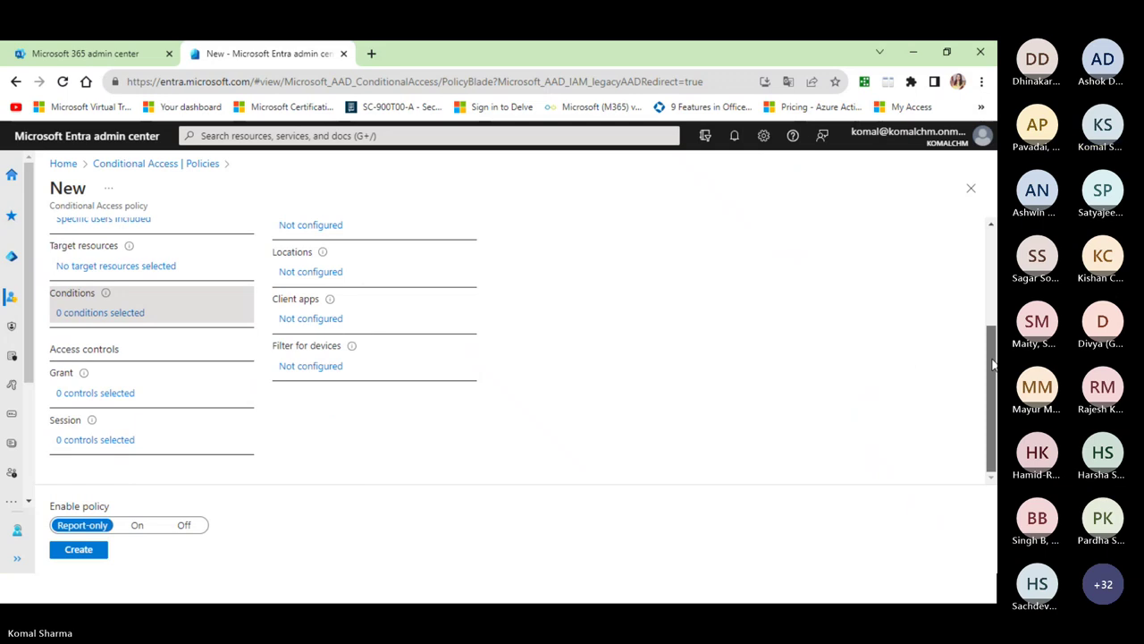
- In the Grant pane, tick Require multifactor authentication
left_click(117, 394)
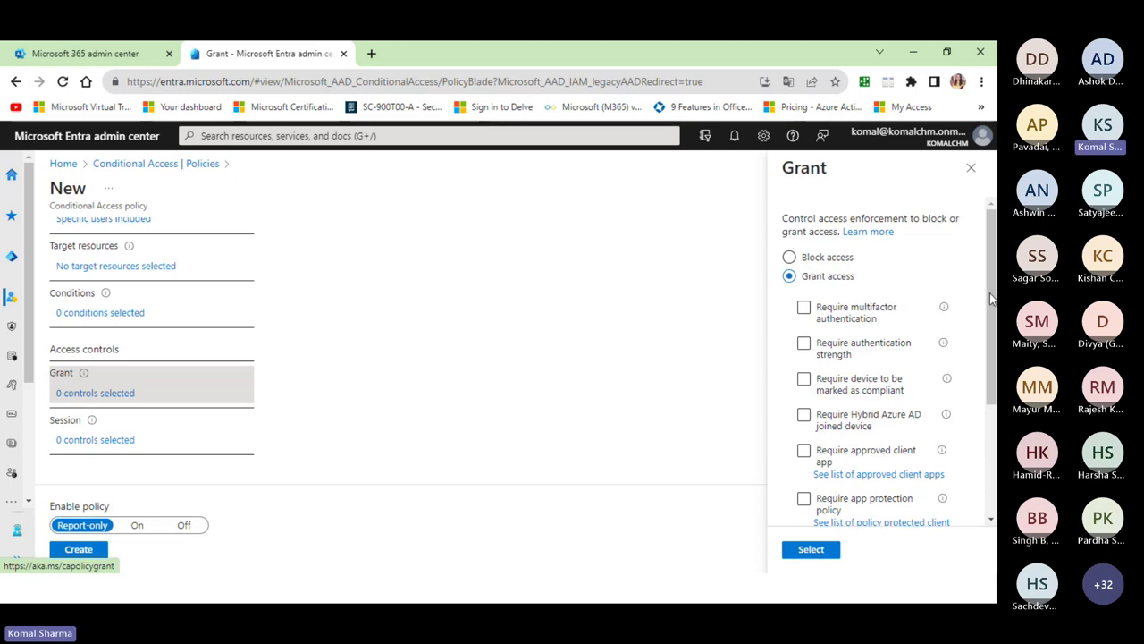
left_click_drag(990, 298, 992, 329)
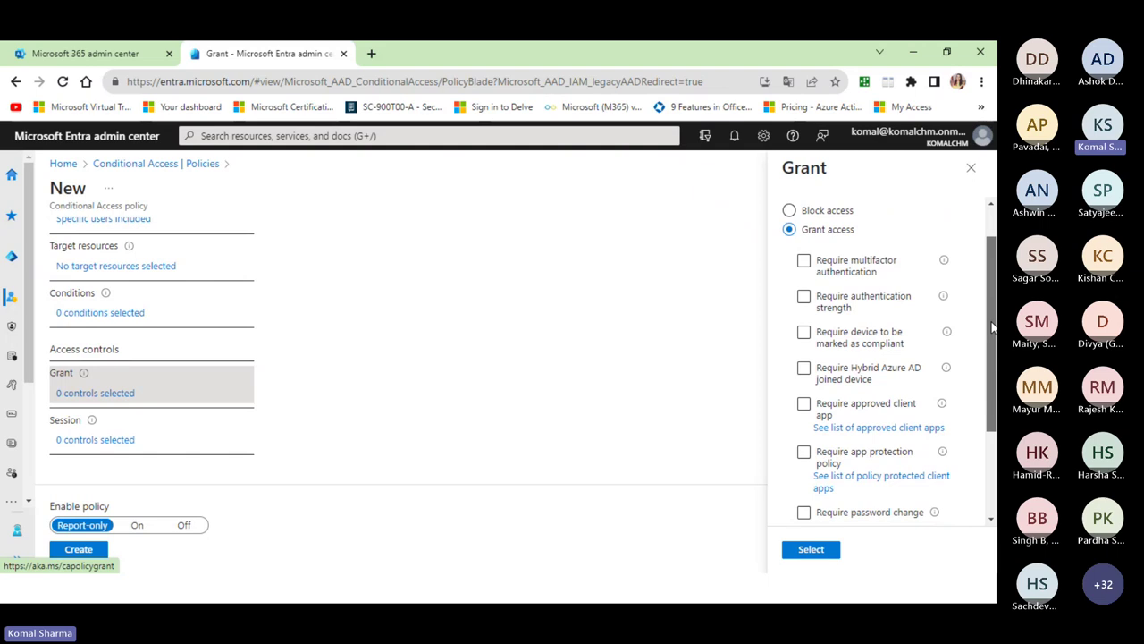
left_click(845, 273)
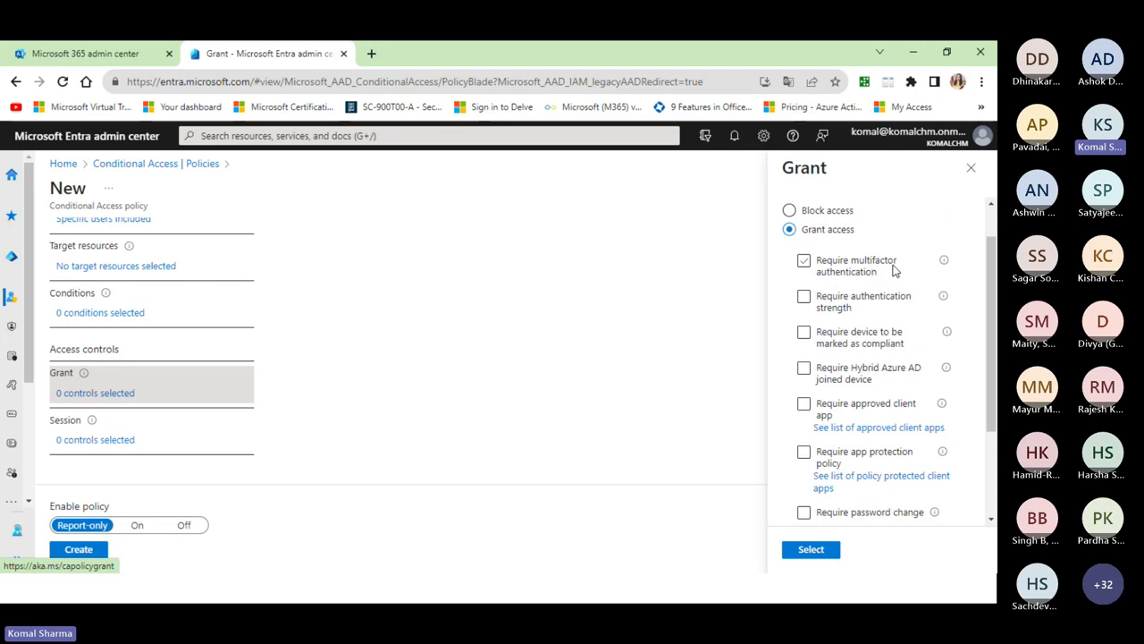
left_click(803, 260)
left_click(804, 261)
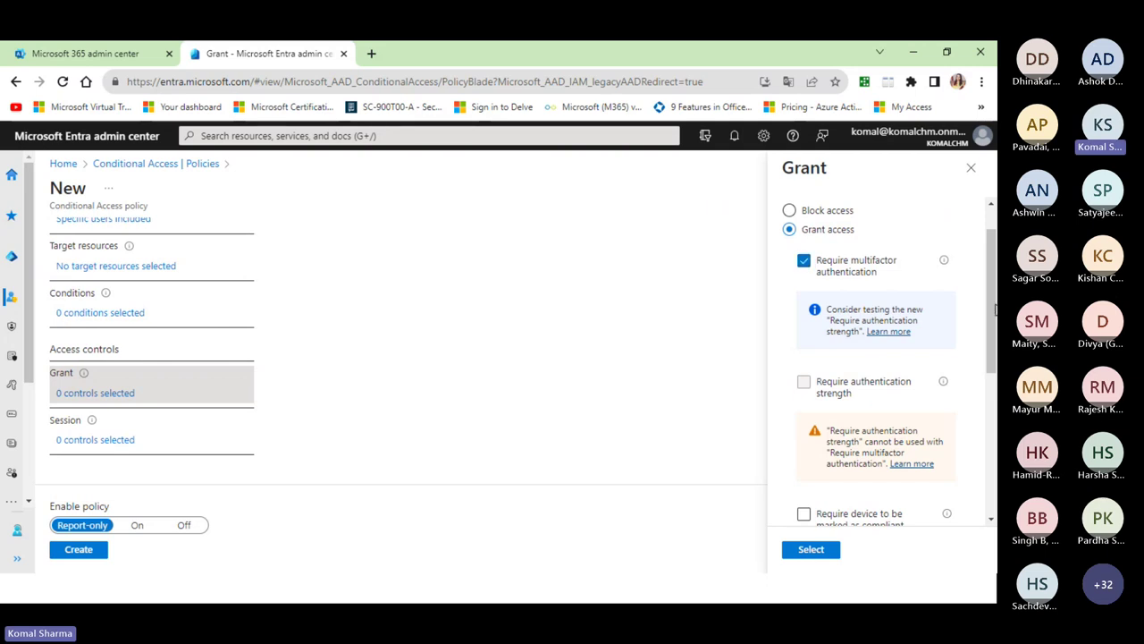
- Leave compliant and Hybrid Azure AD joined device requirements unticked and apply the MFA-only grant
scroll(995, 324, "down", 1)
left_click_drag(994, 324, 995, 344)
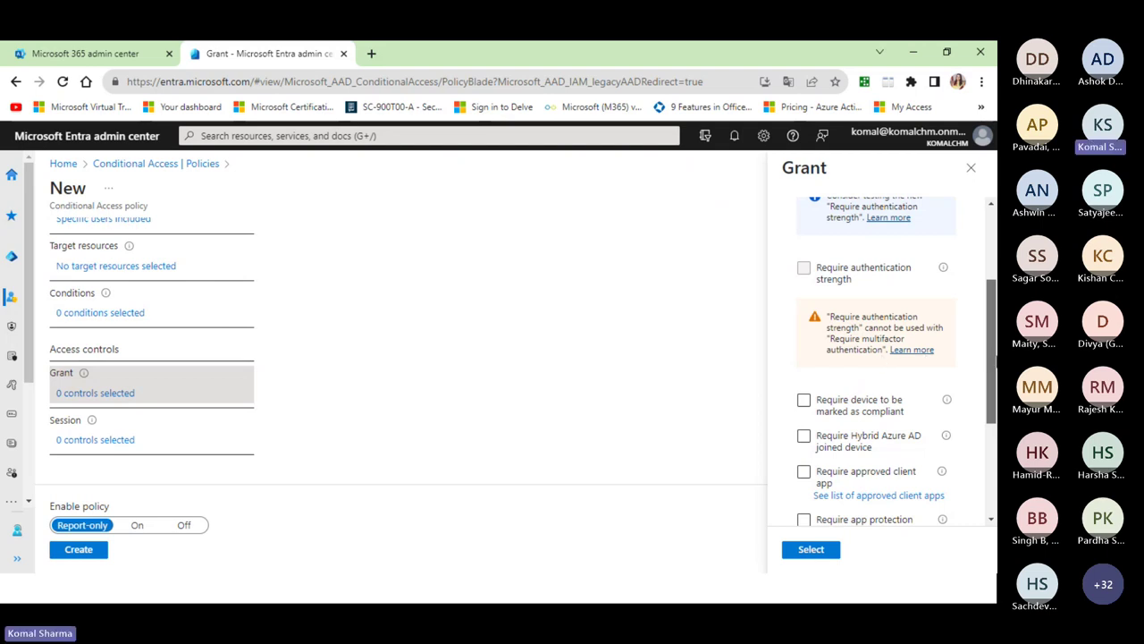
left_click_drag(992, 360, 994, 381)
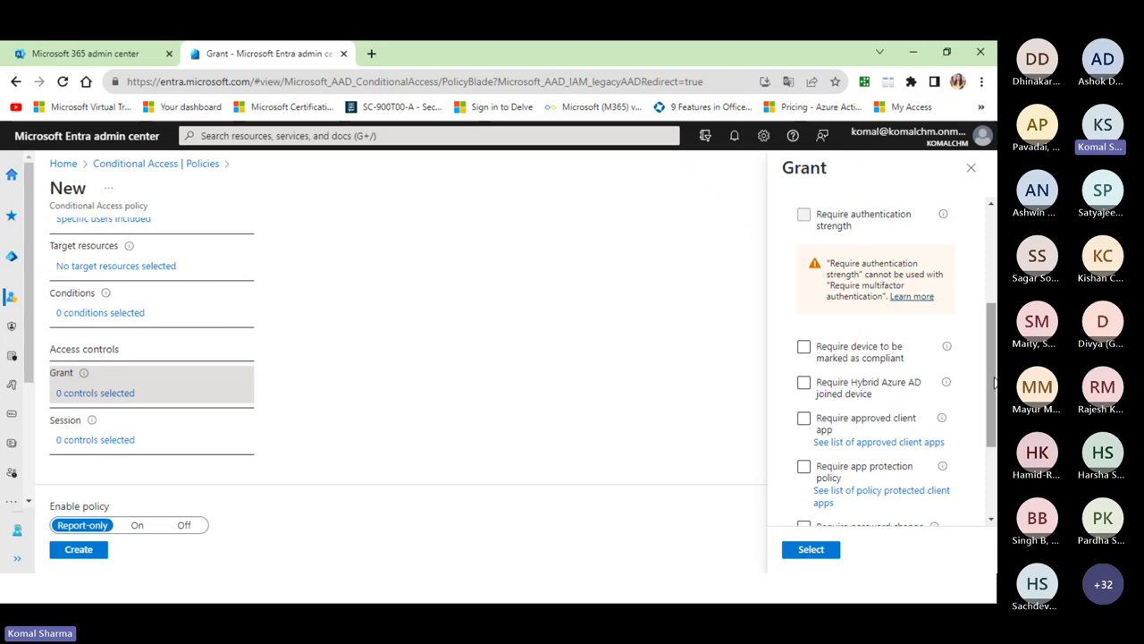
left_click(838, 362)
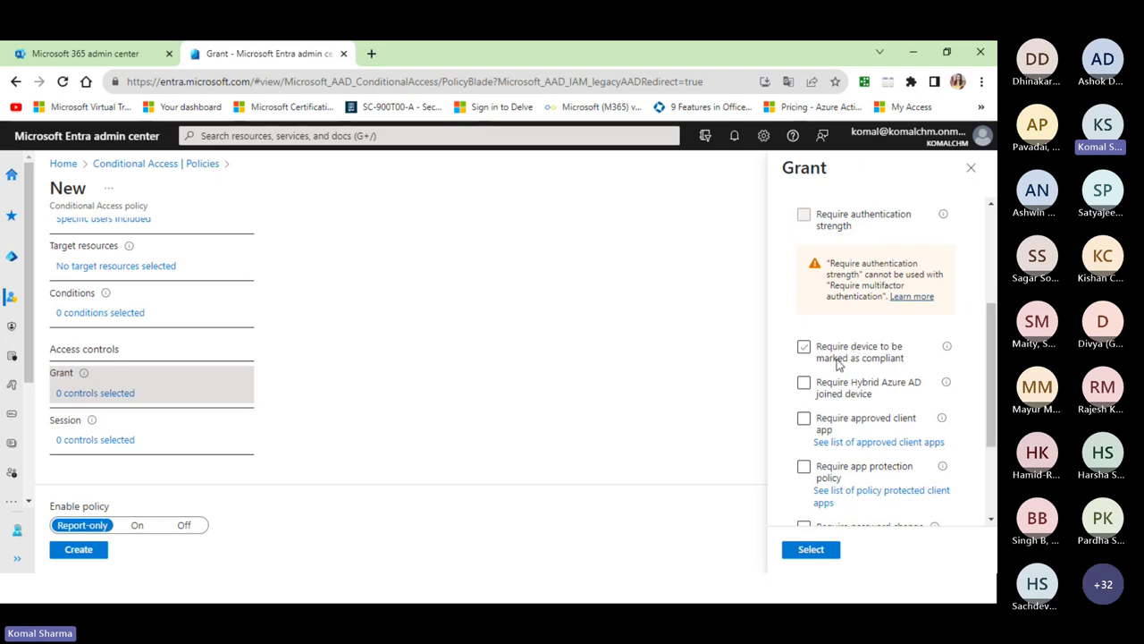
left_click(838, 363)
left_click(856, 386)
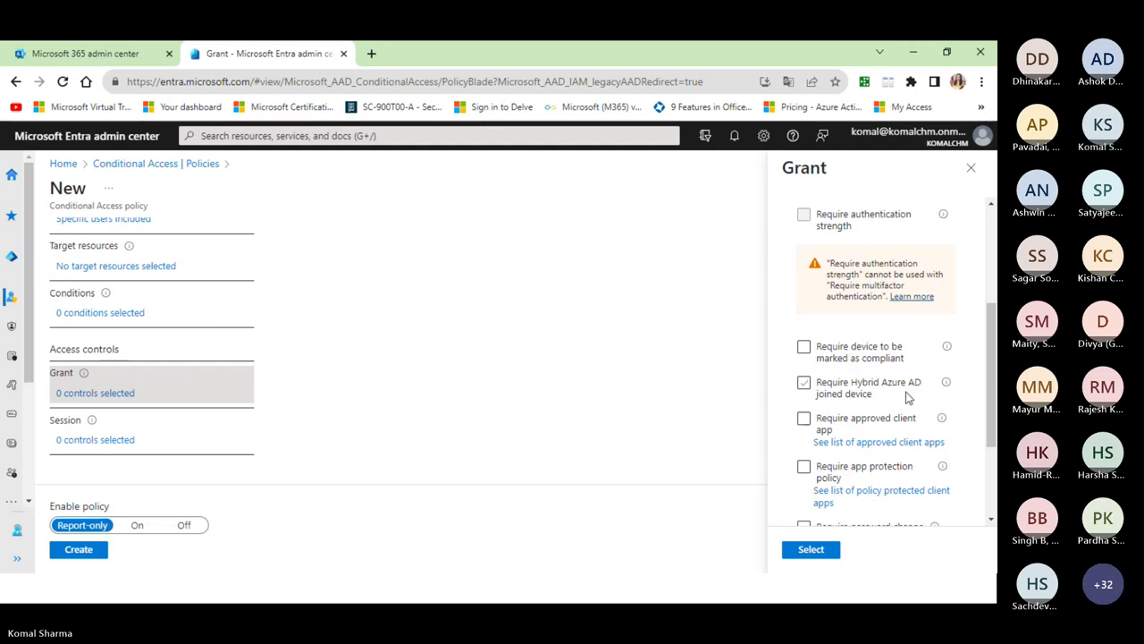
left_click(833, 391)
left_click_drag(994, 381, 992, 452)
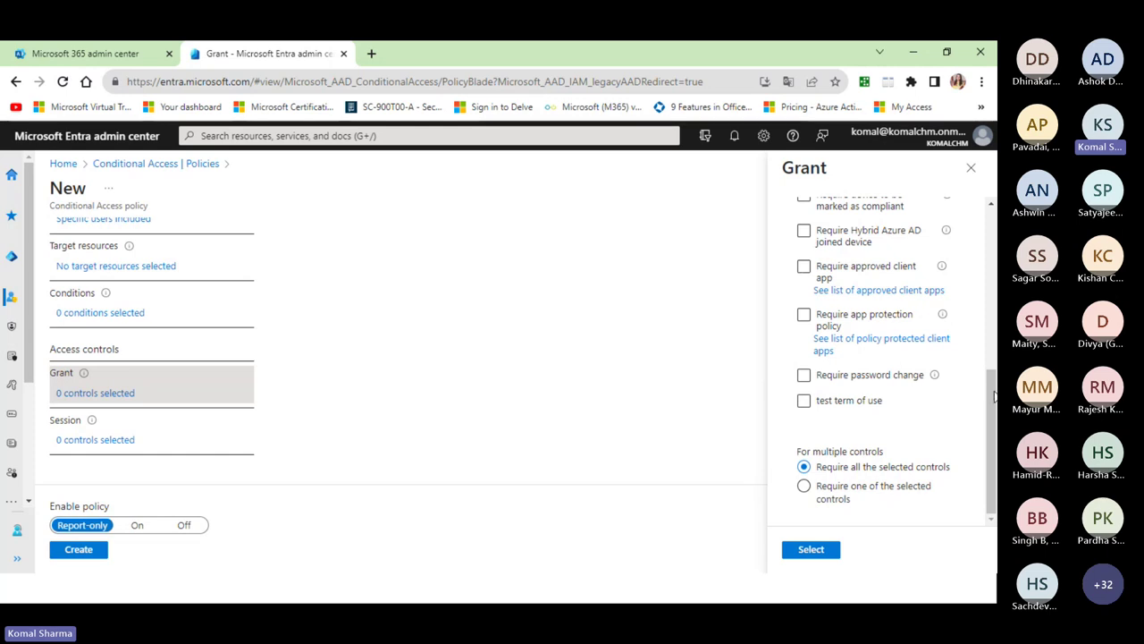
scroll(989, 426, "up", 5)
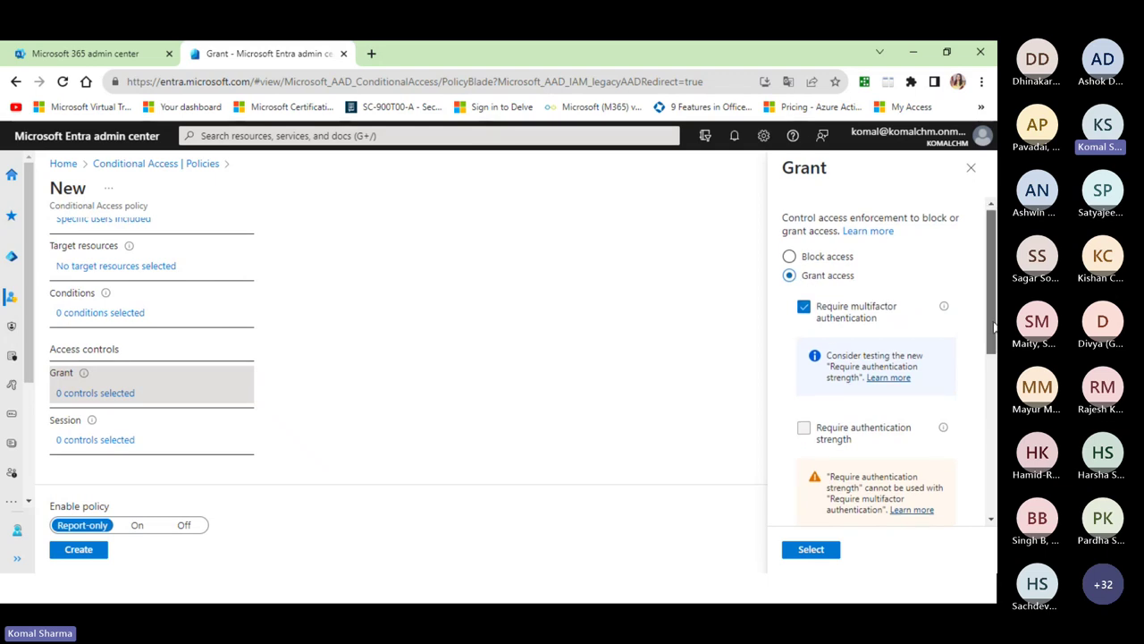
scroll(991, 340, "down", 5)
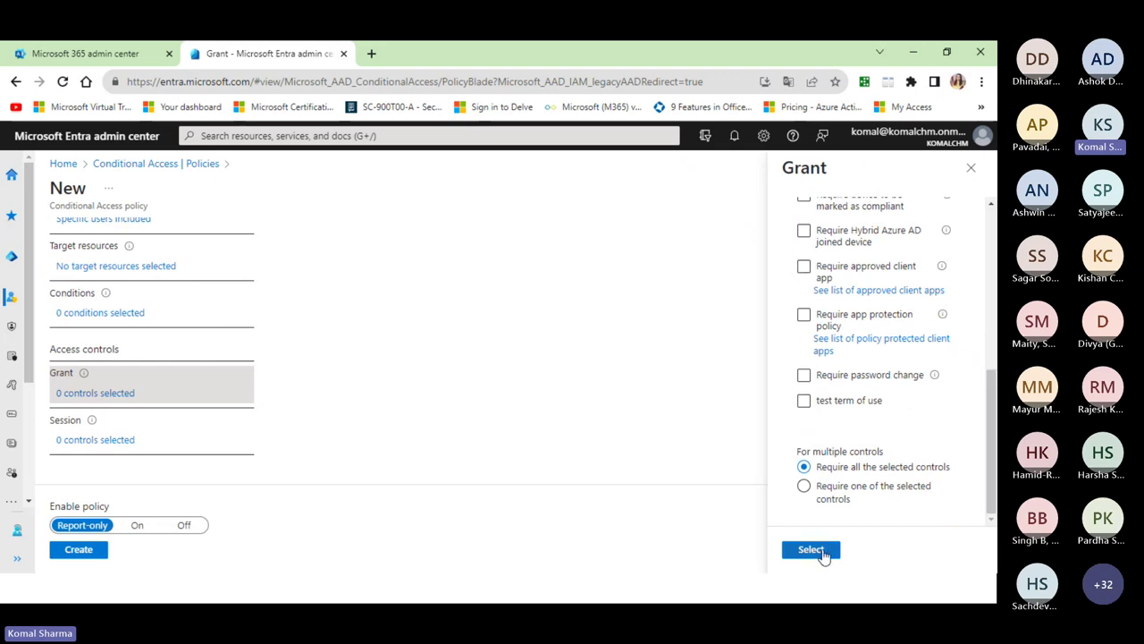
left_click(822, 550)
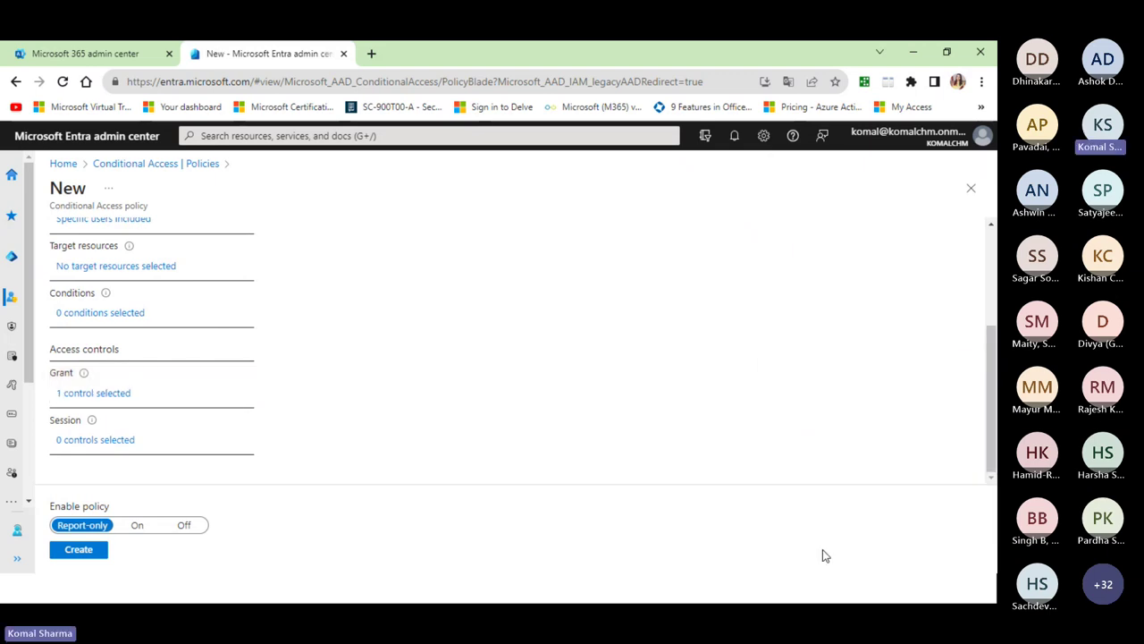
- Set Enable policy to On and create the Az-500 Test policy
mouse_move(994, 456)
left_mouse_down()
mouse_move(994, 357)
mouse_move(994, 456)
left_mouse_up()
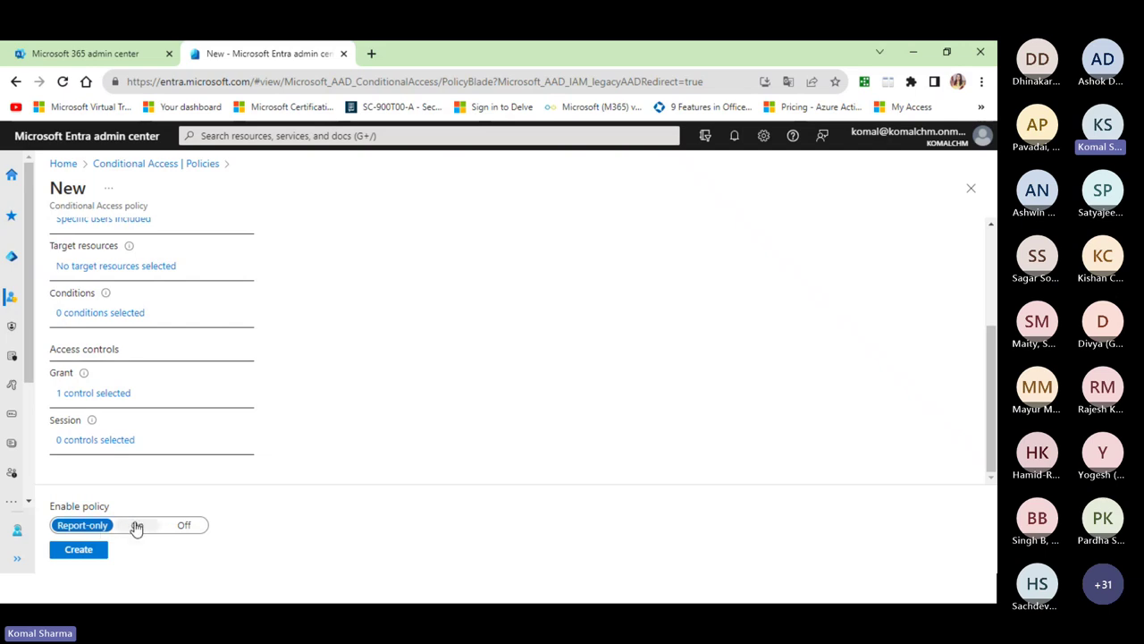
left_click(136, 527)
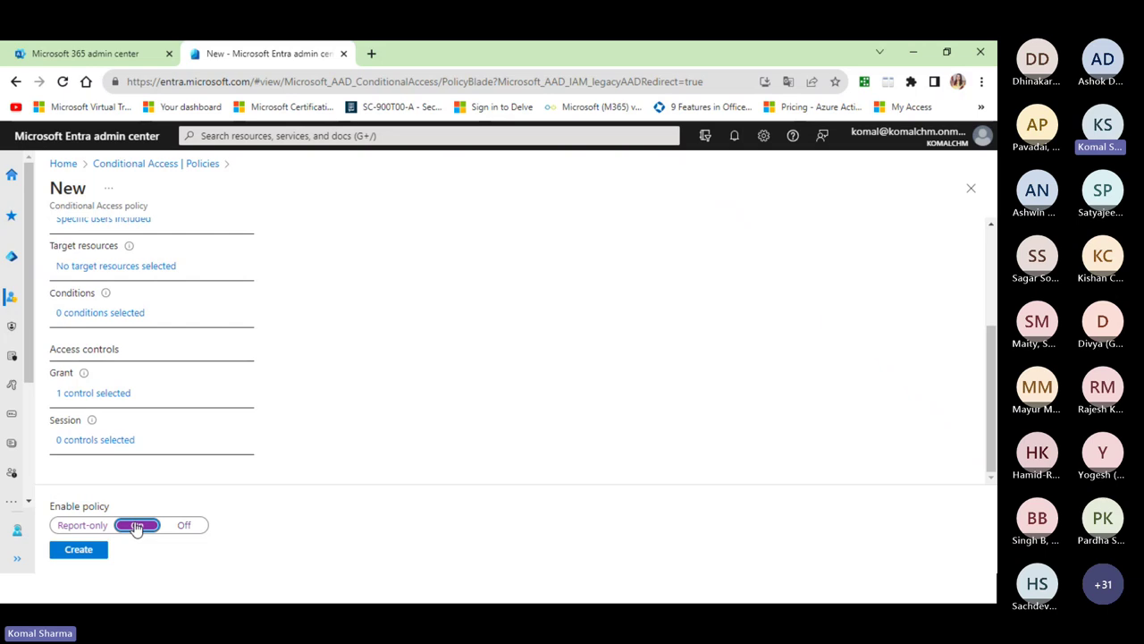
left_click(79, 550)
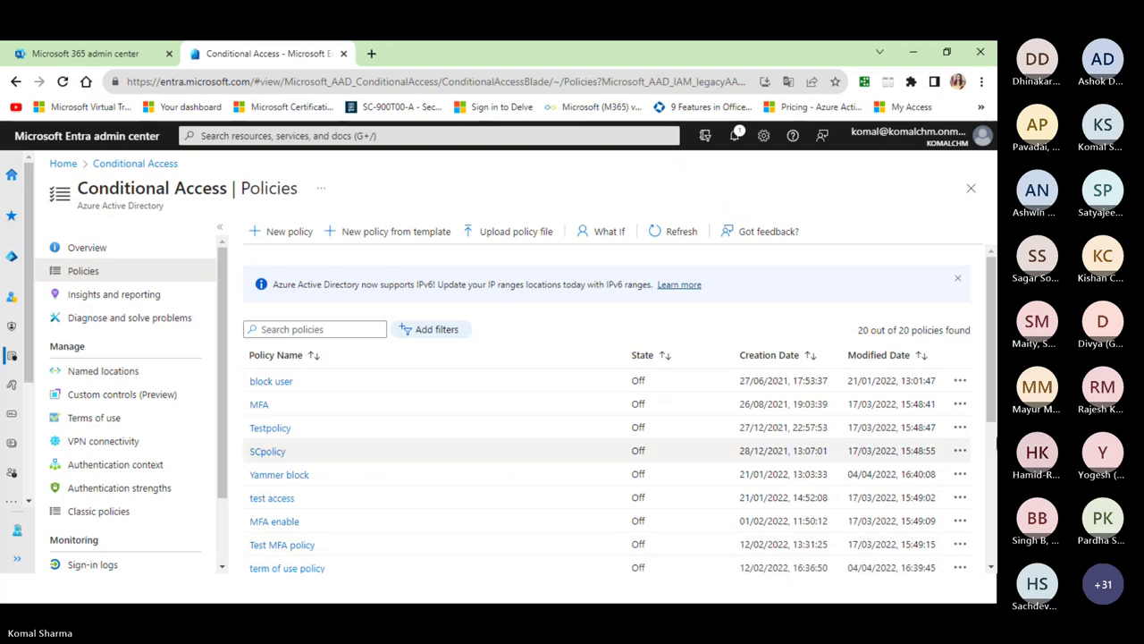
- Scroll the 20-policy list to check for Az-500 Test policy, then open the Start menu
left_click_drag(992, 393, 992, 537)
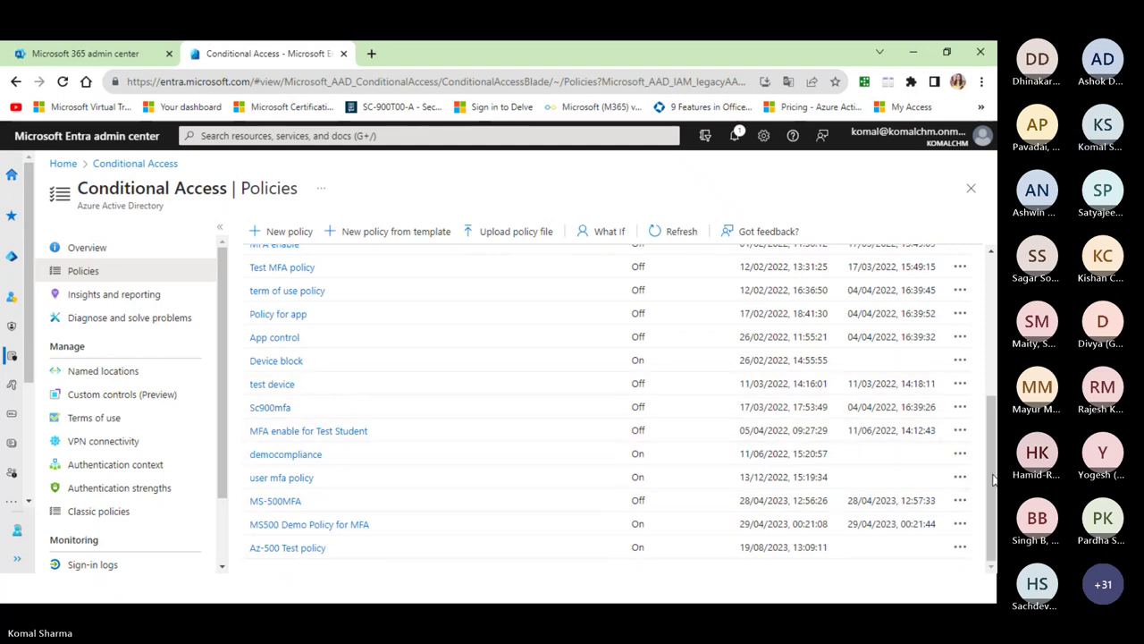
left_click_drag(992, 480, 995, 326)
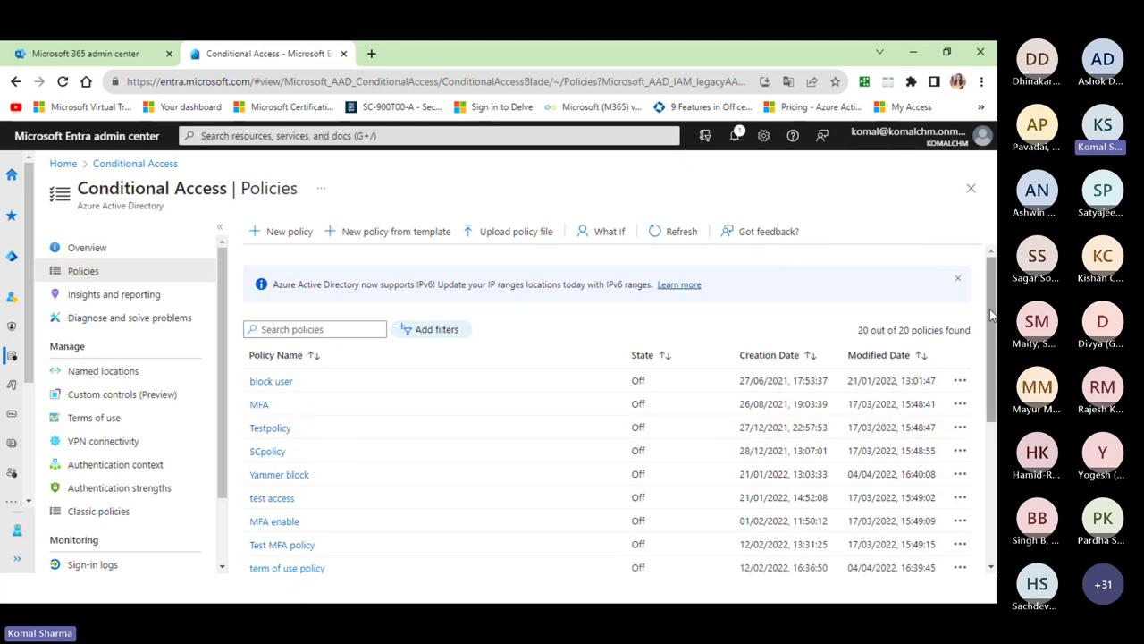
scroll(990, 315, "down", 5)
scroll(991, 315, "up", 5)
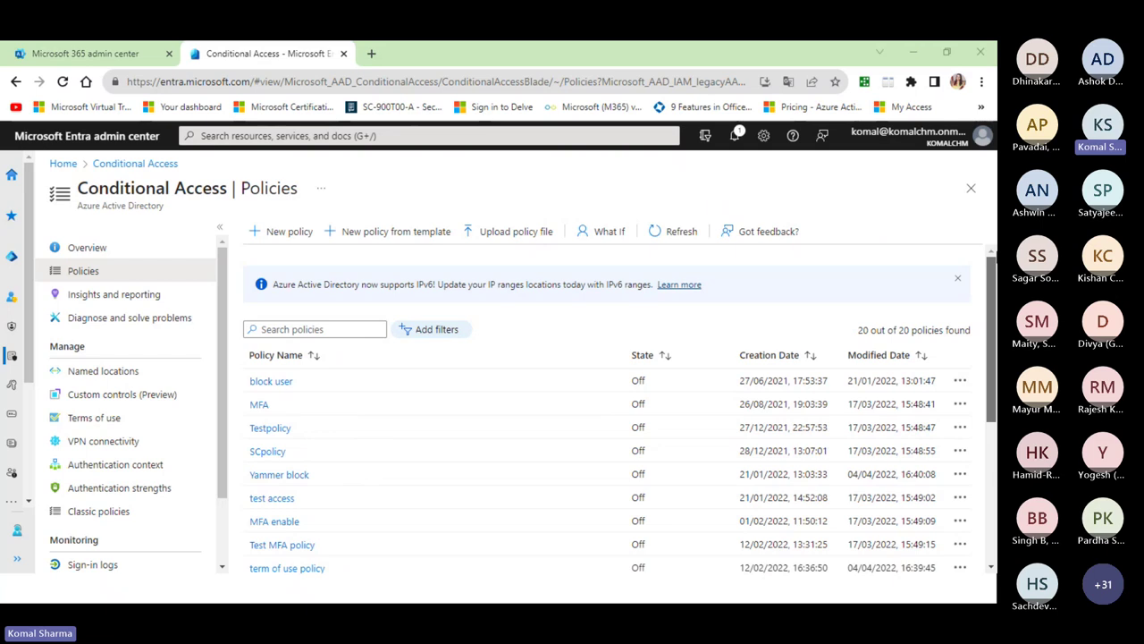
key("super")
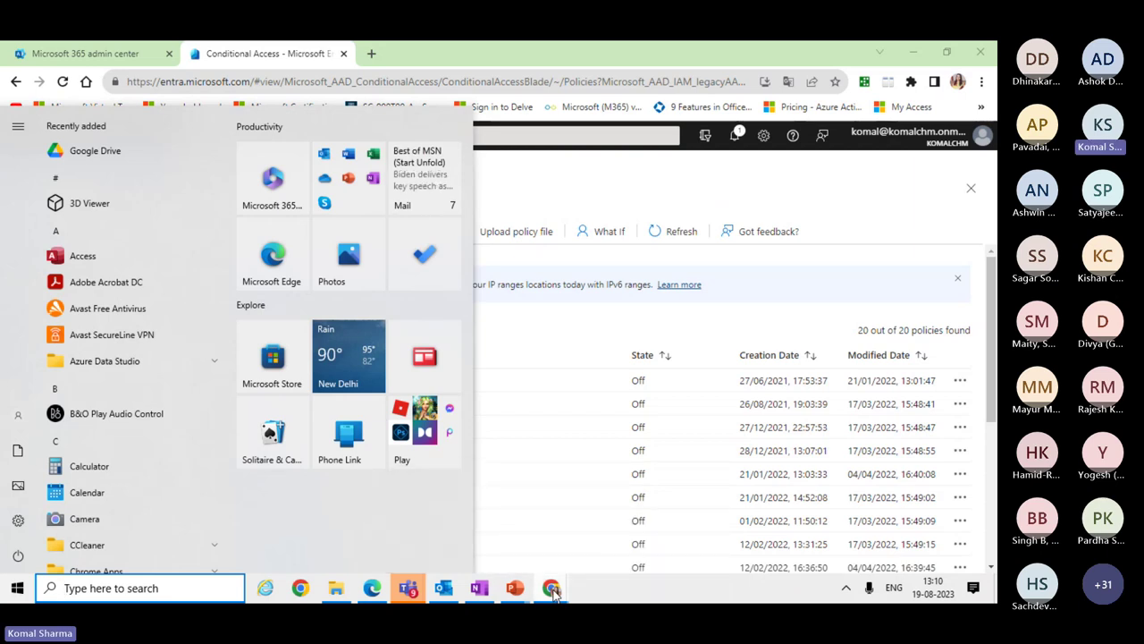
- Open a new Chrome Incognito window, close the duplicate, and bring the remaining one forward
right_click(552, 592)
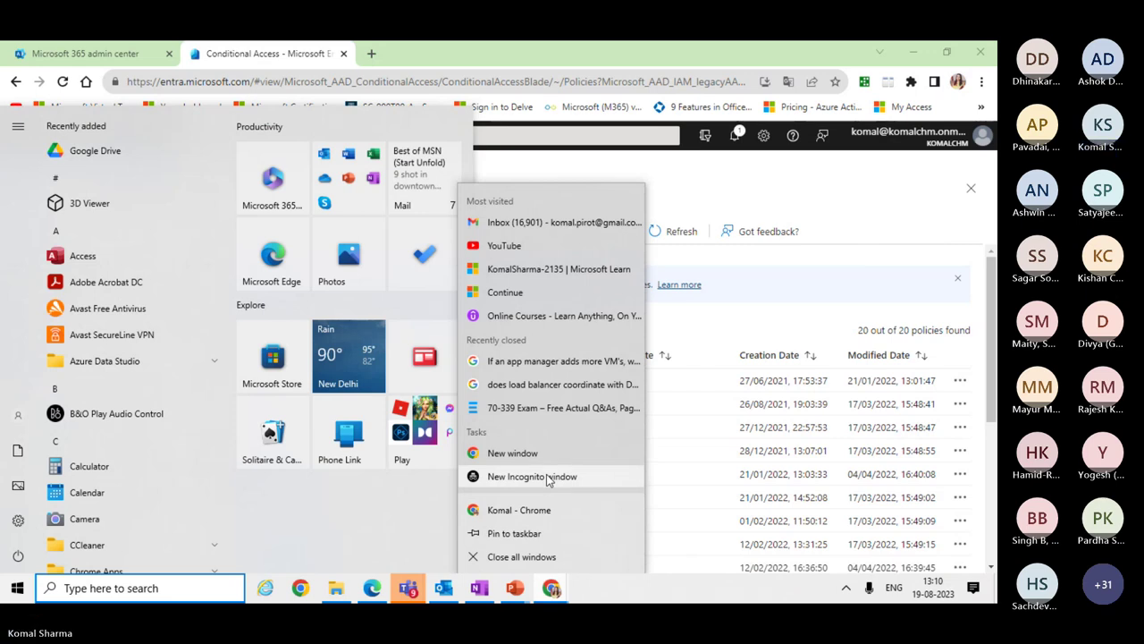
left_click(579, 479)
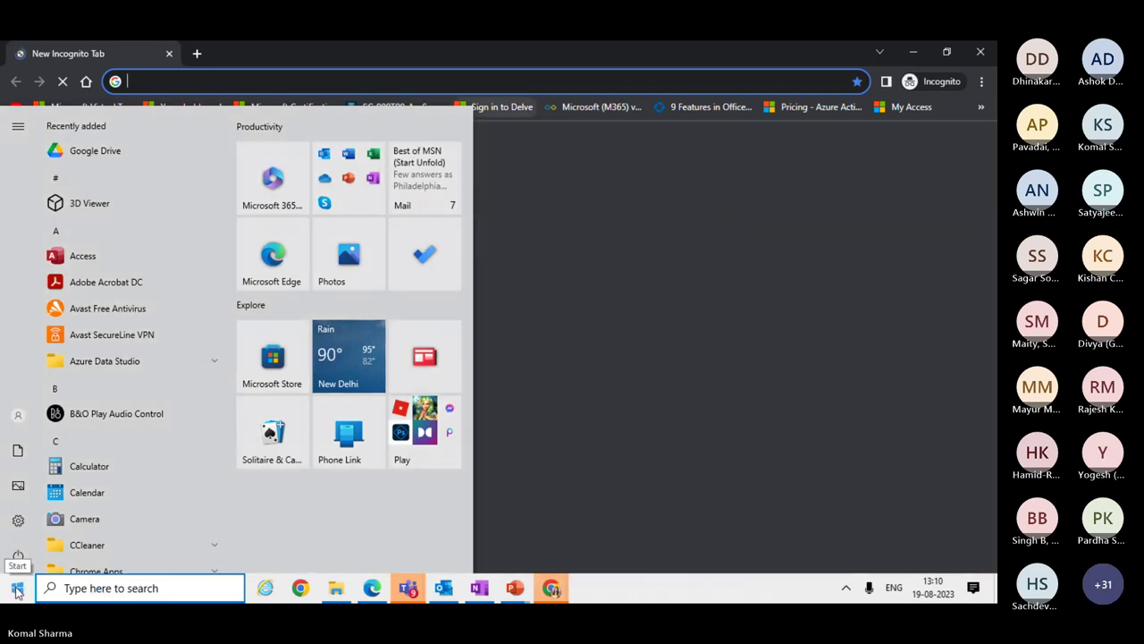
left_click(551, 587)
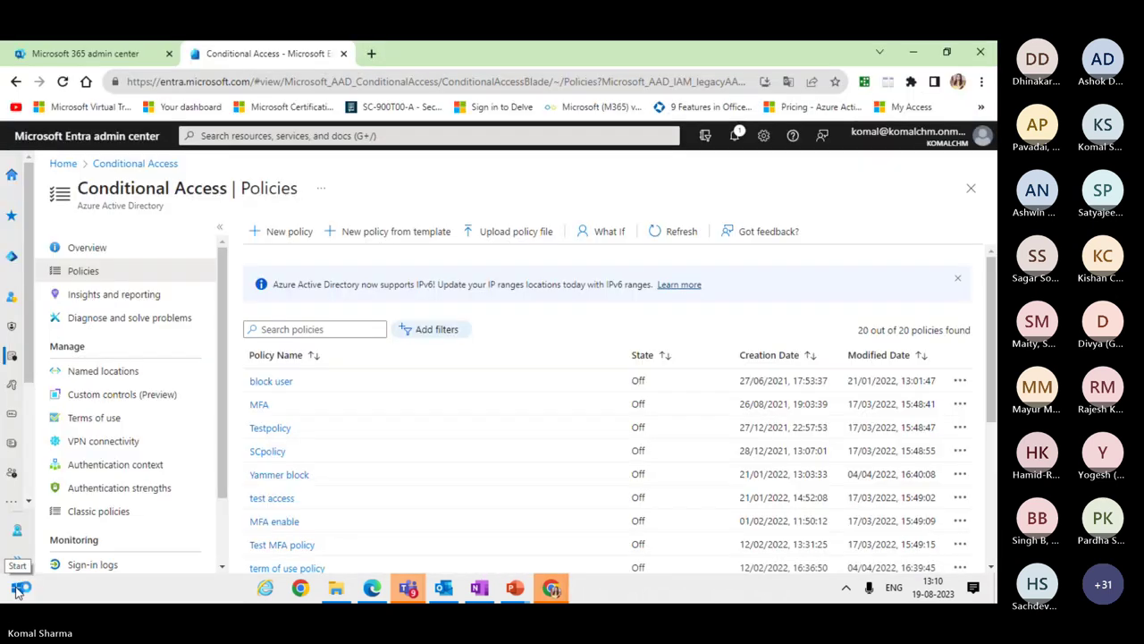
key("super")
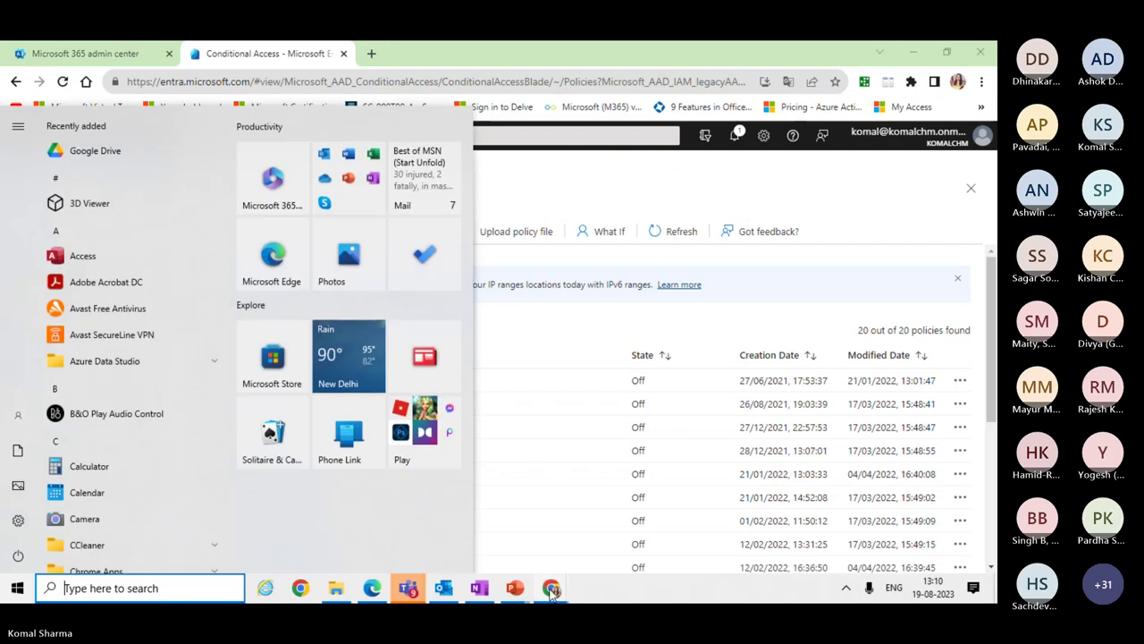
mouse_move(551, 590)
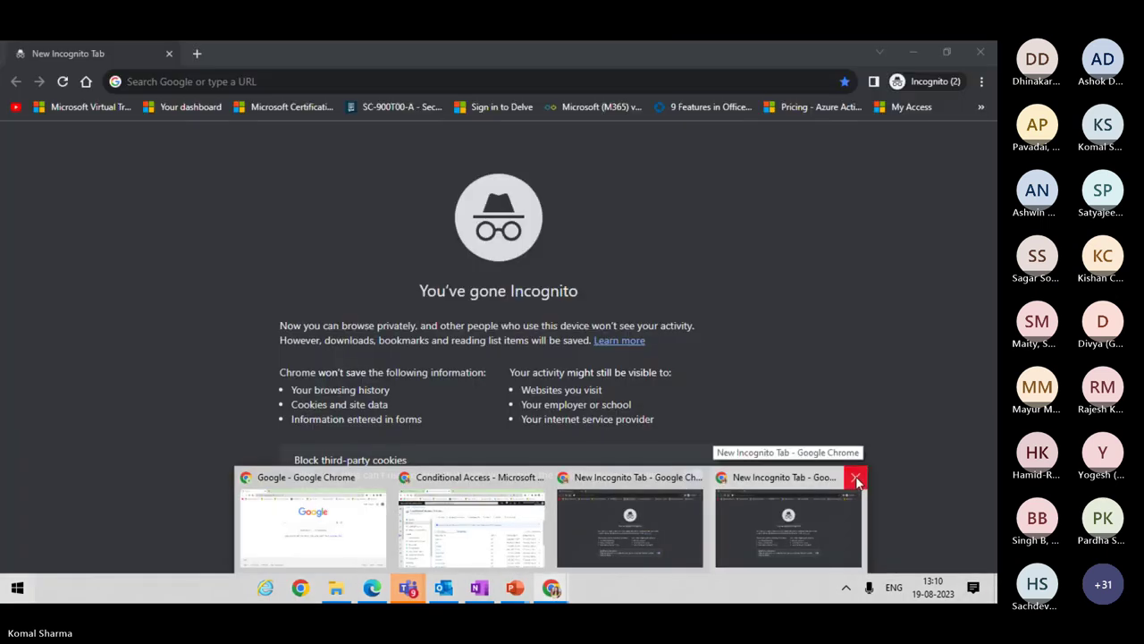
left_click(856, 480)
left_click(731, 540)
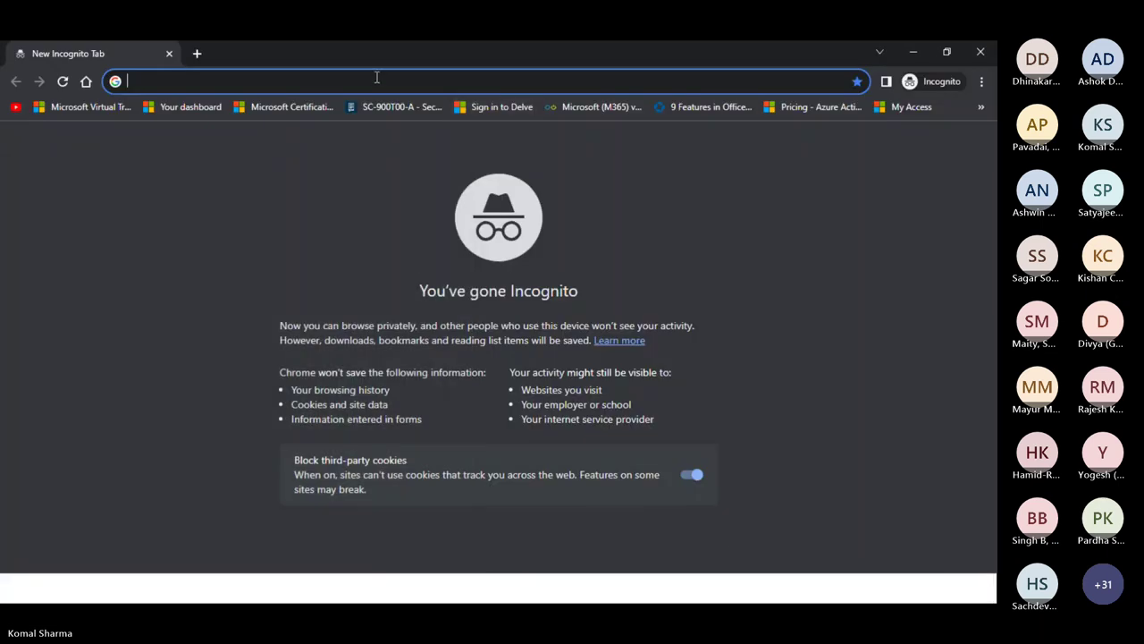
- Load office.com in the Incognito window and go to the Microsoft 365 sign-in page
type("office")
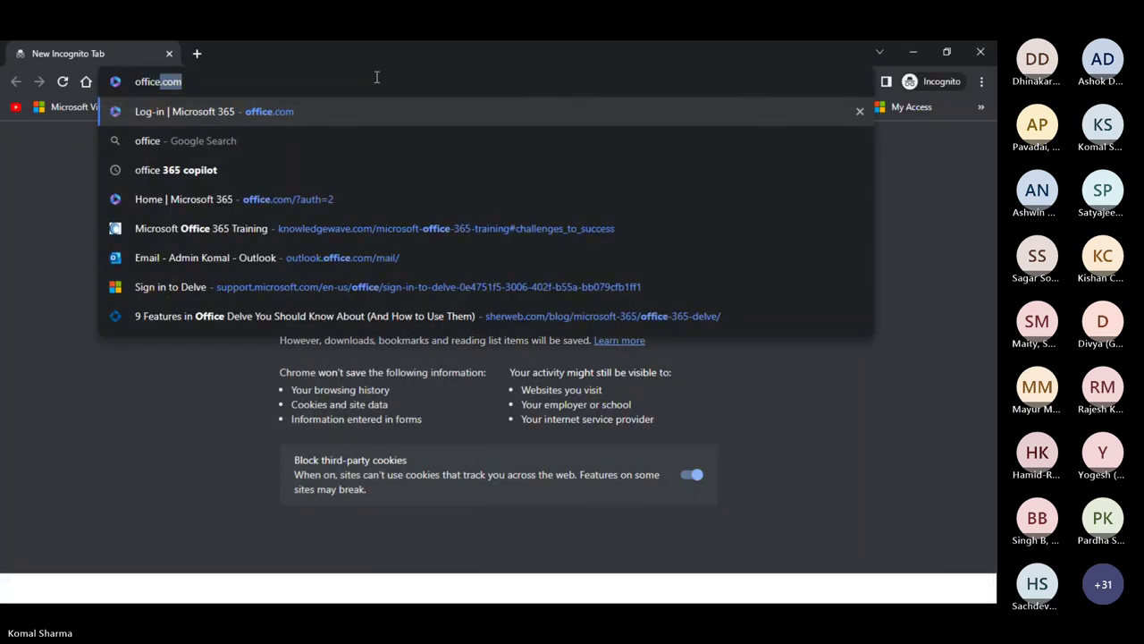
key("Return")
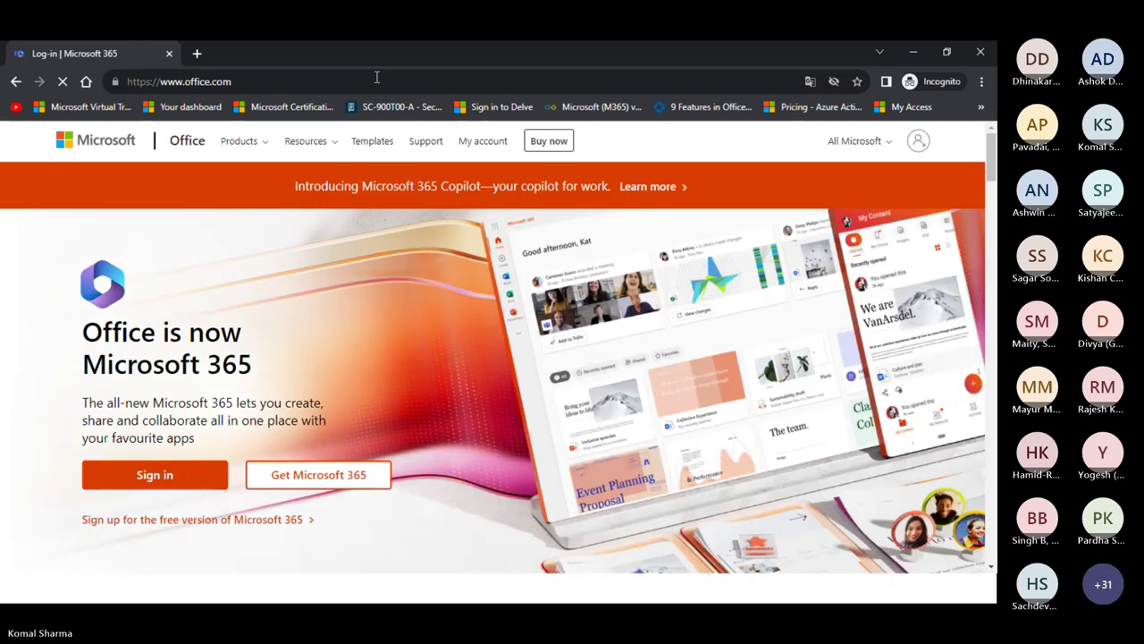
left_click(186, 478)
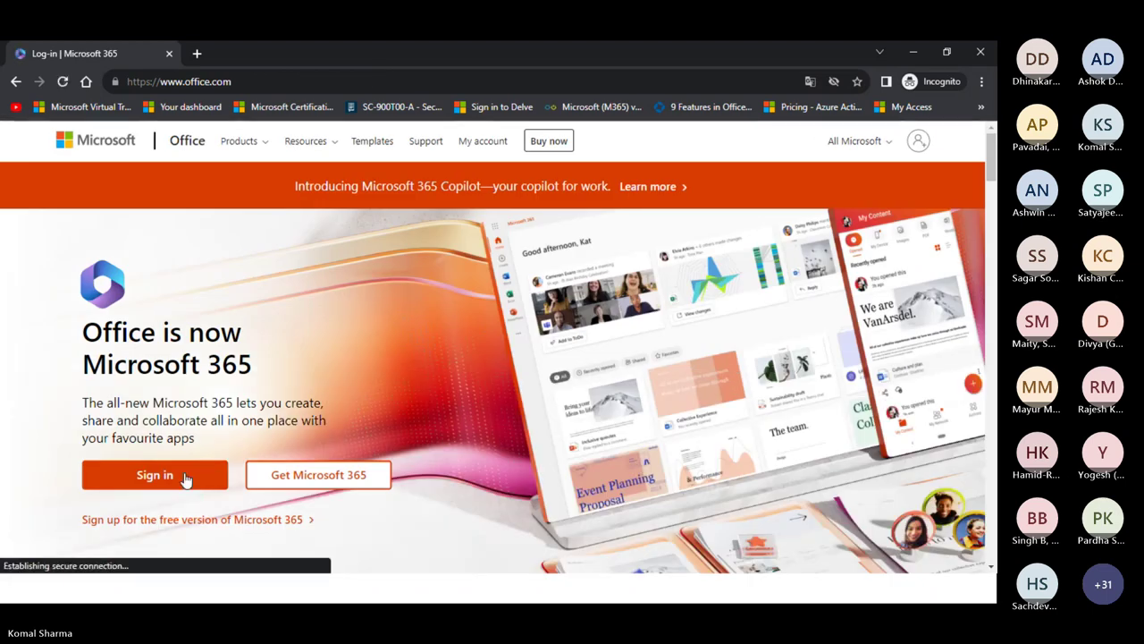
left_click(186, 479)
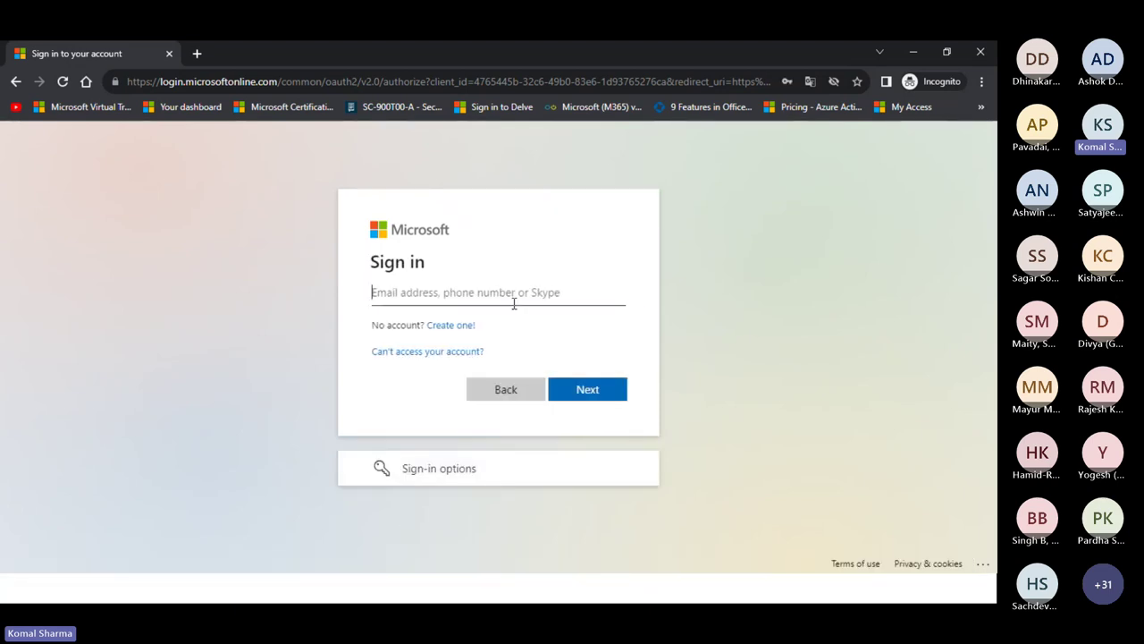
- Enter the account's e-mail address and password to sign in to Microsoft 365
left_click(501, 298)
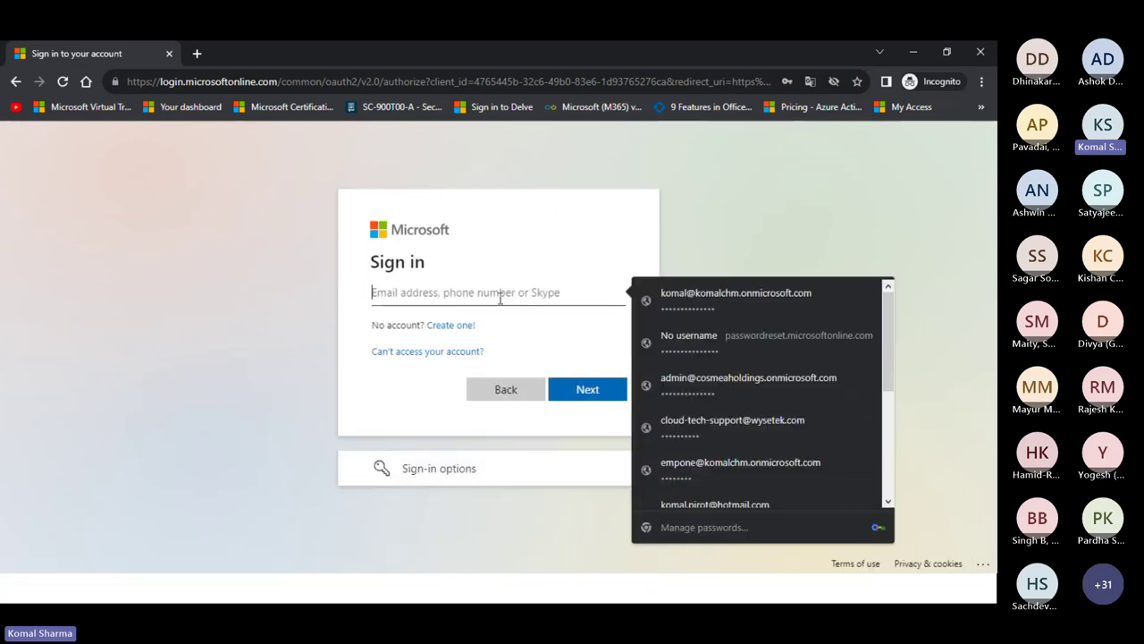
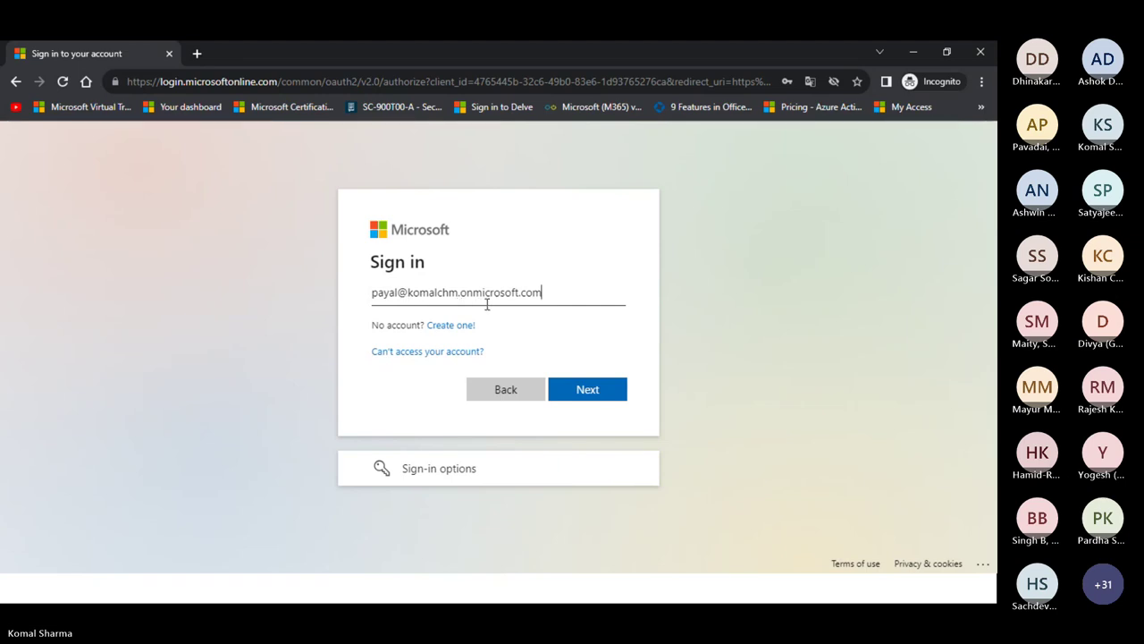
left_click(589, 387)
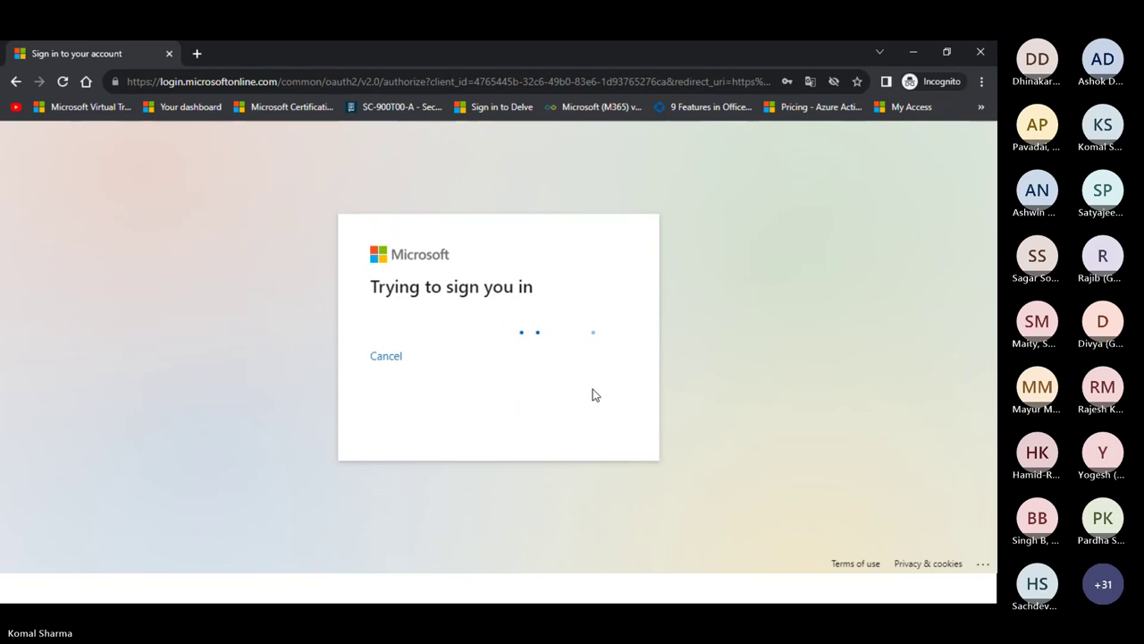
type("••")
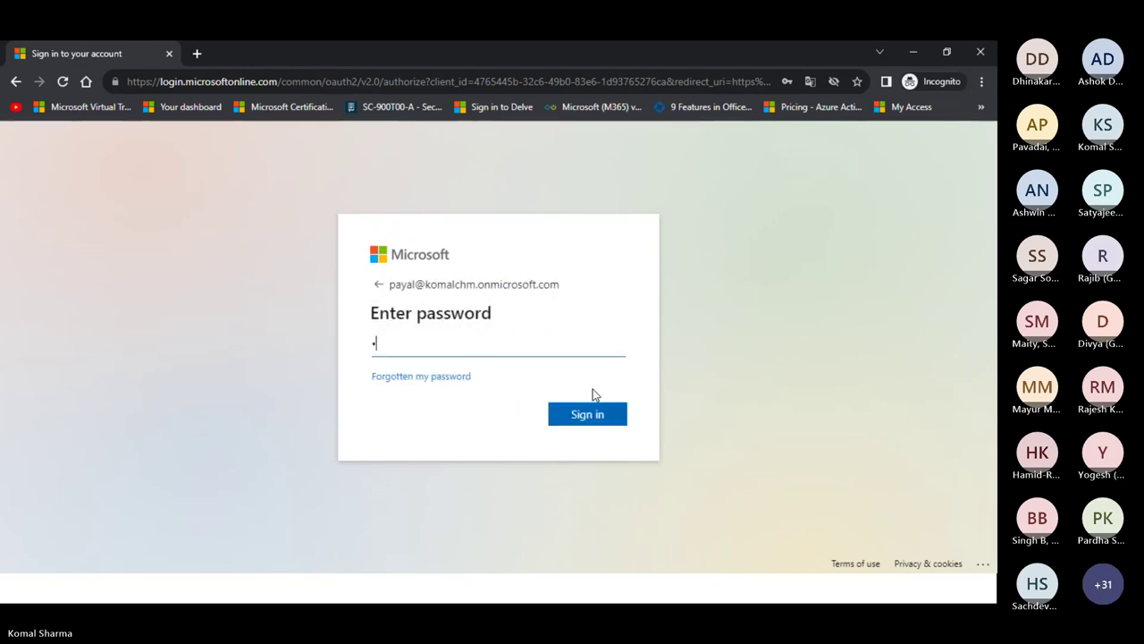
type("••••••")
key("Return")
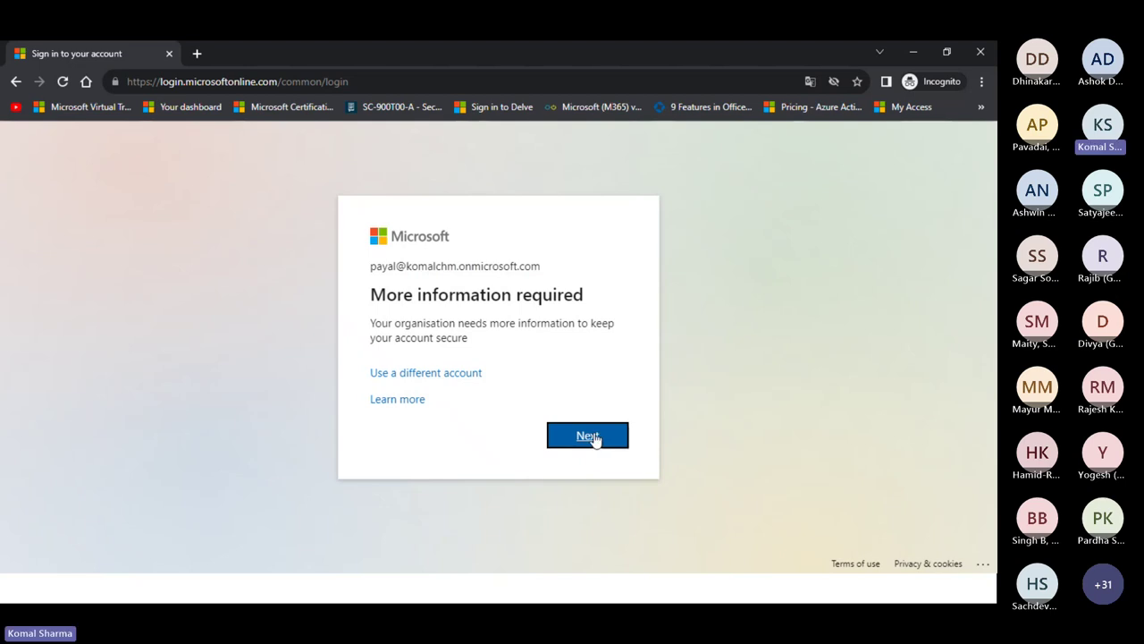
- Verify identity with the code sent by text message, then choose to stay signed in
left_click(592, 435)
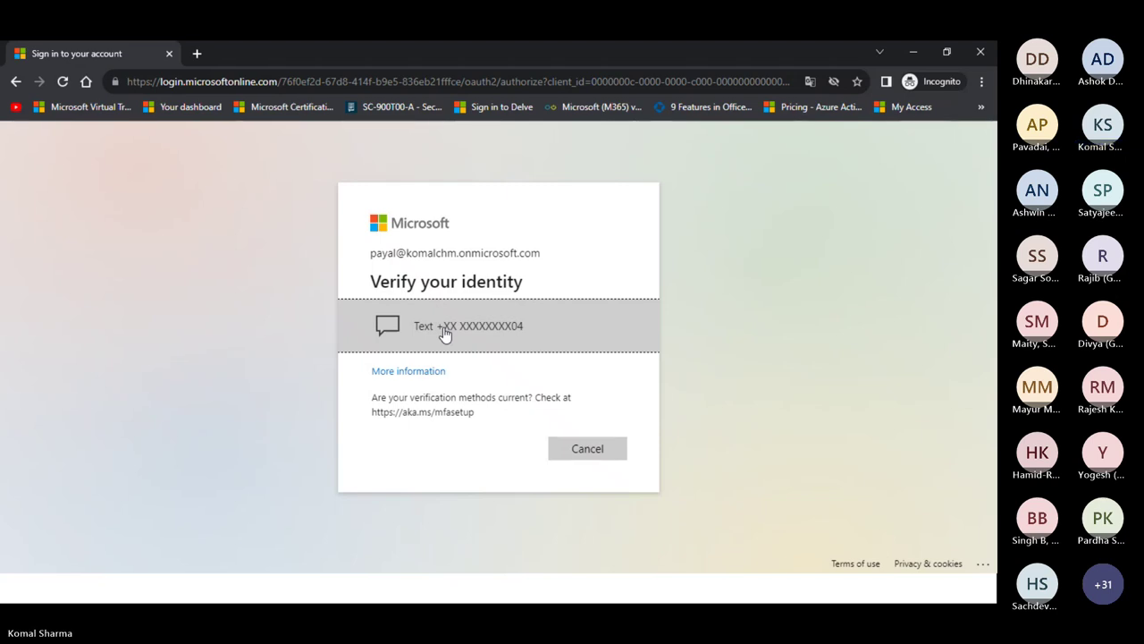
left_click(381, 329)
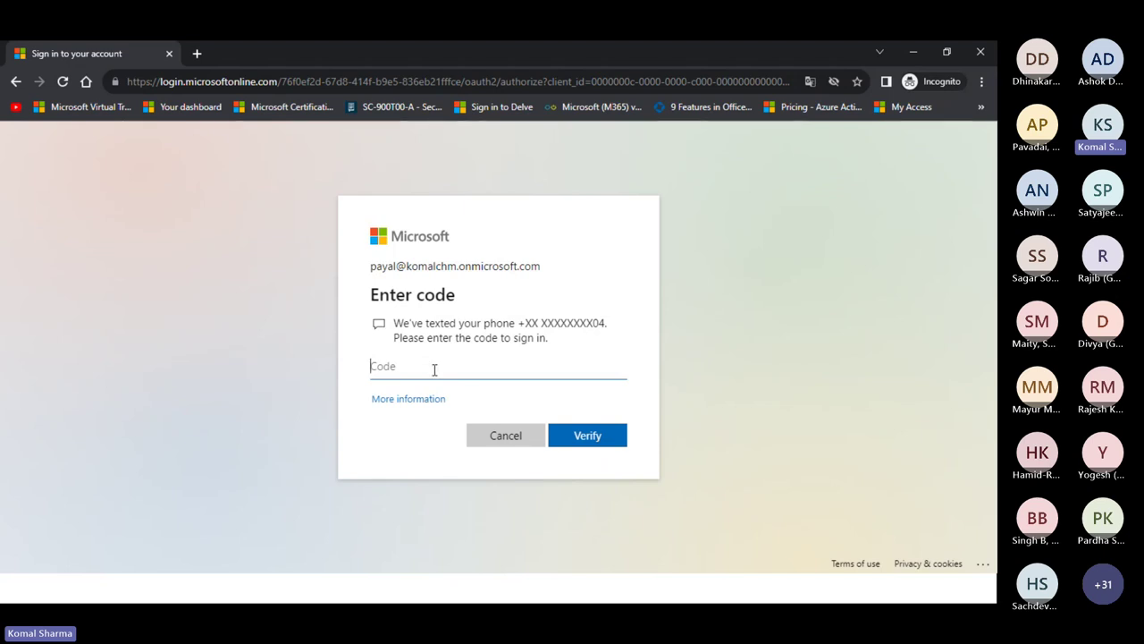
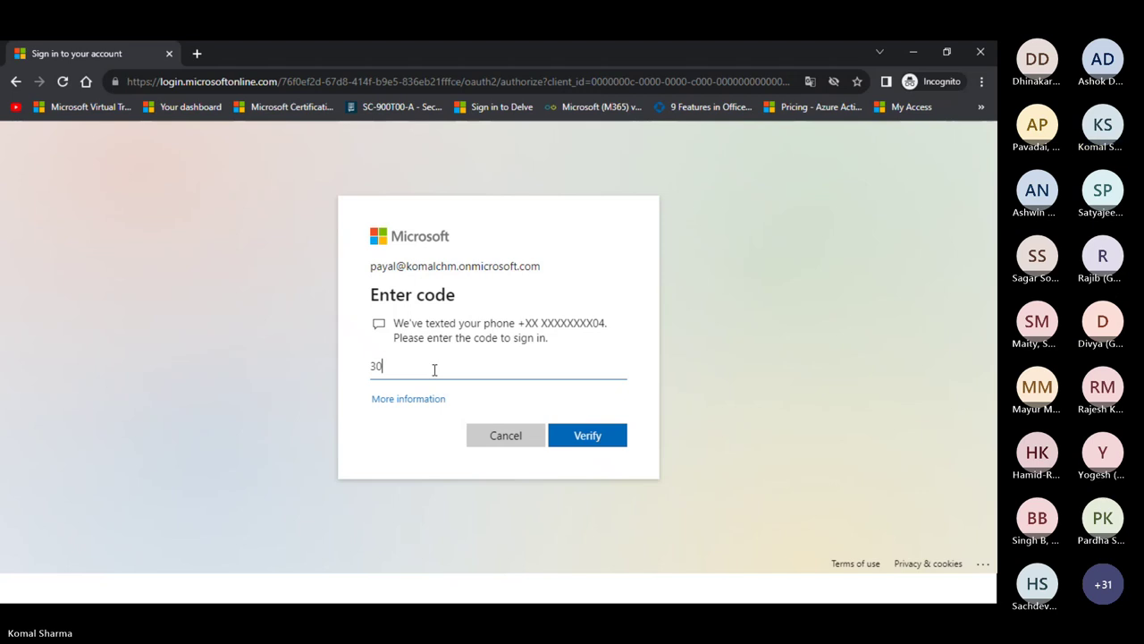
left_click(585, 435)
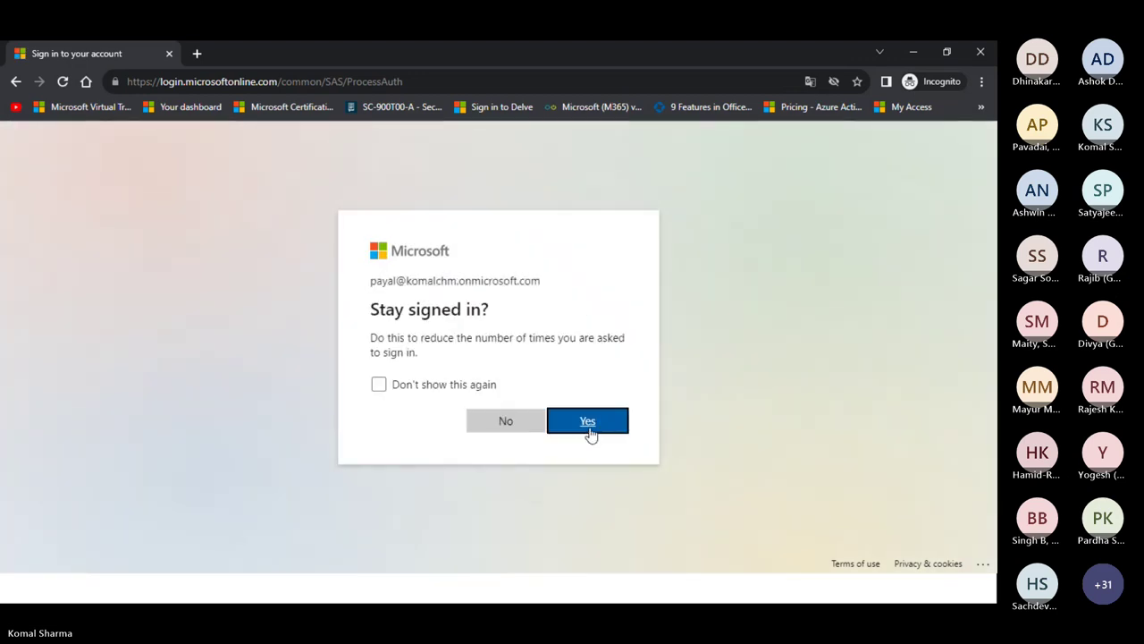
left_click(587, 421)
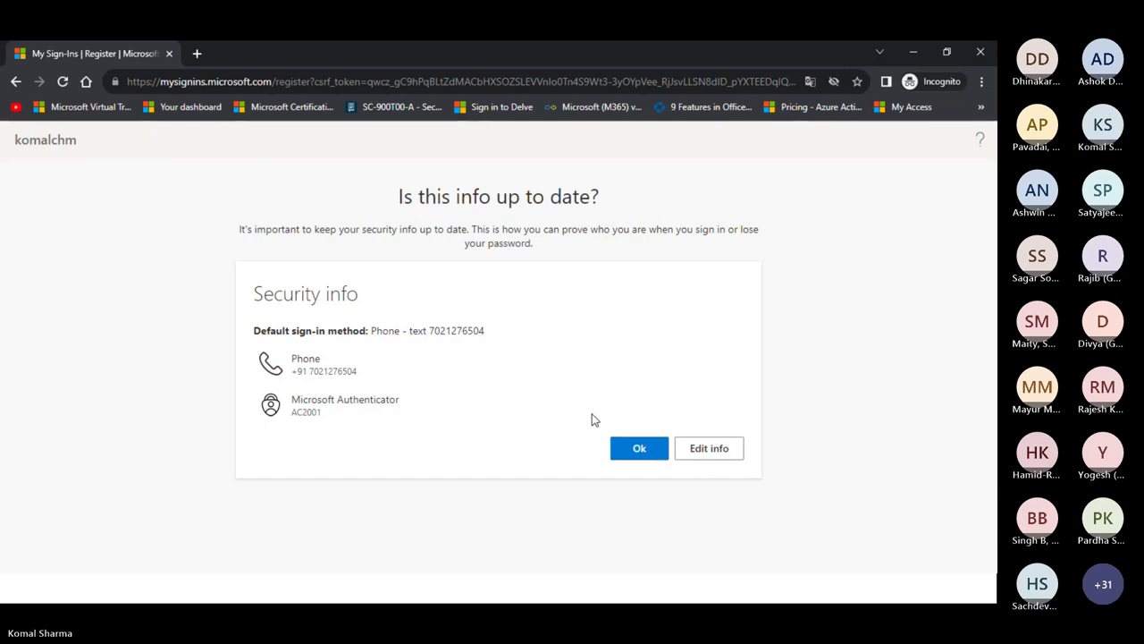
- Confirm the security info is up to date and choose Yes to stay signed in
left_click(641, 455)
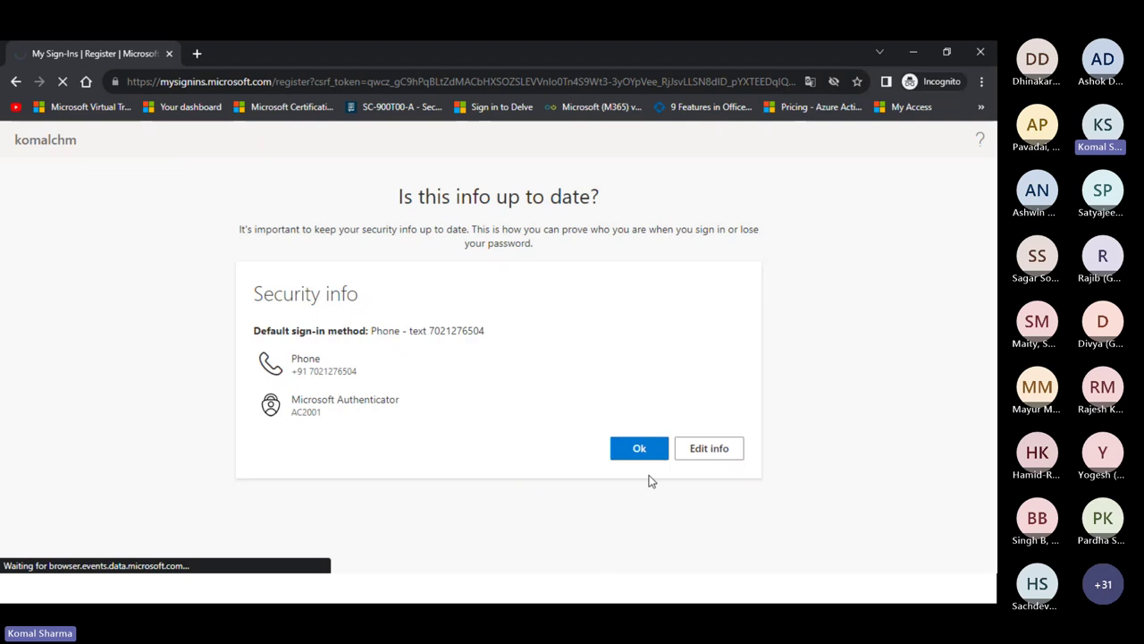
left_click(644, 456)
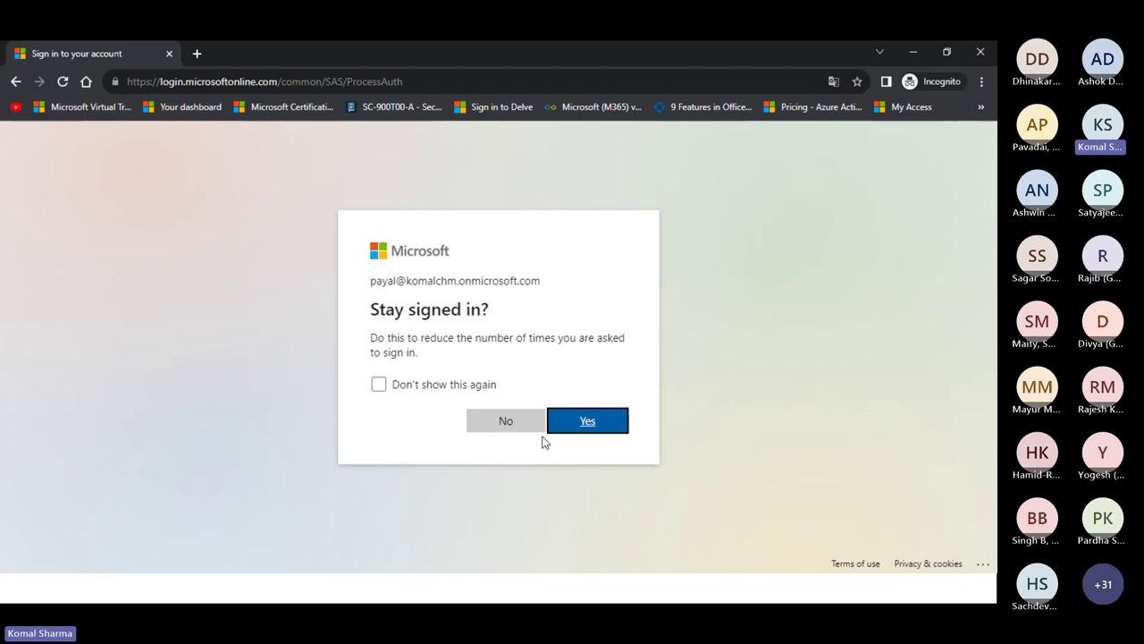
left_click(587, 426)
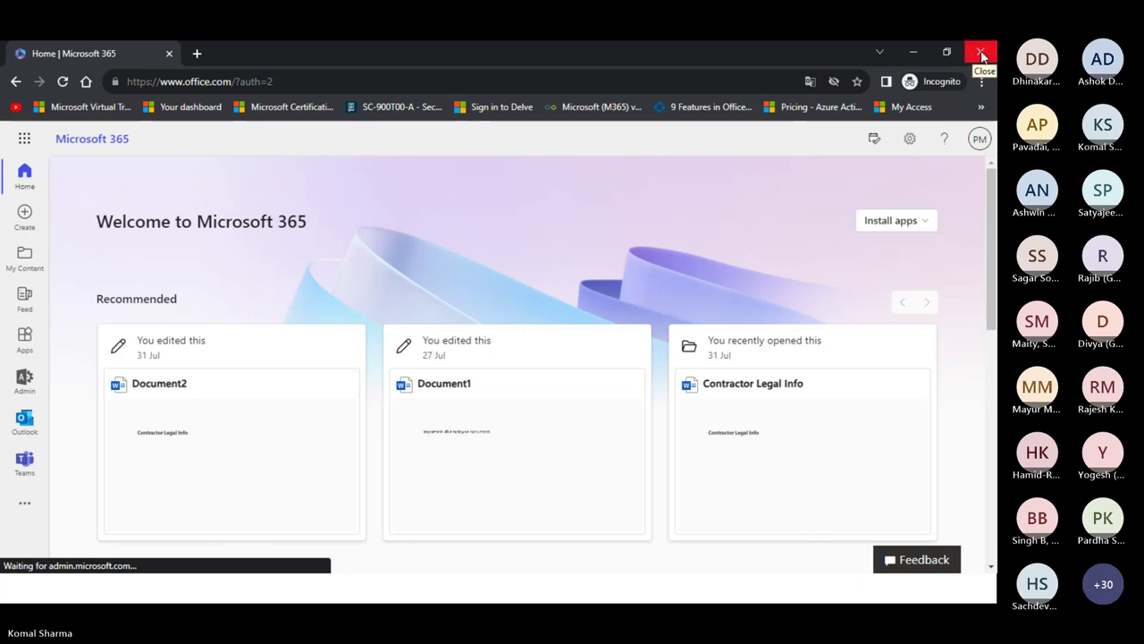
- Close the Incognito window and bring the AZ-500 training meeting chat forward in Teams
left_click(980, 56)
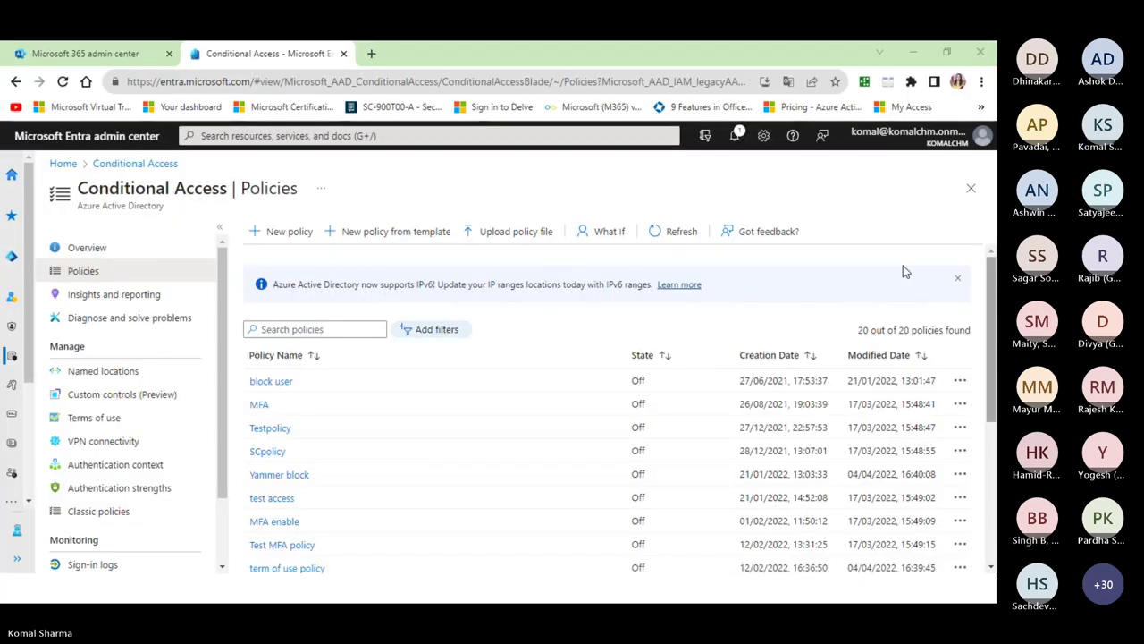
key("super")
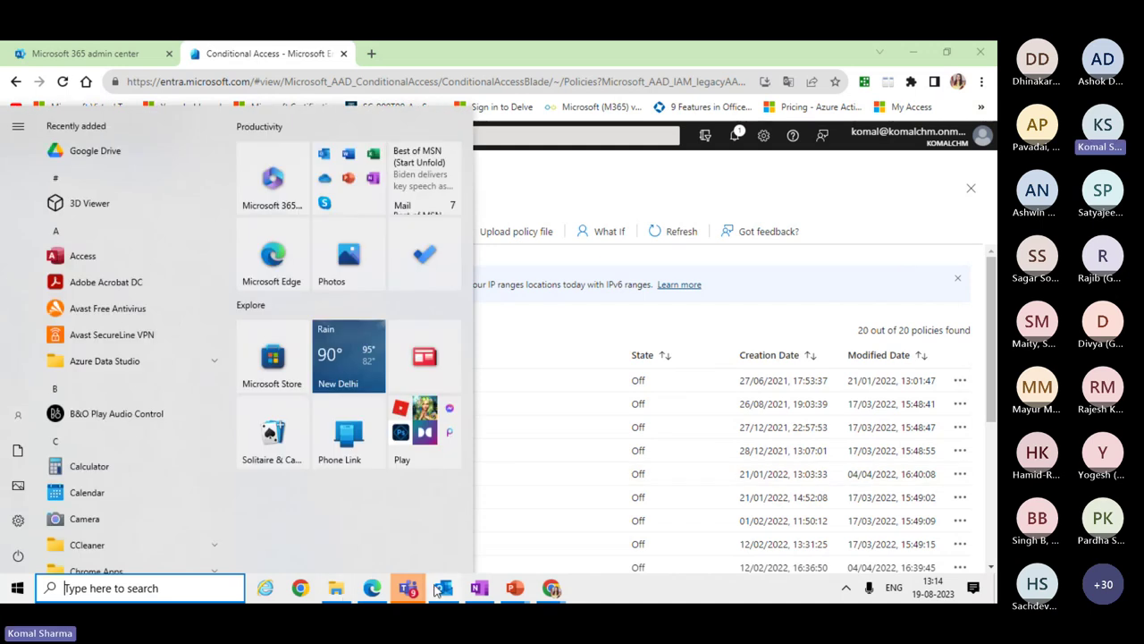
mouse_move(415, 593)
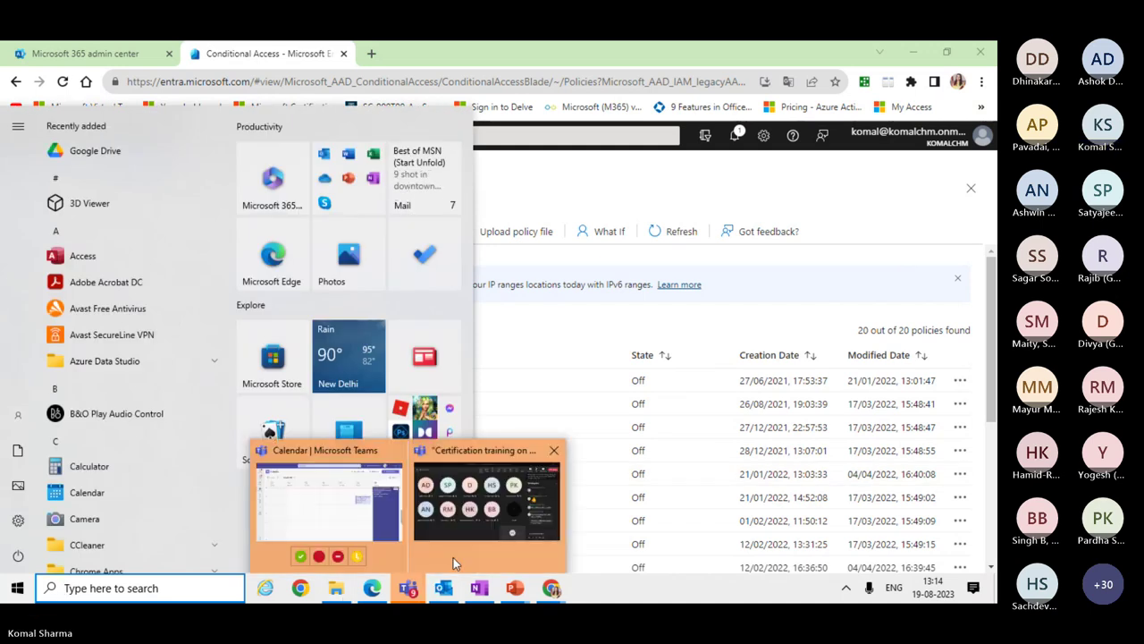
left_click(455, 556)
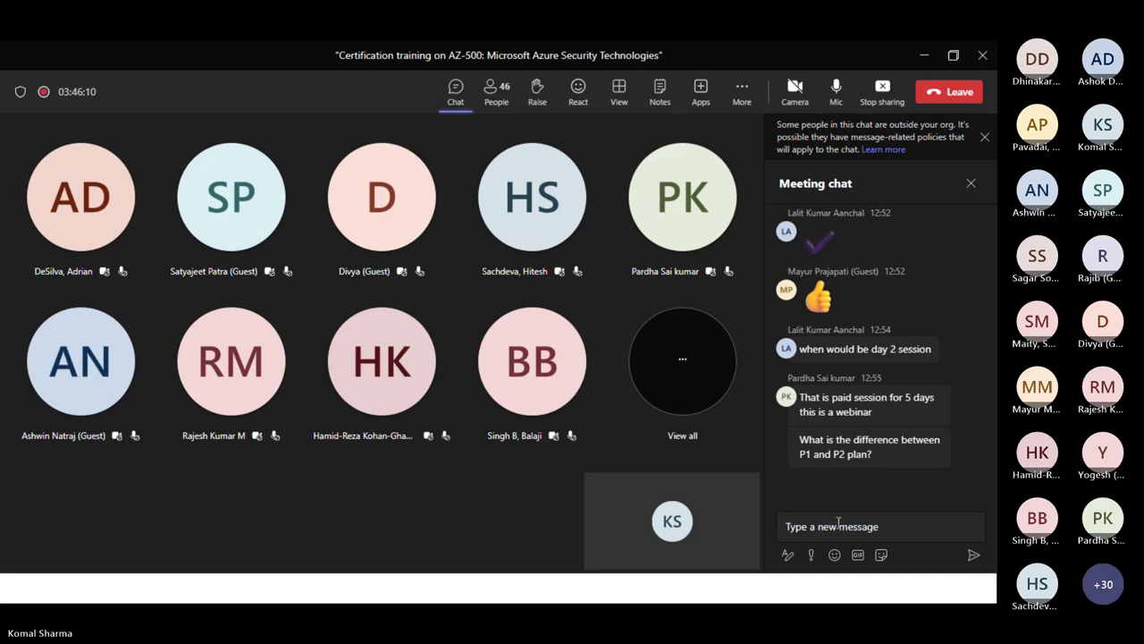
left_click(834, 526)
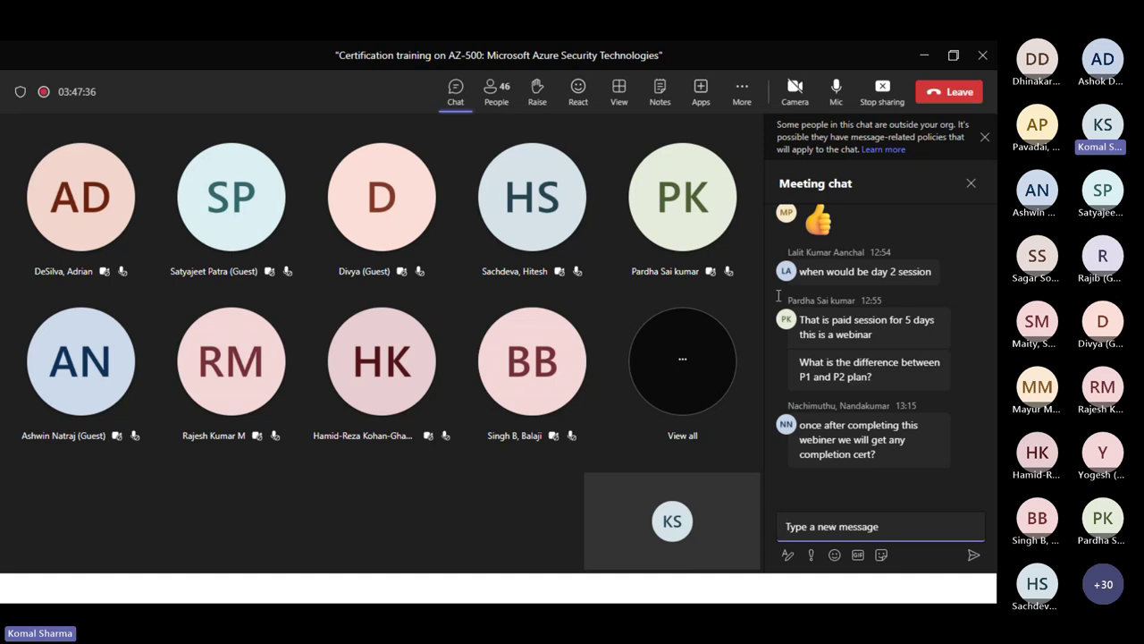
key("super")
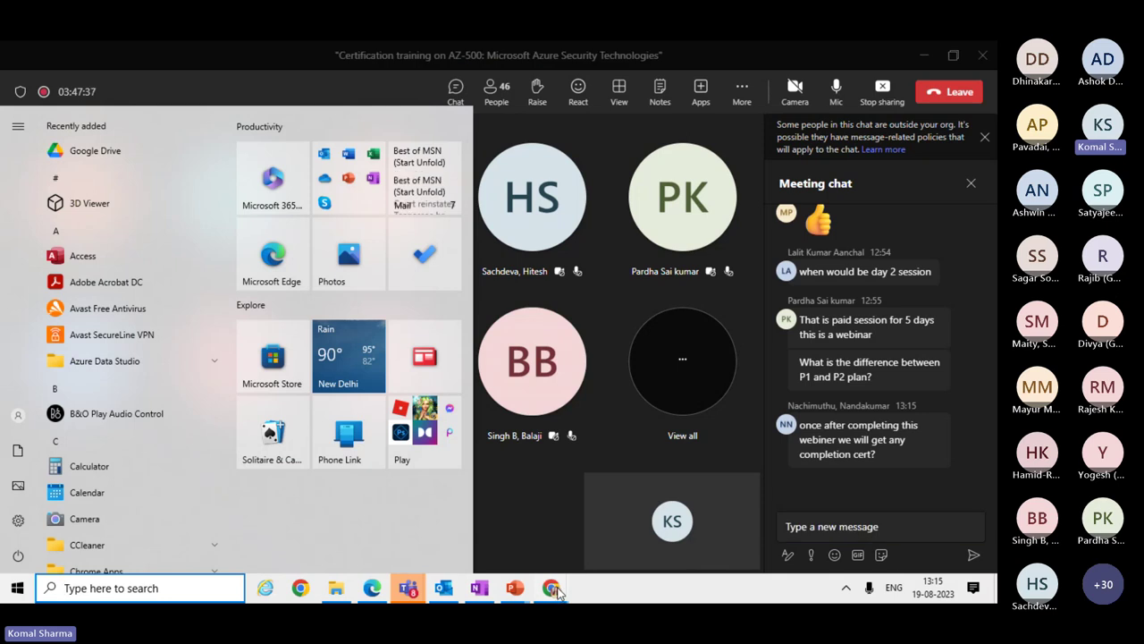
- In Chrome, search Google for 'azure ad p1 vs p2' and scan the results
mouse_move(554, 590)
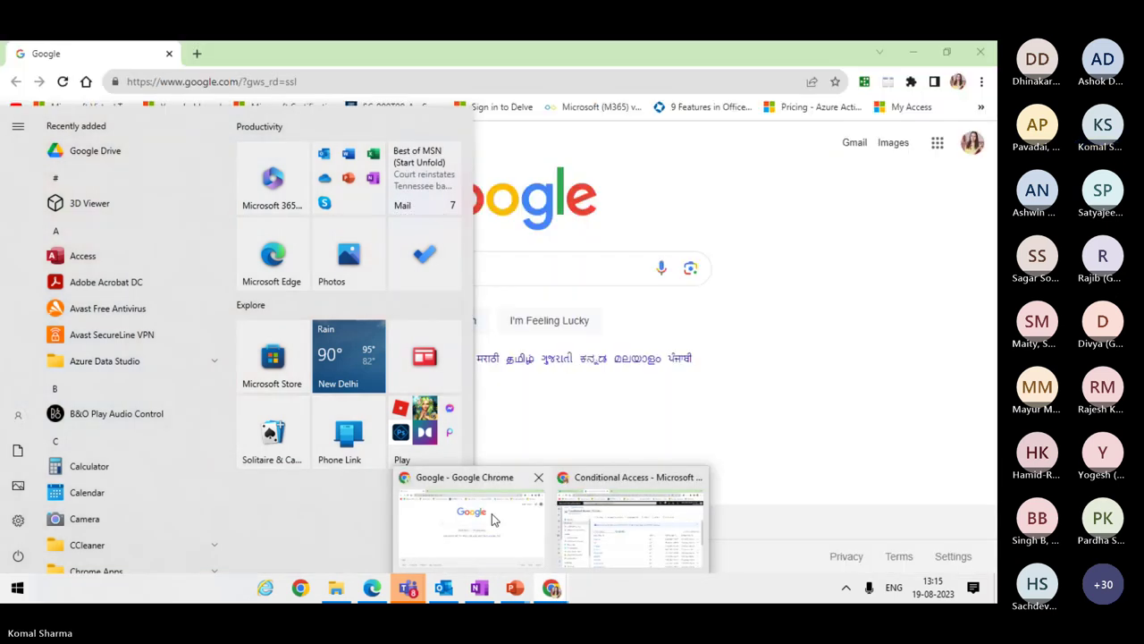
left_click(494, 517)
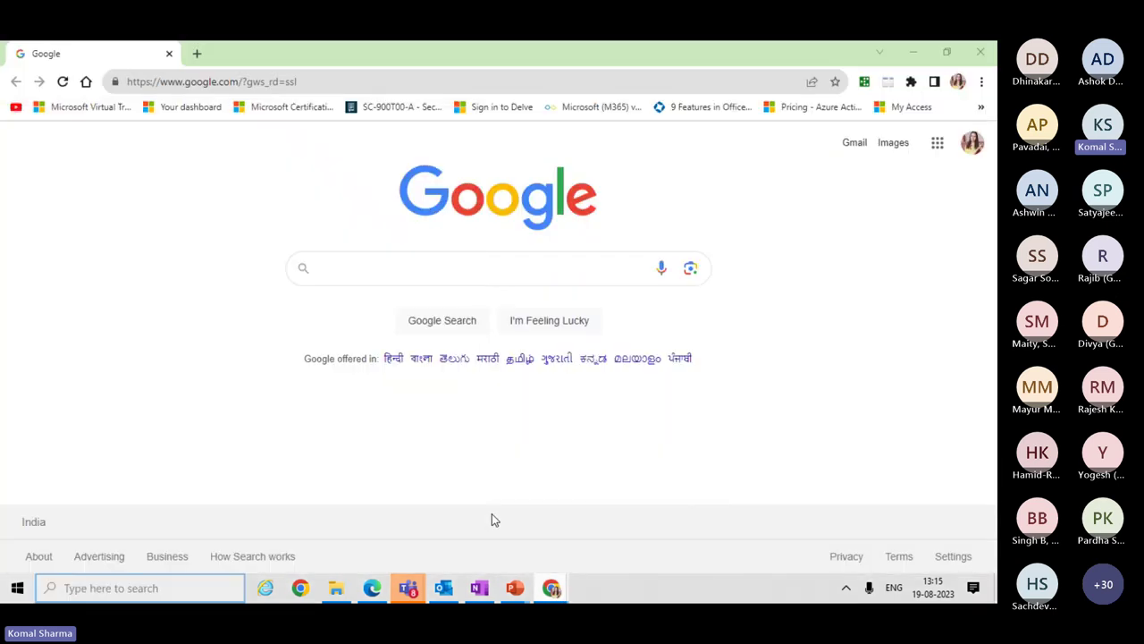
left_click(419, 83)
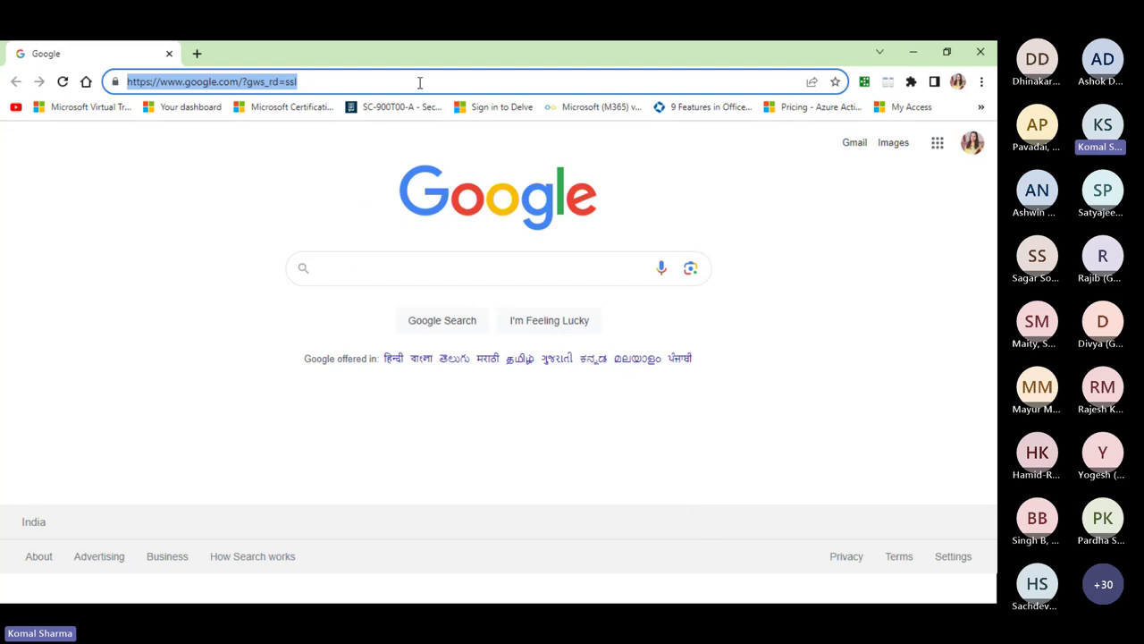
type("azure ad")
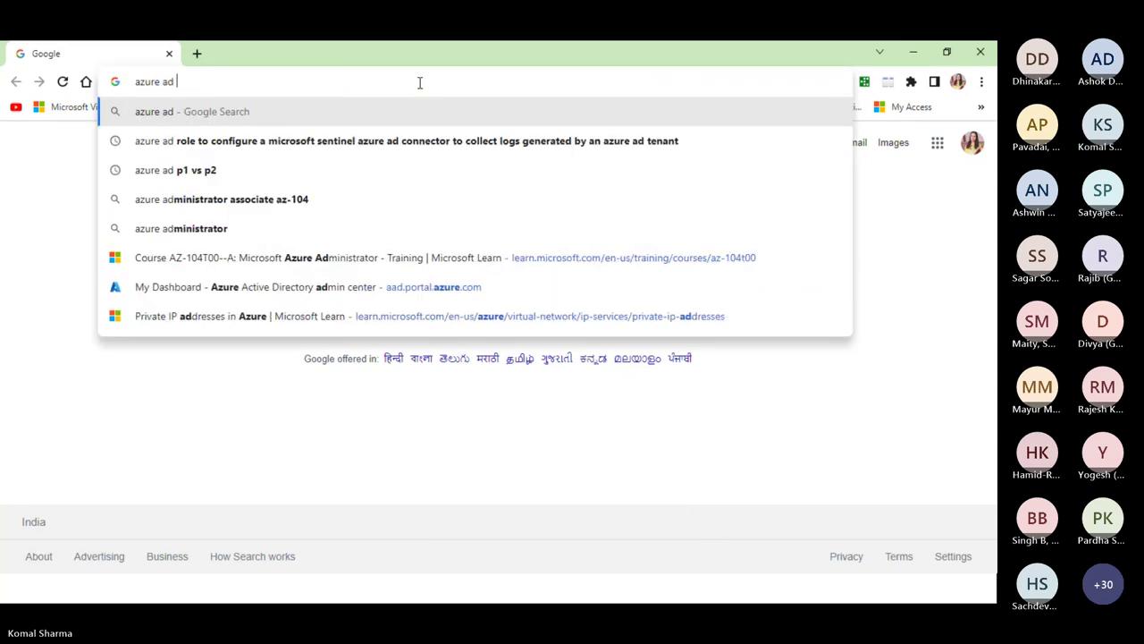
left_click(280, 179)
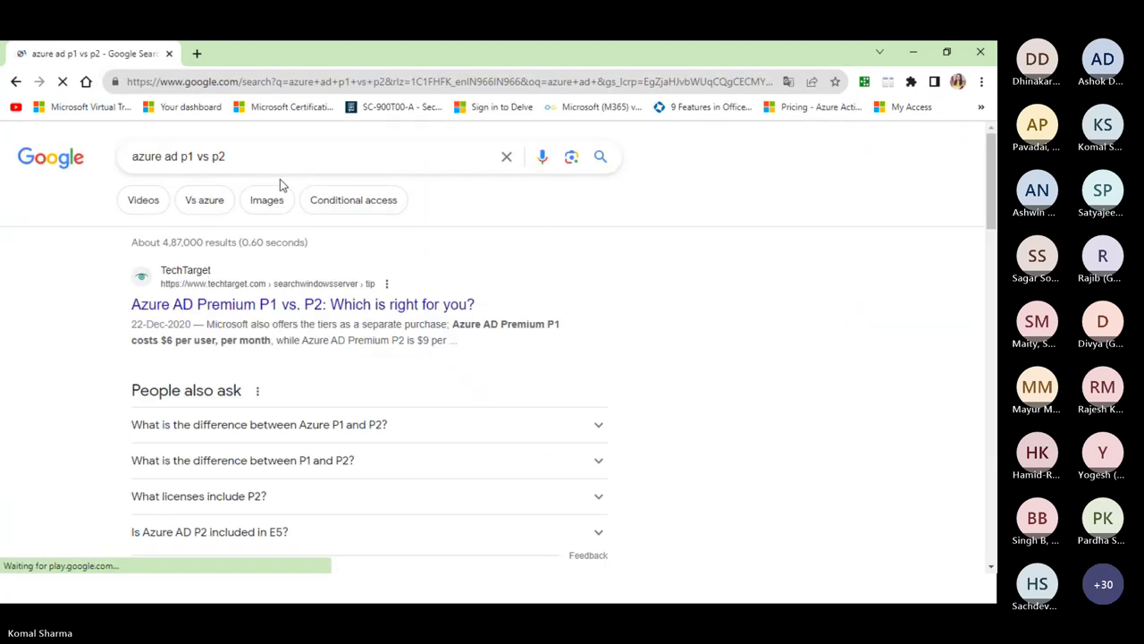
scroll(501, 348, "down", 10)
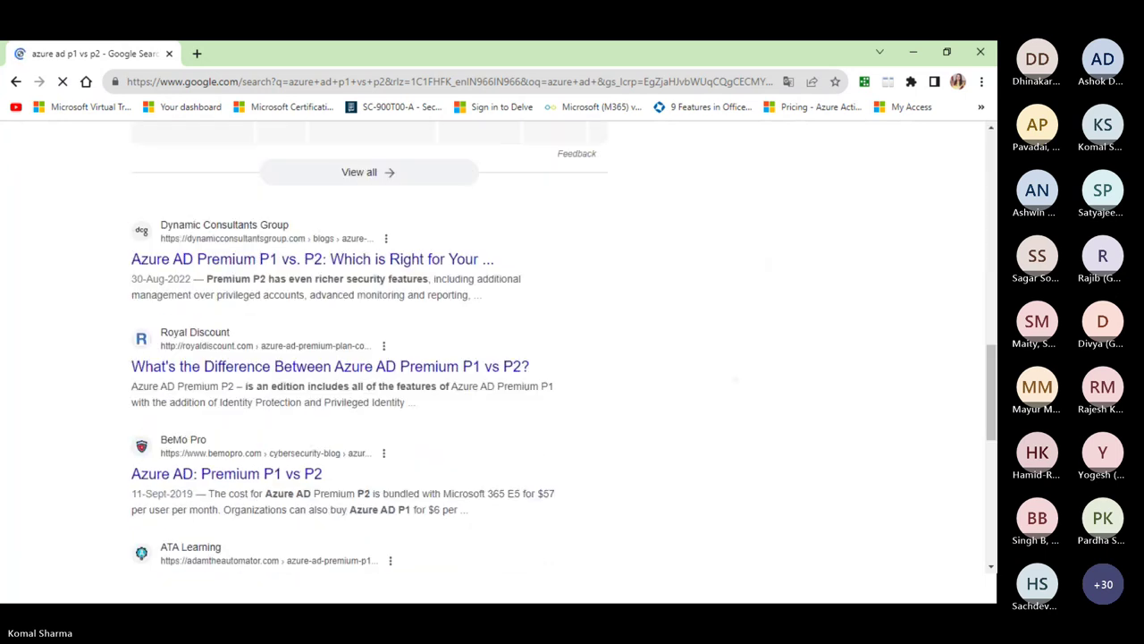
scroll(501, 349, "up", 1)
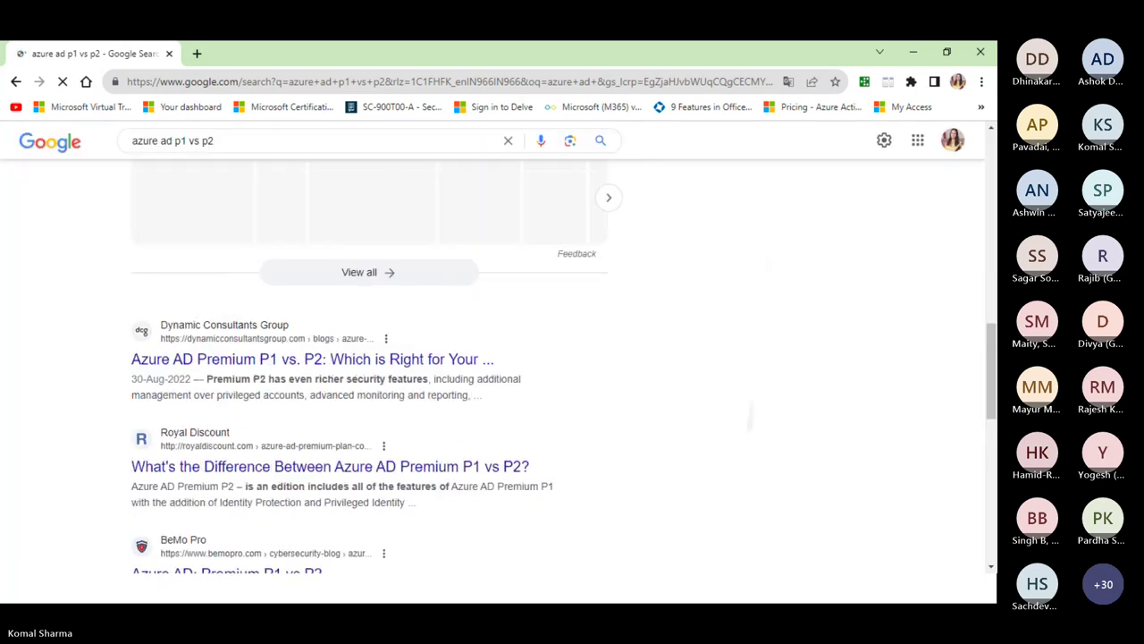
scroll(370, 367, "up", 3)
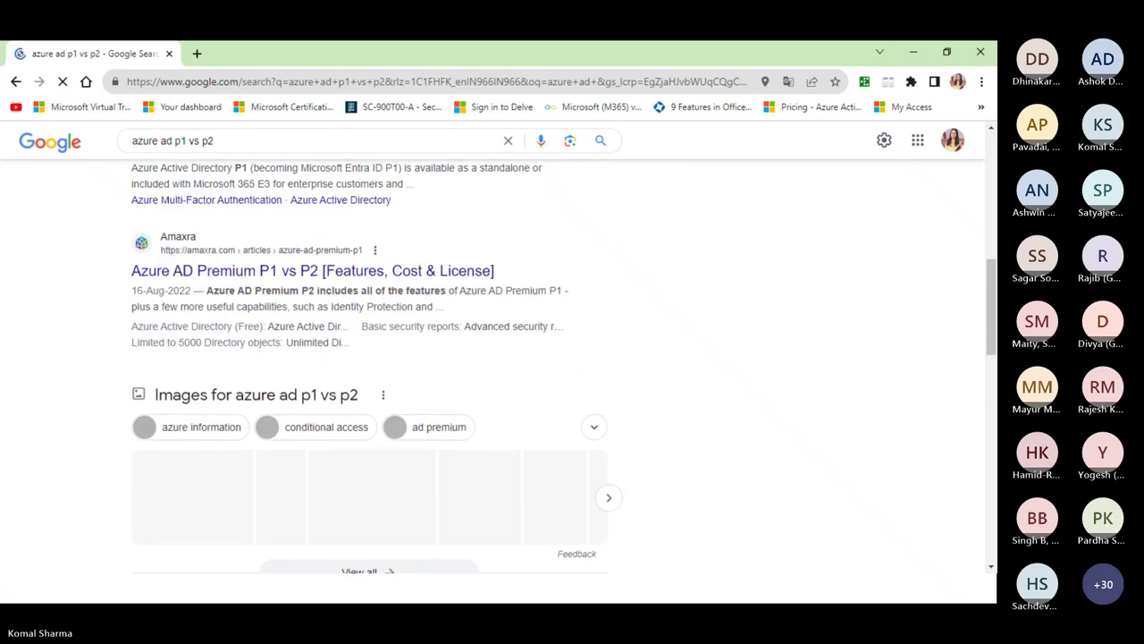
scroll(766, 505, "up", 2)
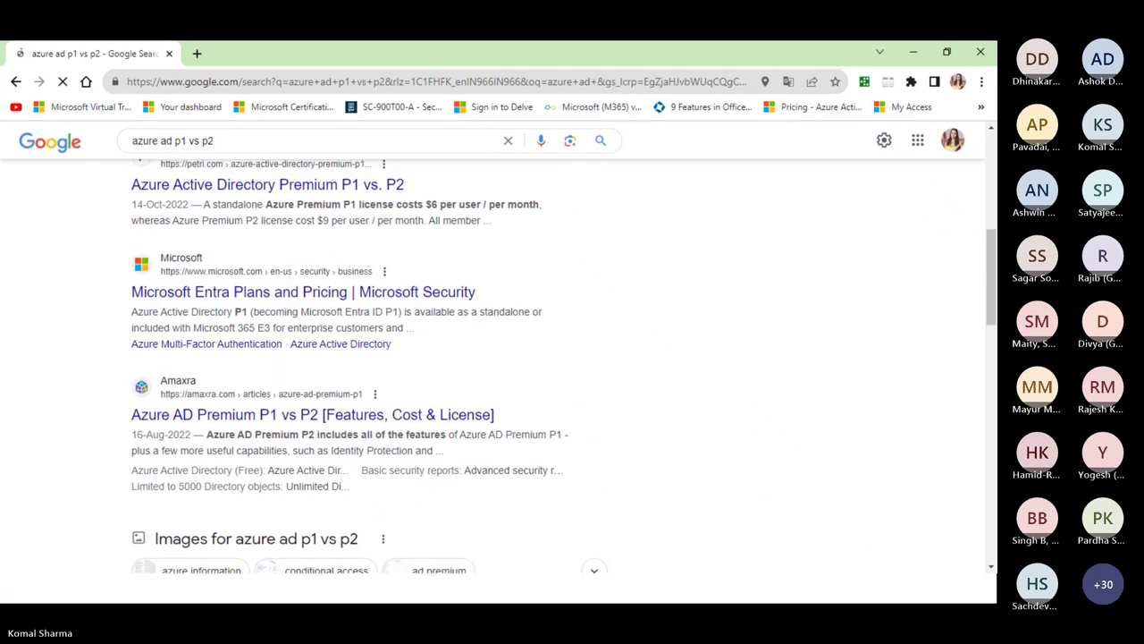
scroll(766, 505, "up", 5)
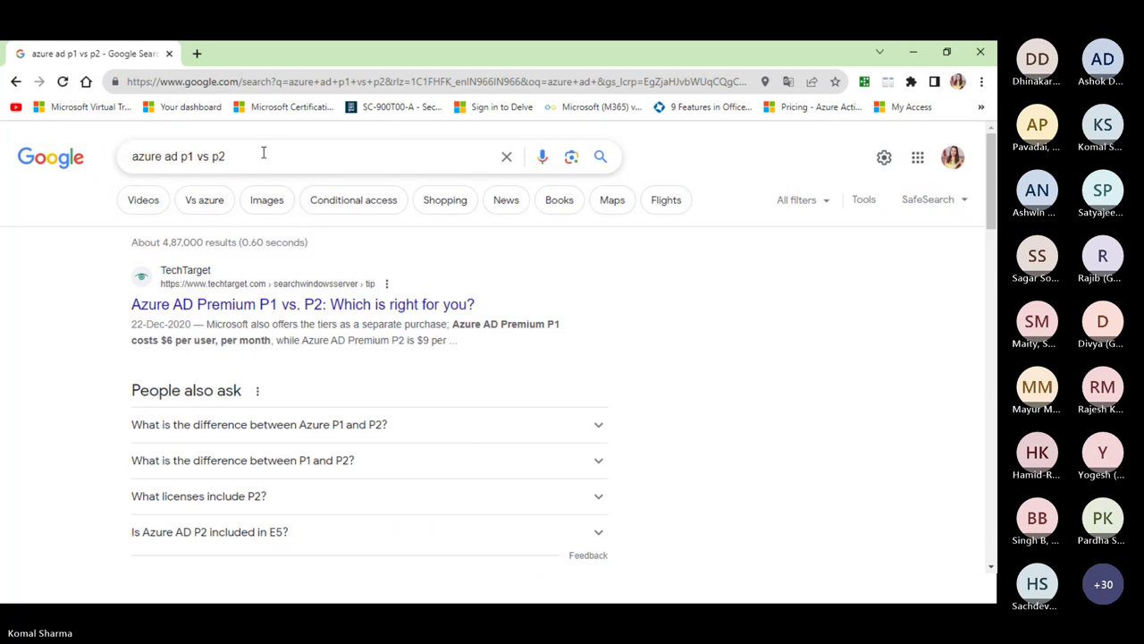
- Refine the search to 'azure ad p1 vs p2 license microsoft' and review the results
left_click(262, 153)
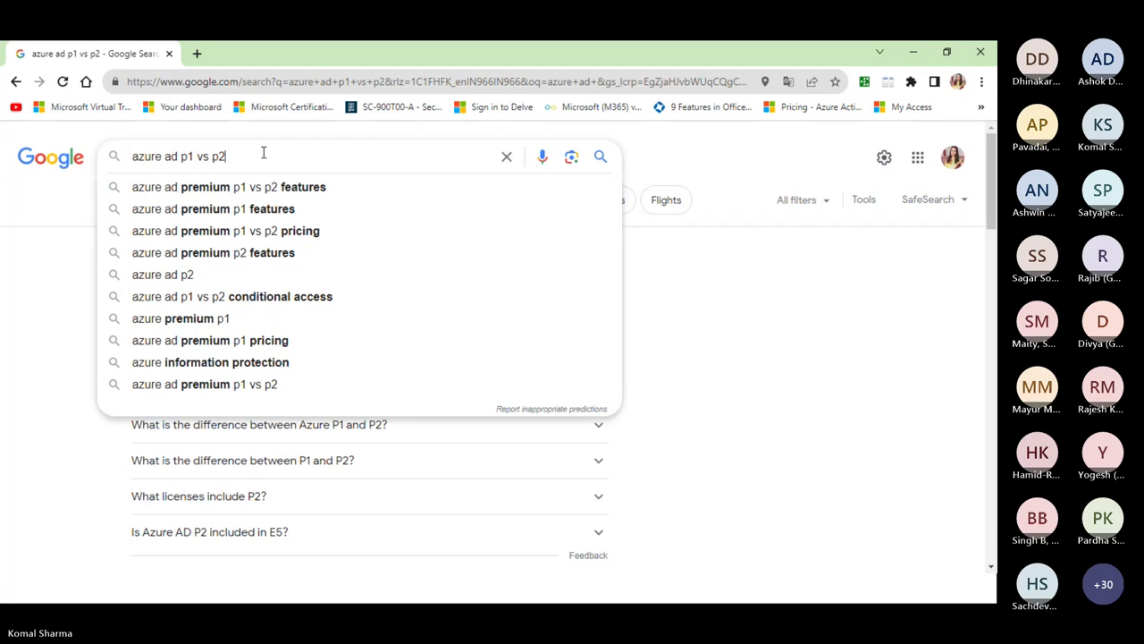
left_click(735, 273)
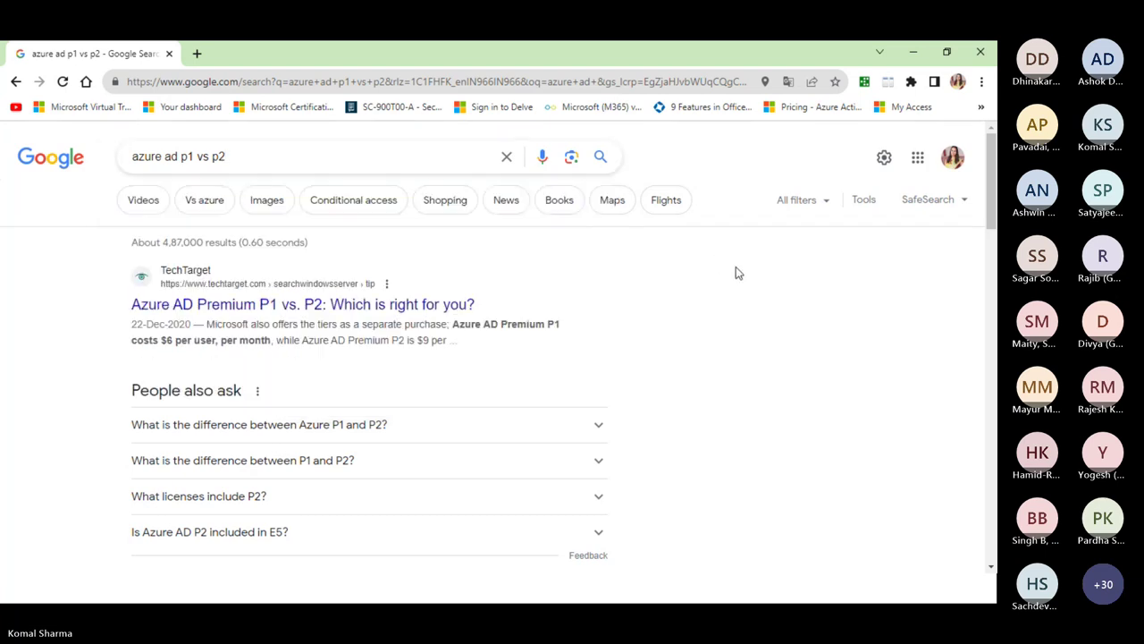
scroll(736, 273, "down", 4)
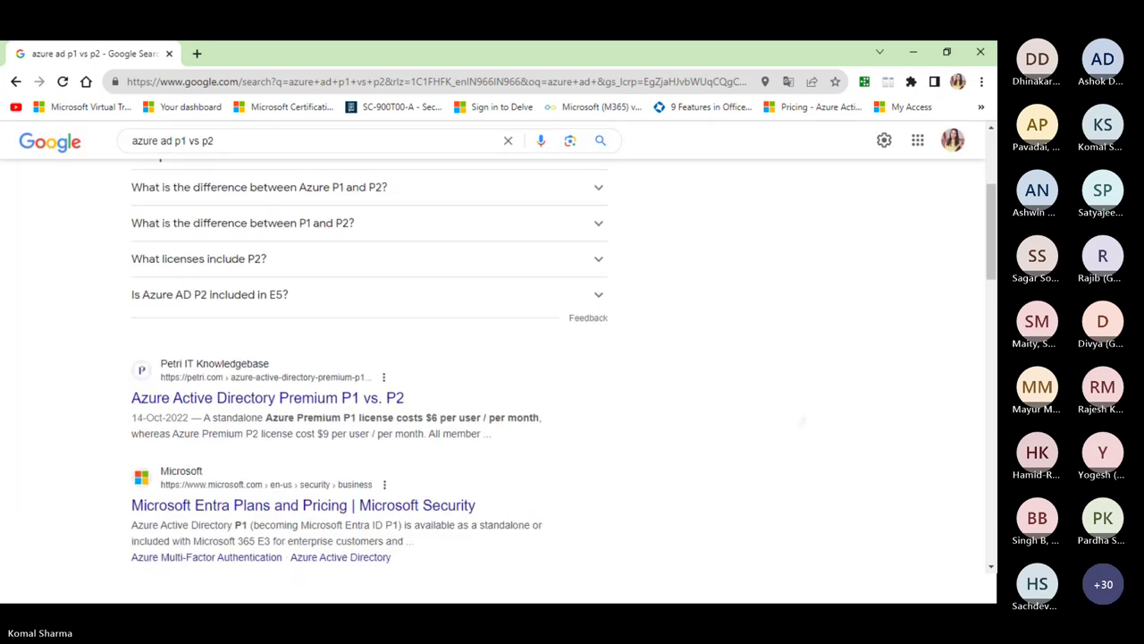
scroll(563, 366, "down", 4)
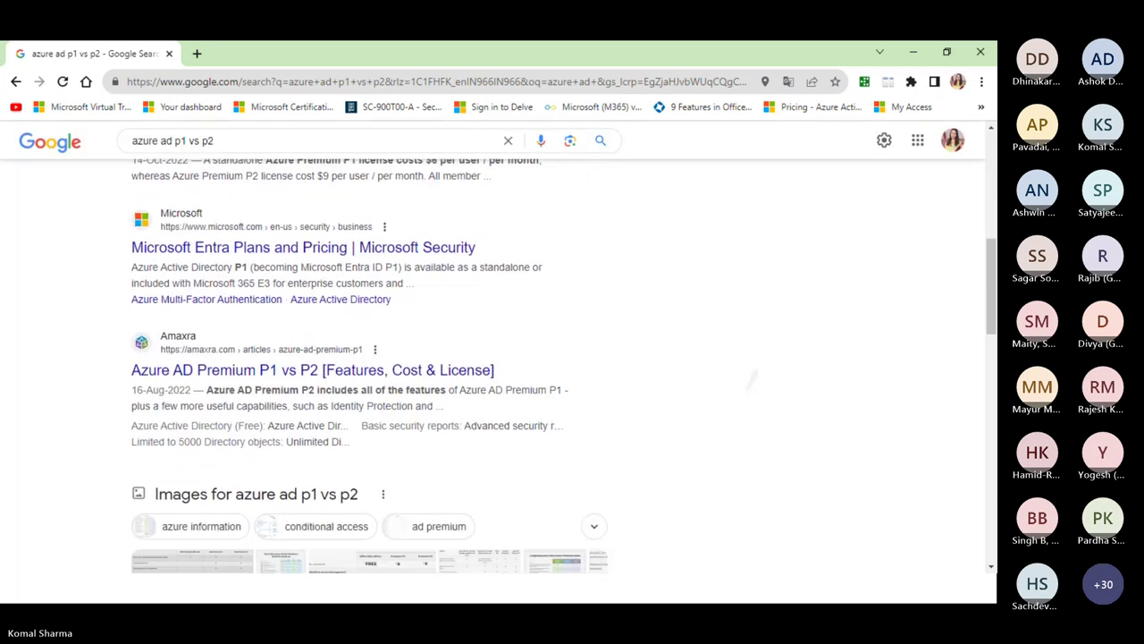
scroll(827, 308, "down", 2)
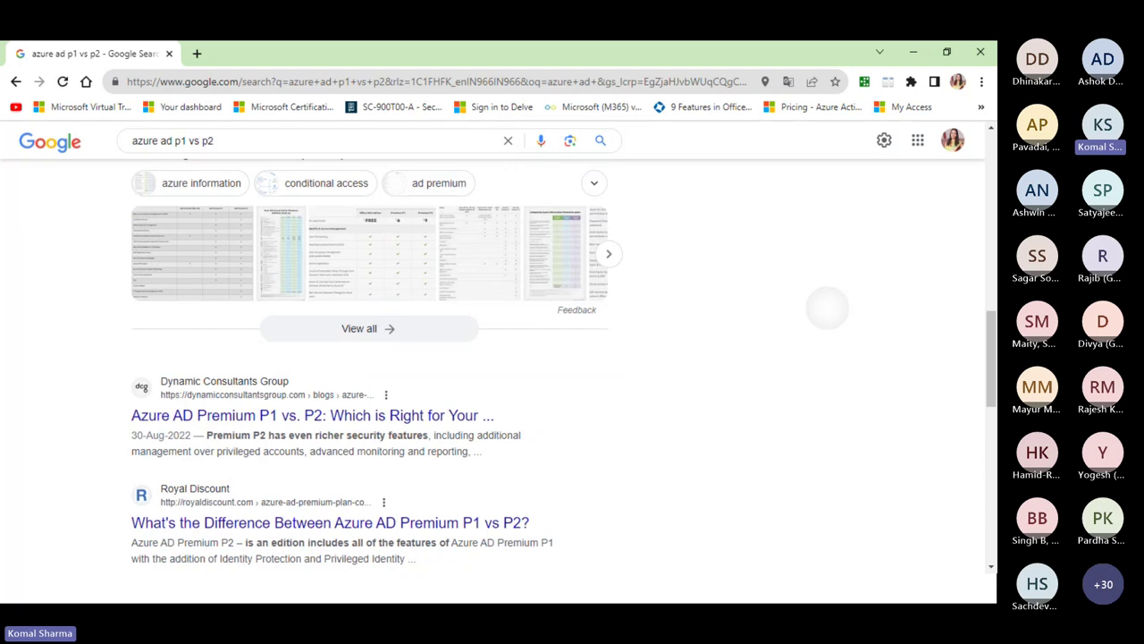
scroll(827, 308, "down", 8)
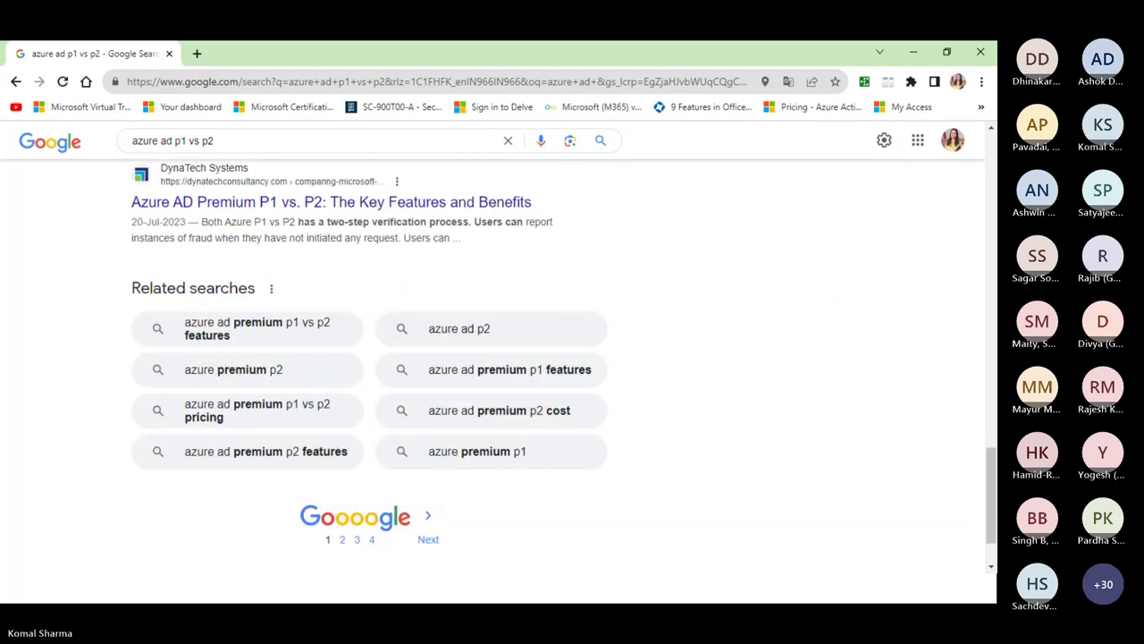
scroll(492, 357, "up", 15)
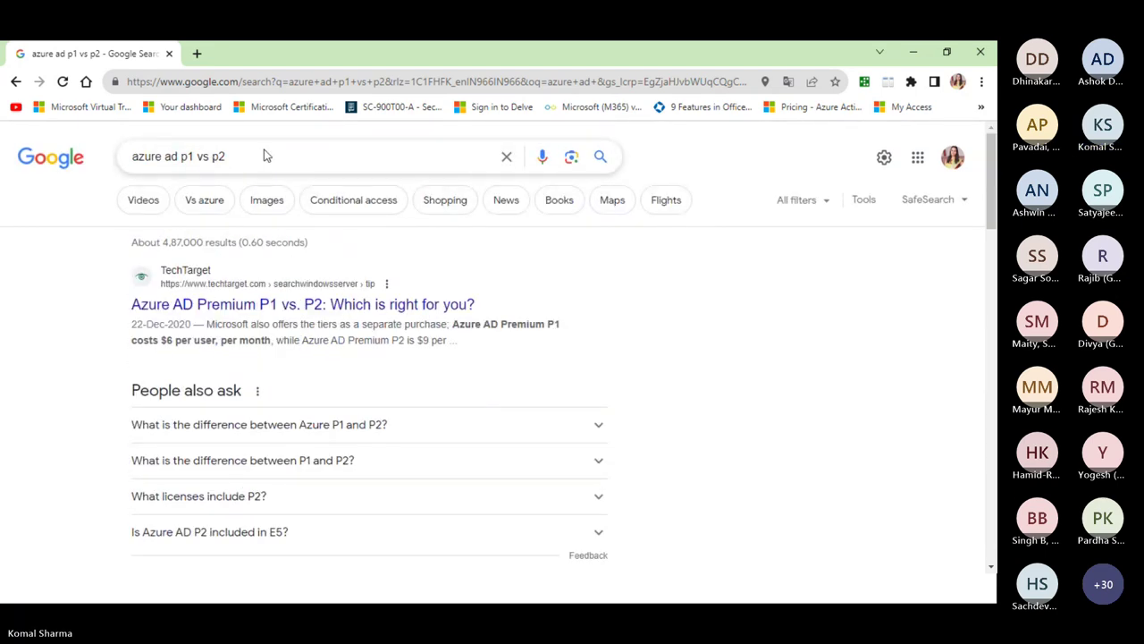
left_click(254, 150)
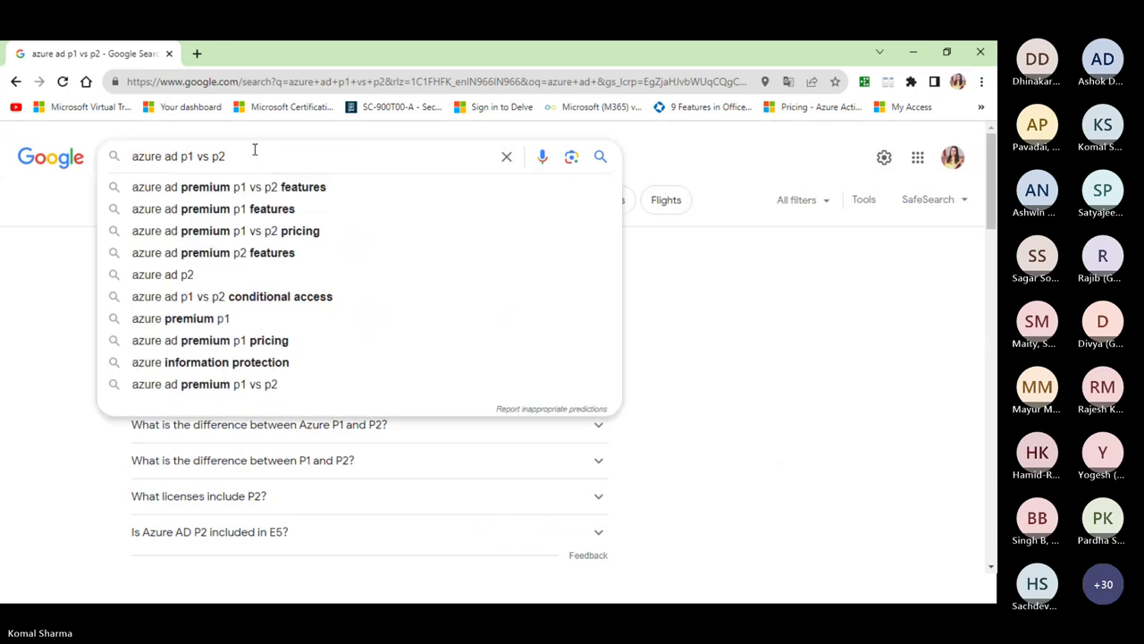
type("licens")
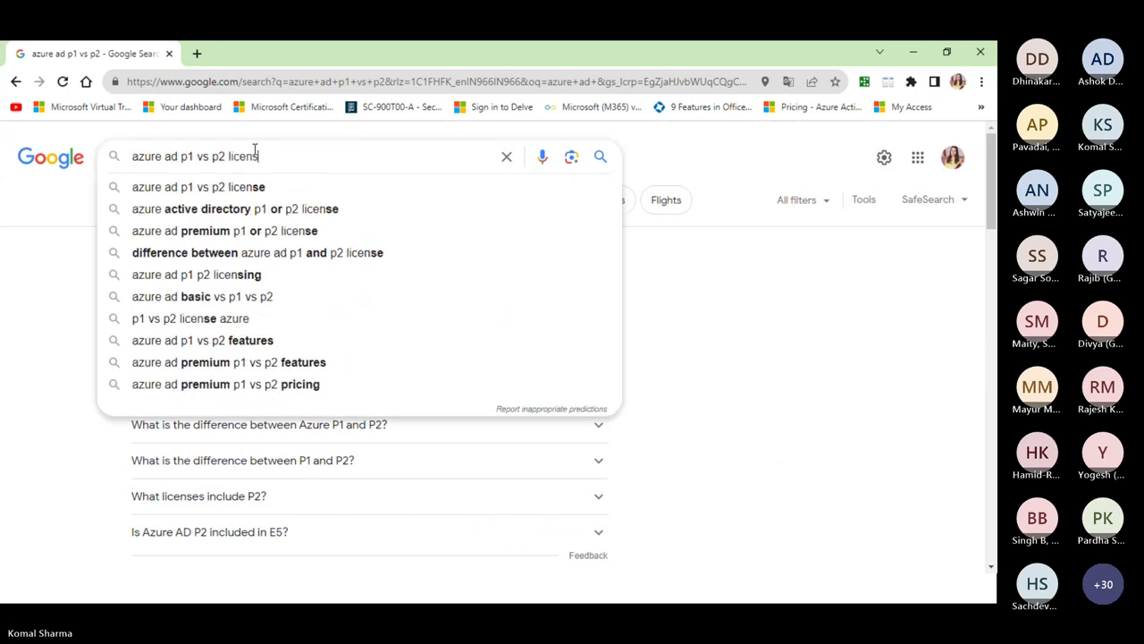
type("e mi")
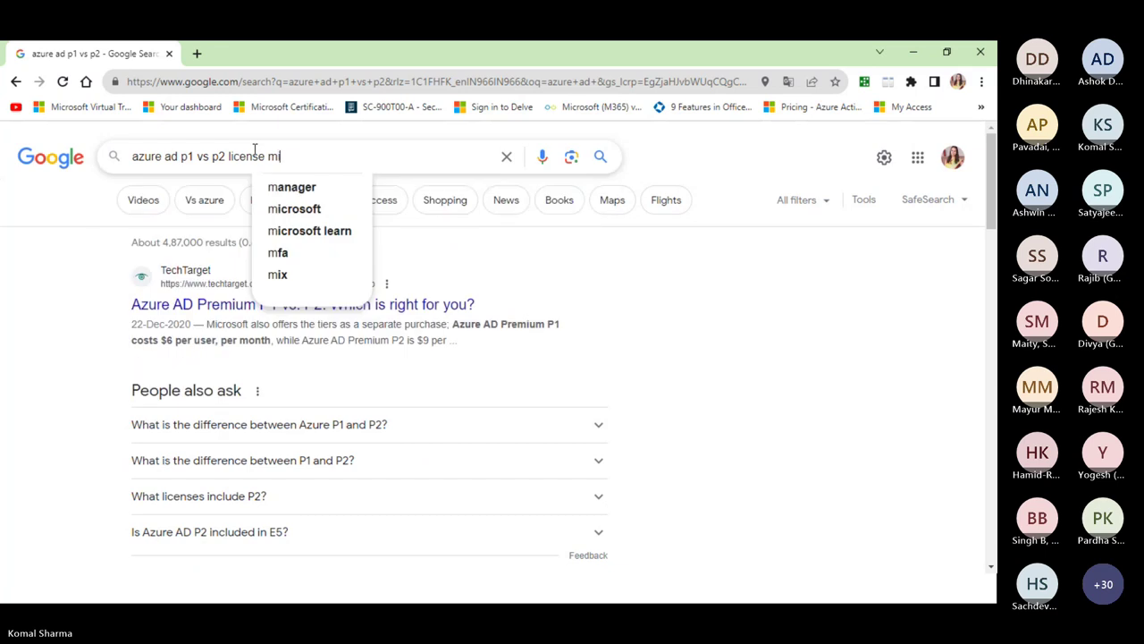
type("cri")
key("BackSpace")
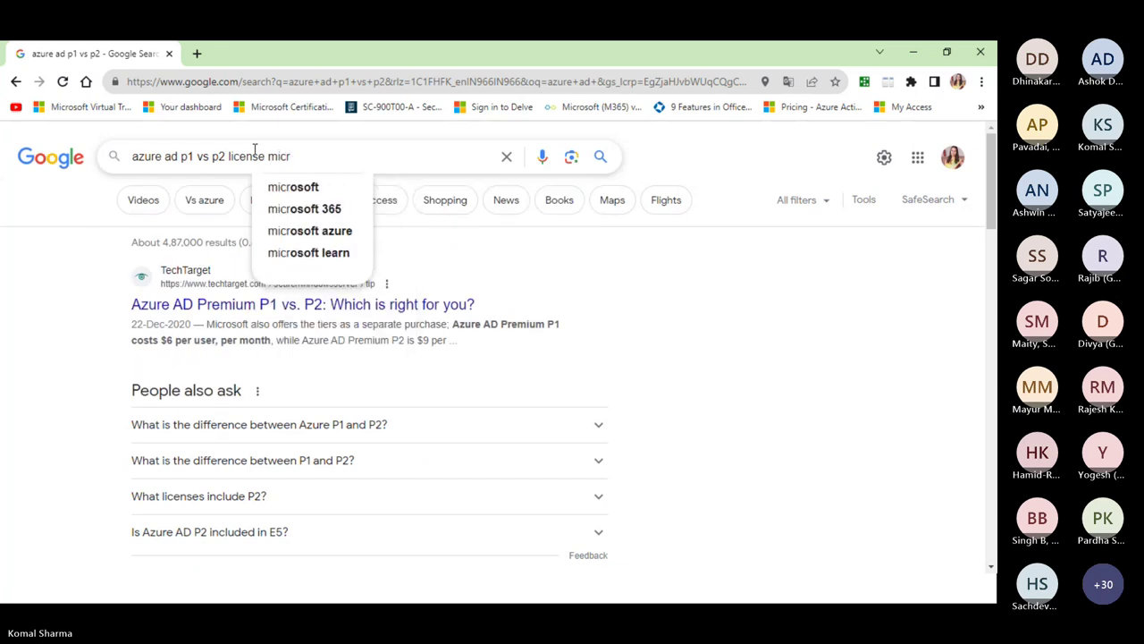
type("osoft")
key("Return")
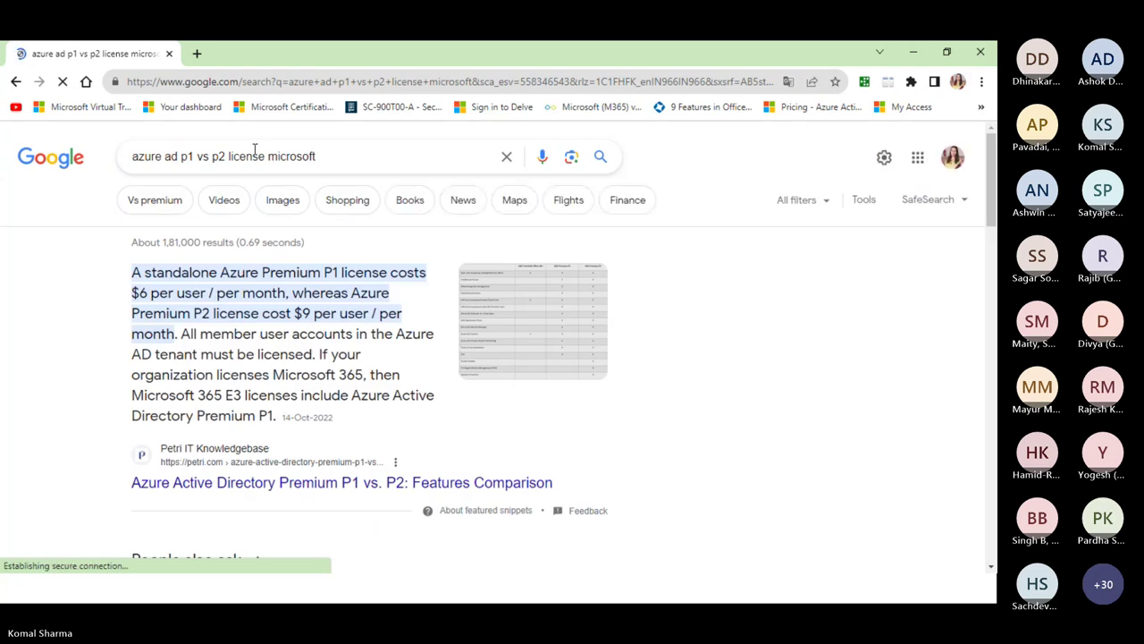
scroll(357, 357, "down", 6)
scroll(500, 358, "down", 1)
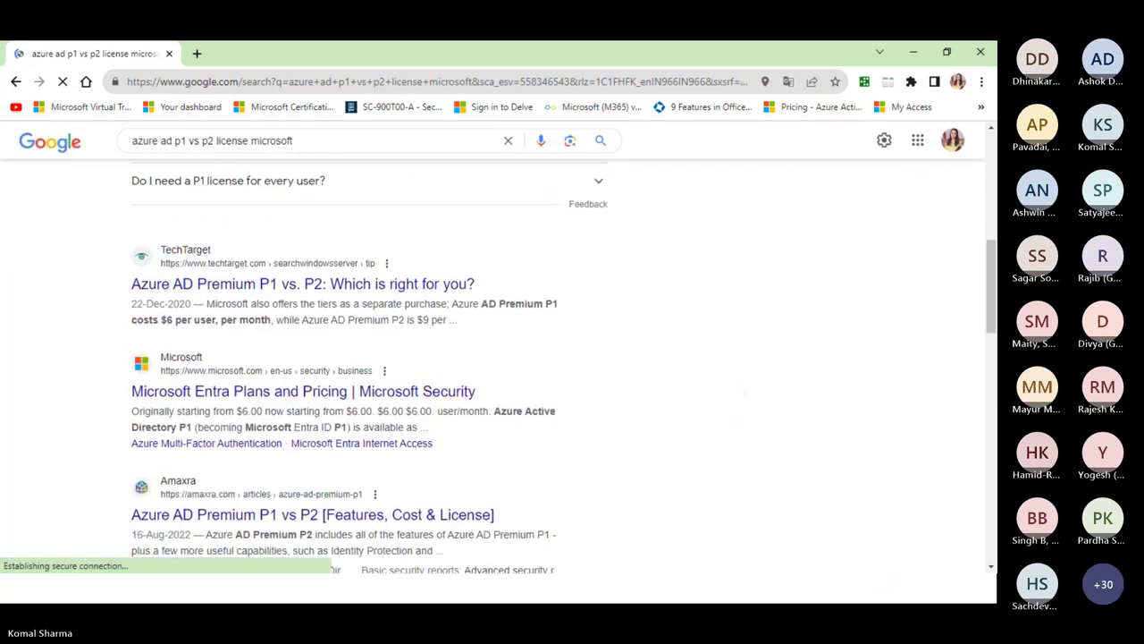
scroll(219, 339, "down", 1)
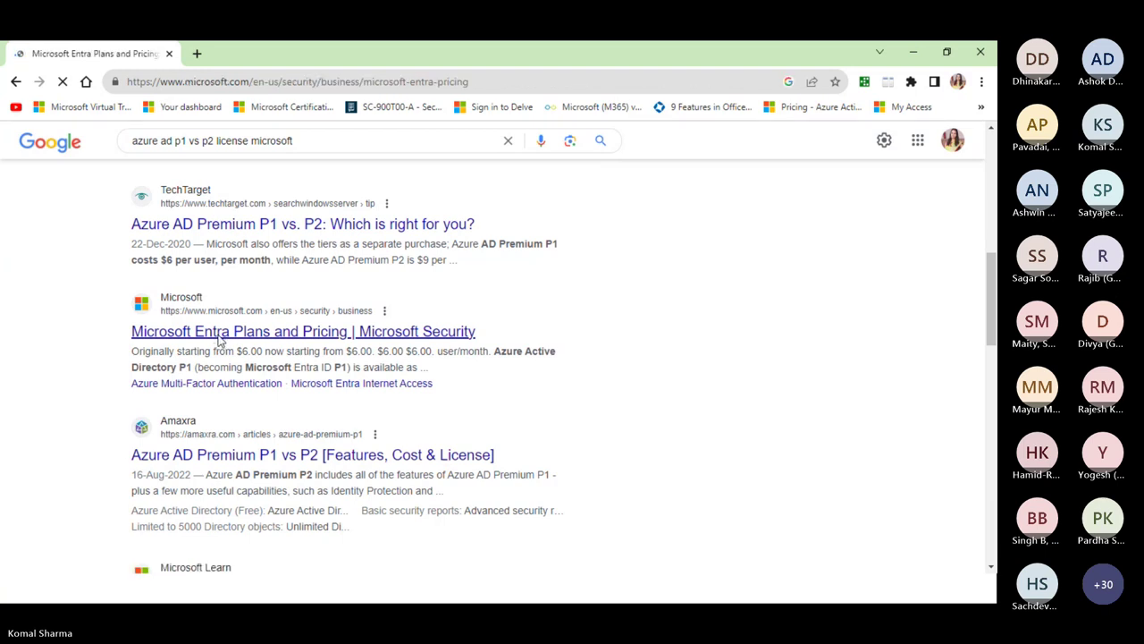
- Scroll the Microsoft Entra pricing page to show the plan feature comparison table
scroll(219, 339, "down", 1)
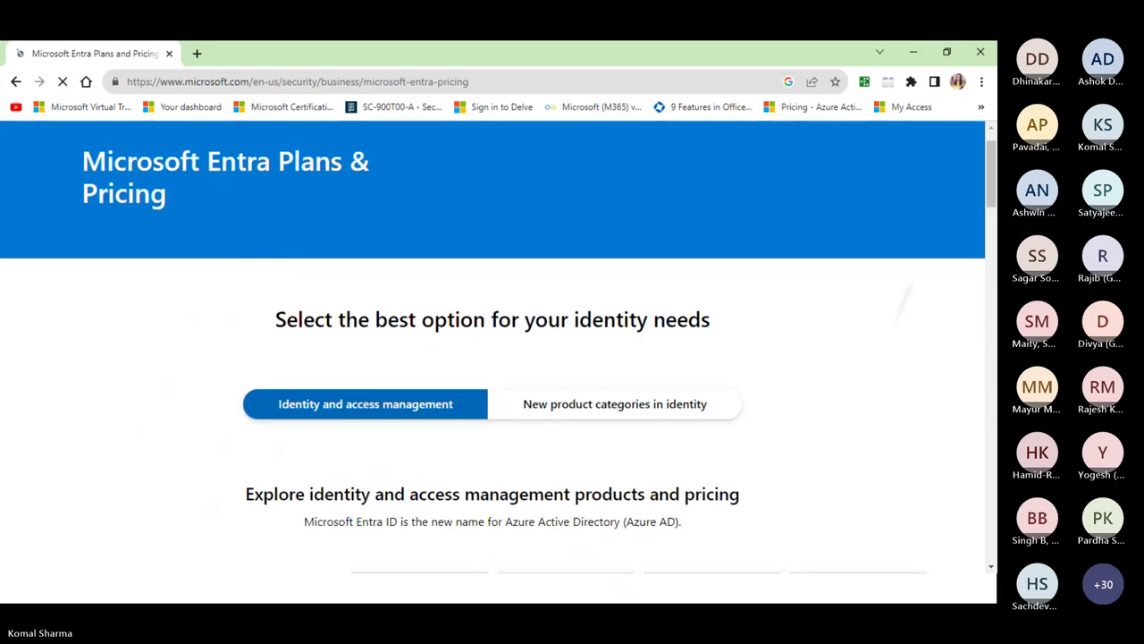
scroll(499, 349, "down", 3)
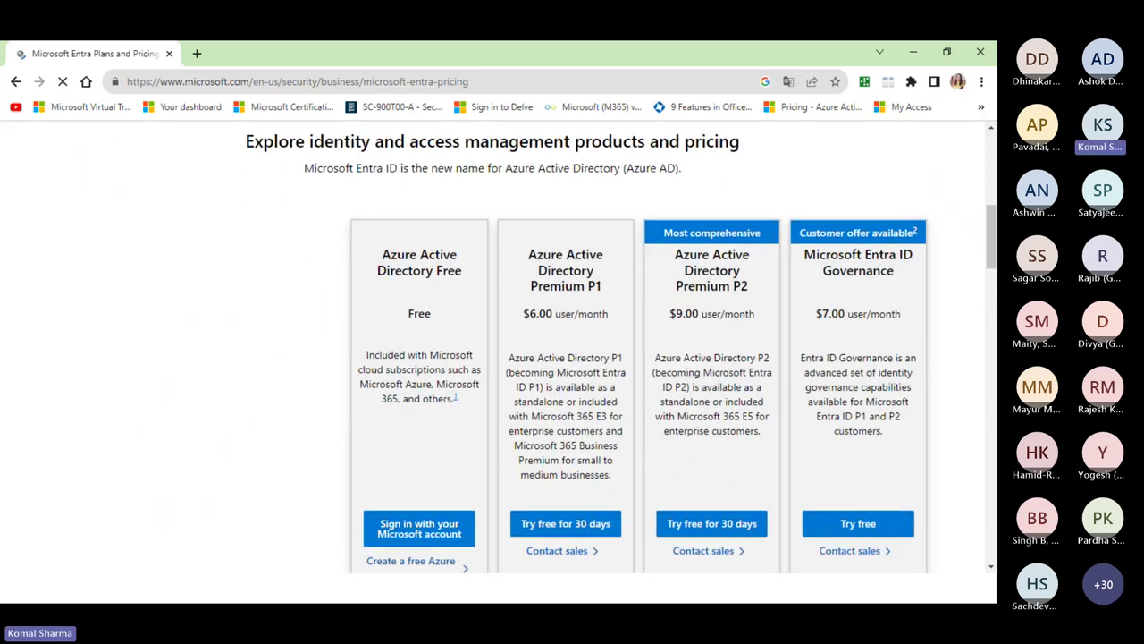
scroll(742, 248, "down", 1)
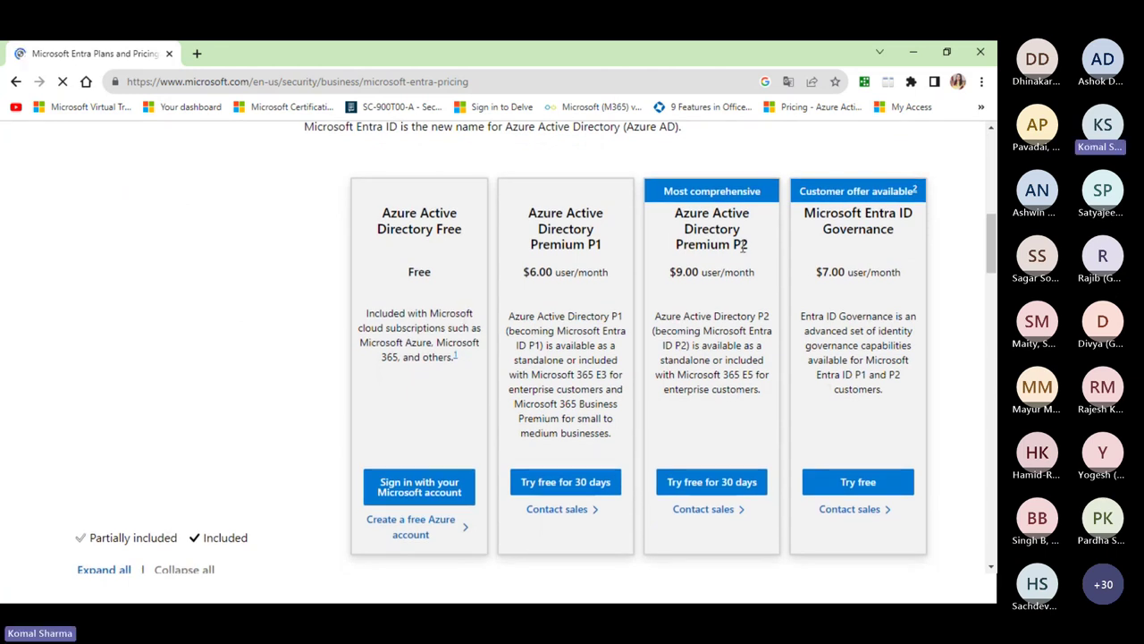
scroll(672, 472, "down", 4)
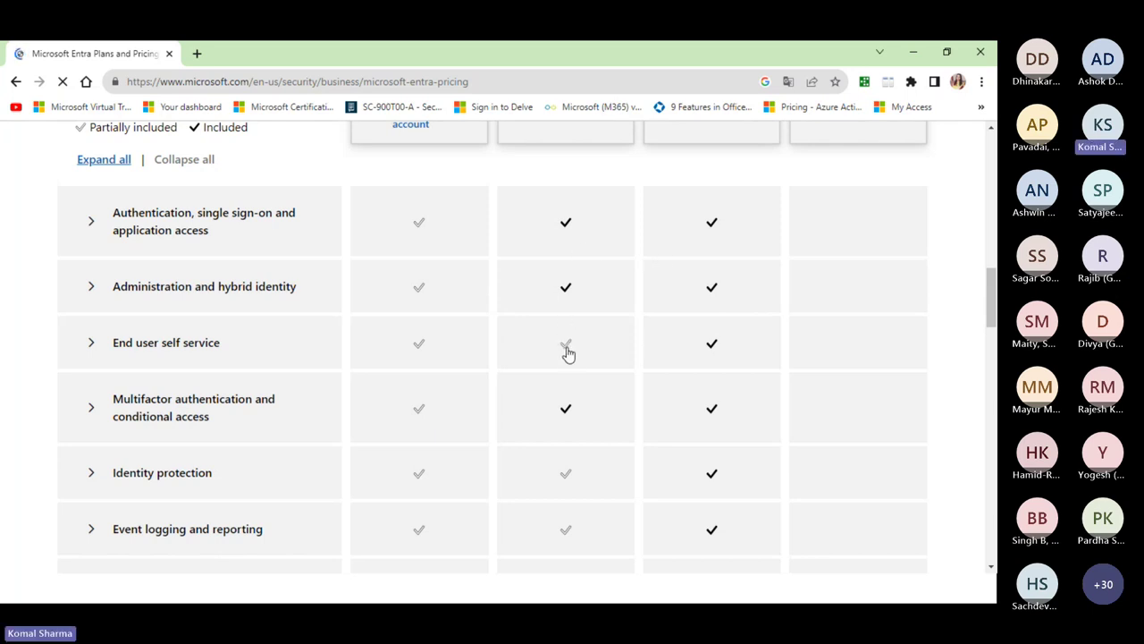
scroll(567, 352, "down", 1)
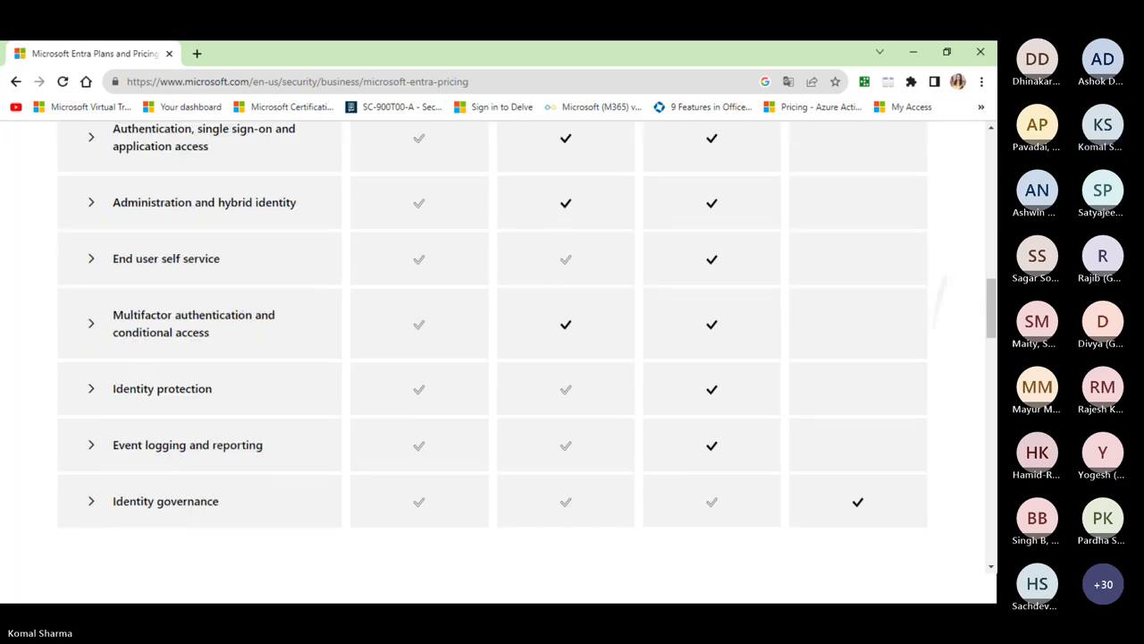
scroll(492, 349, "up", 2)
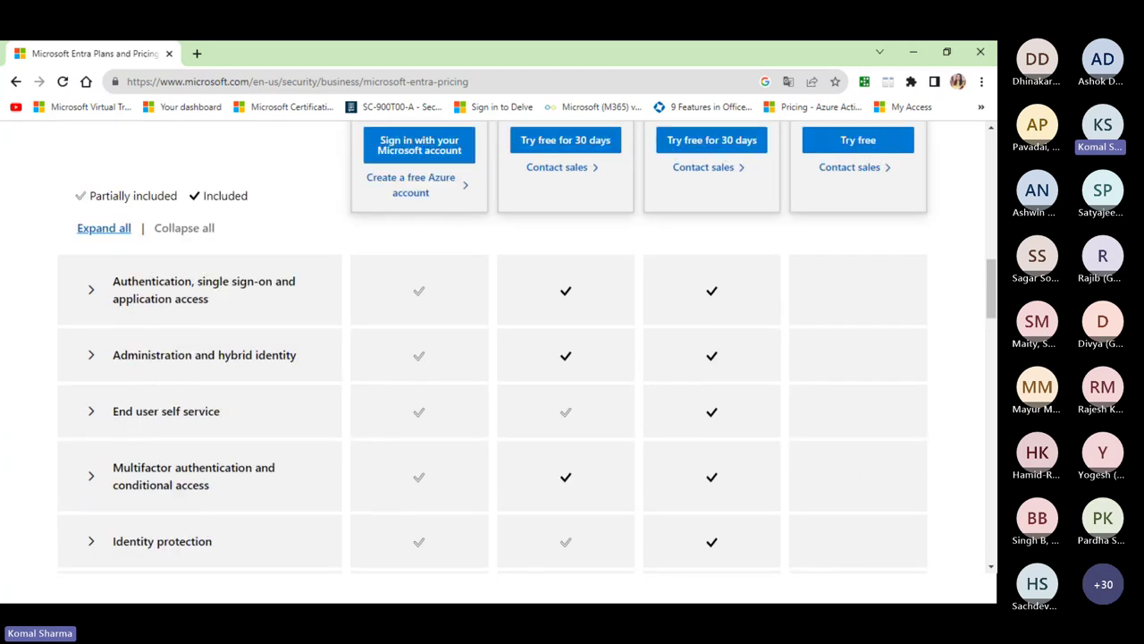
scroll(925, 304, "up", 2)
scroll(925, 304, "down", 2)
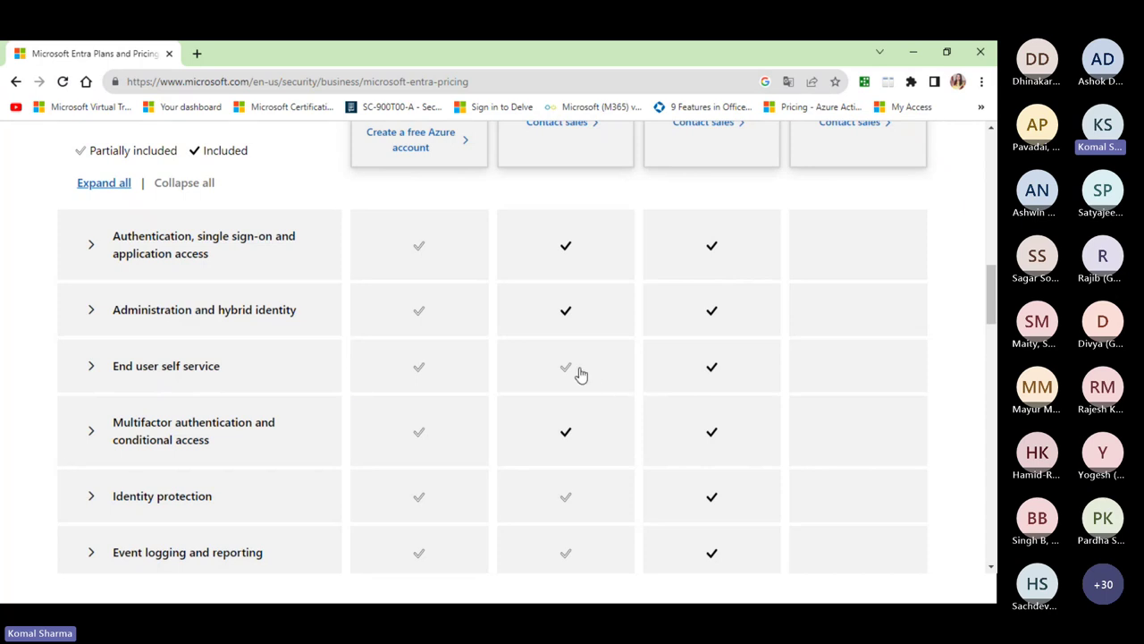
scroll(579, 373, "down", 1)
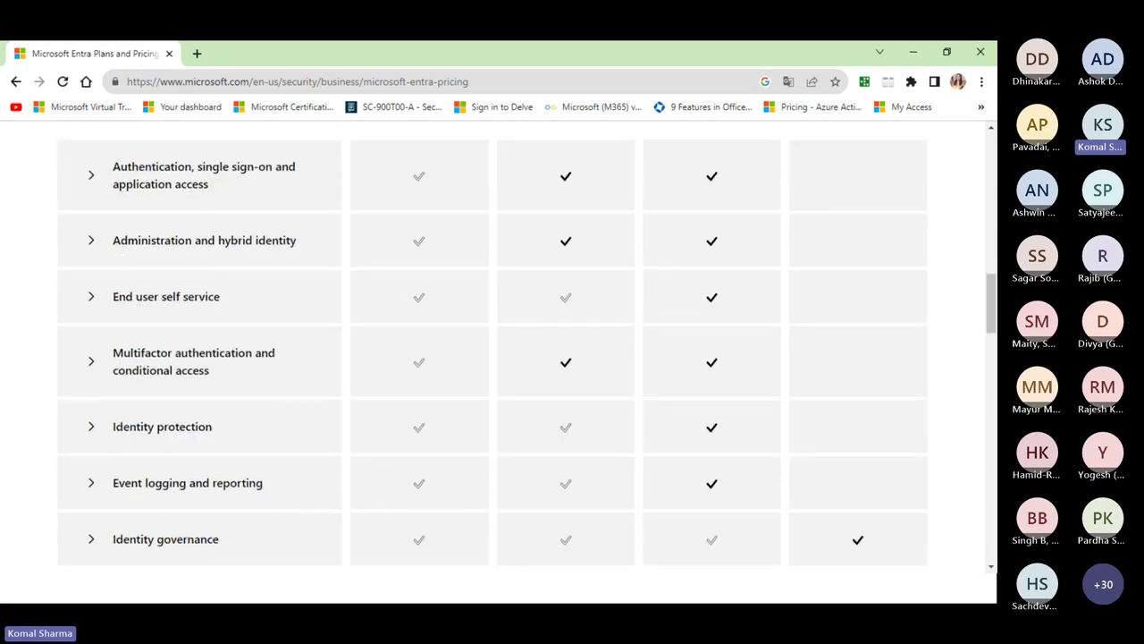
scroll(527, 342, "up", 5)
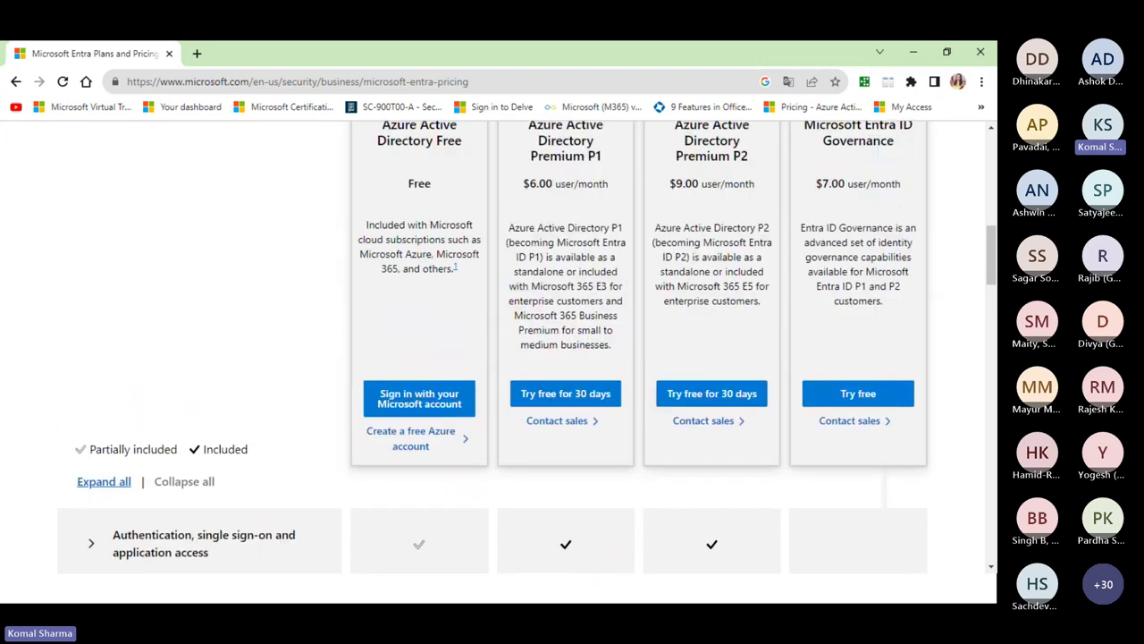
scroll(527, 341, "up", 1)
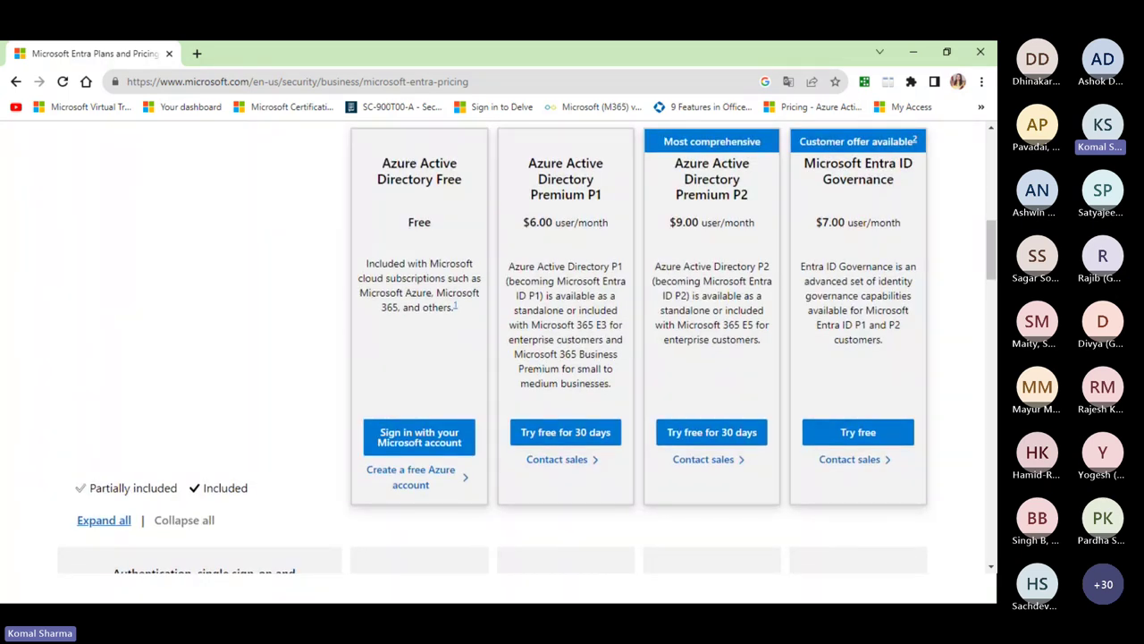
scroll(528, 341, "down", 6)
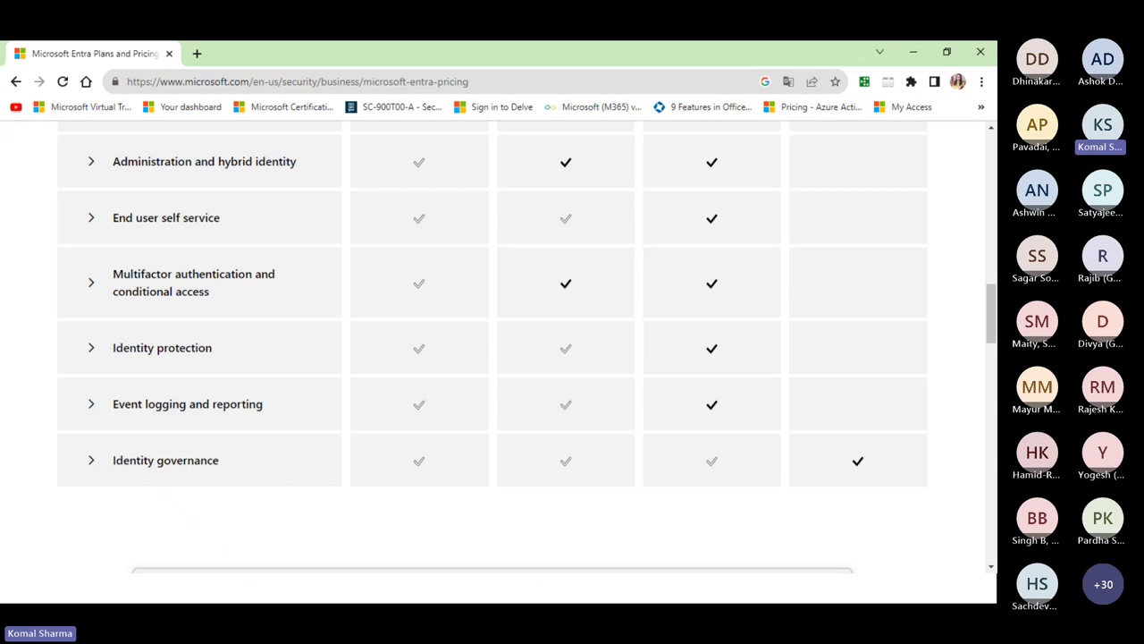
scroll(491, 349, "up", 2)
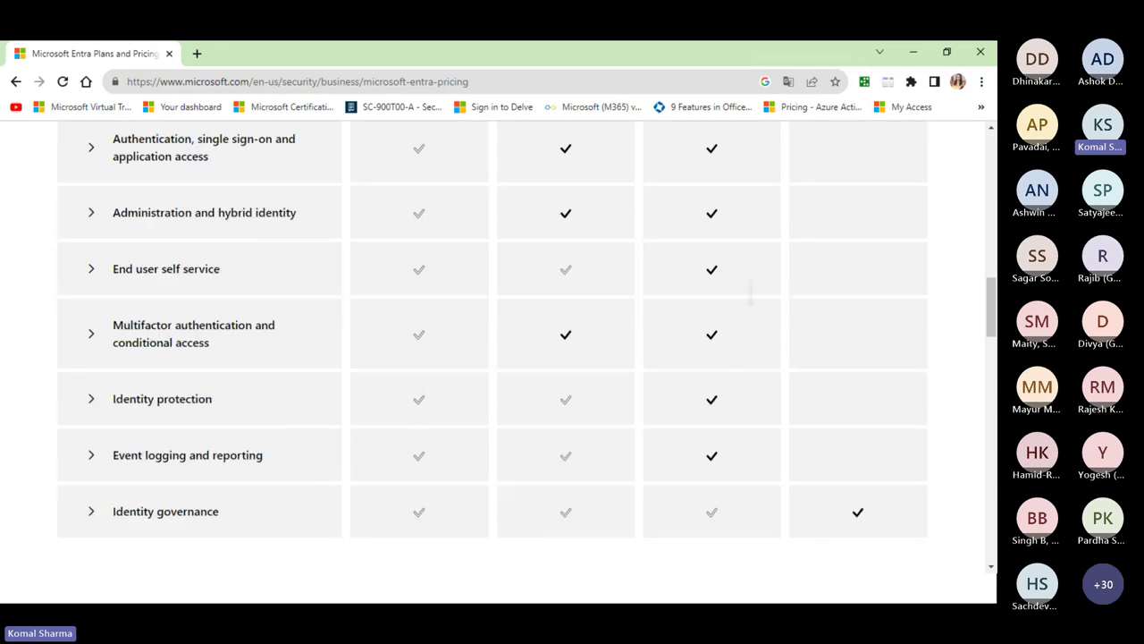
scroll(491, 349, "down", 1)
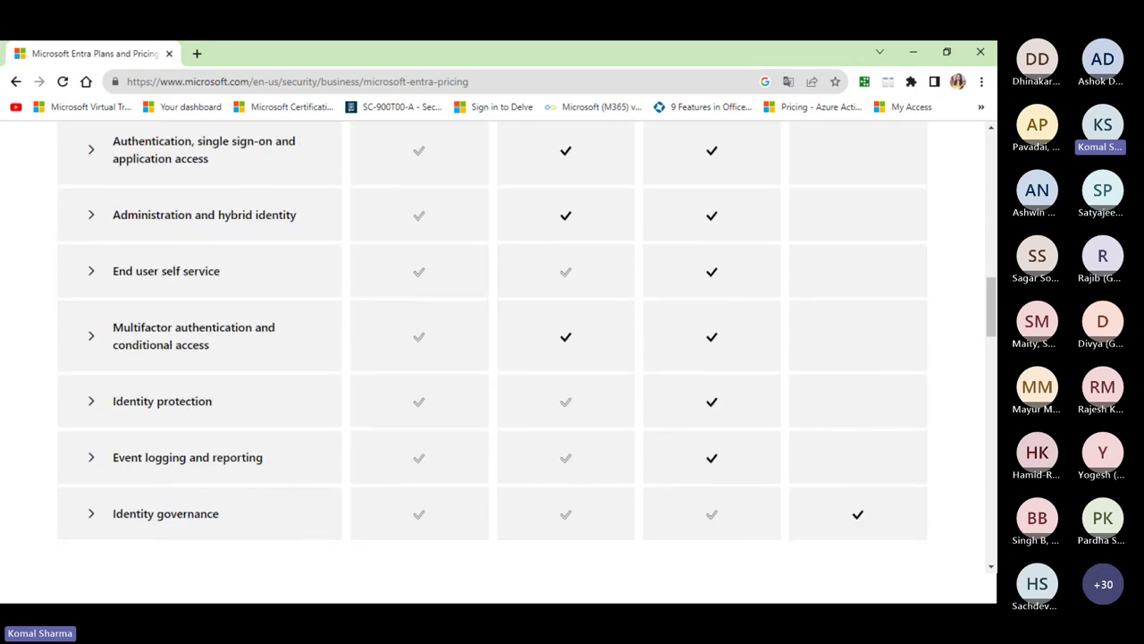
scroll(492, 349, "down", 1)
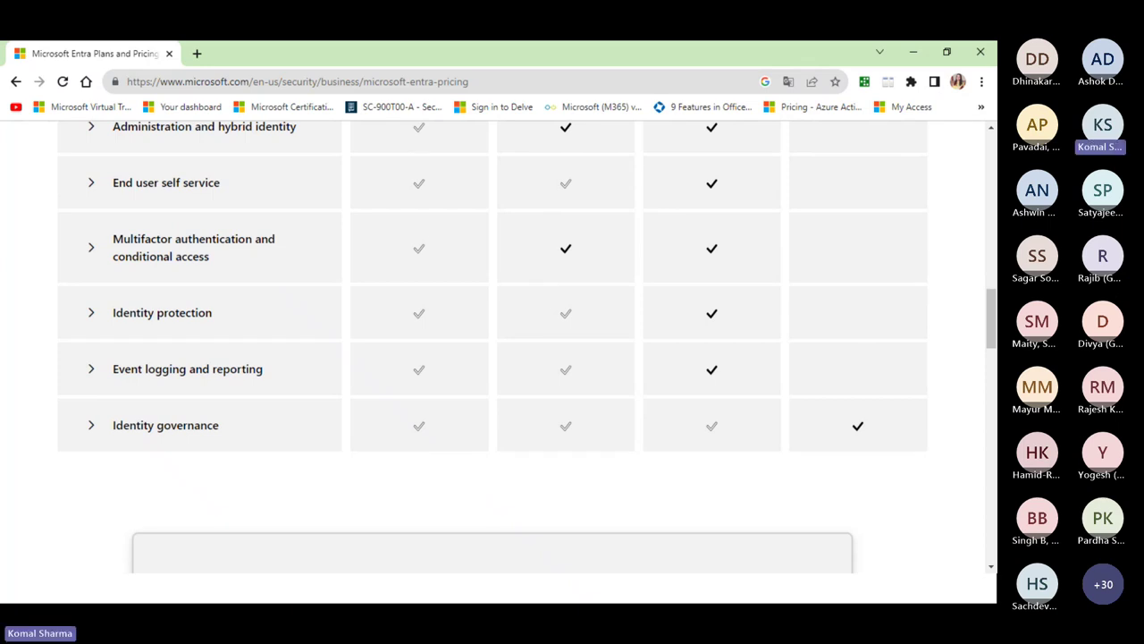
scroll(500, 348, "down", 4)
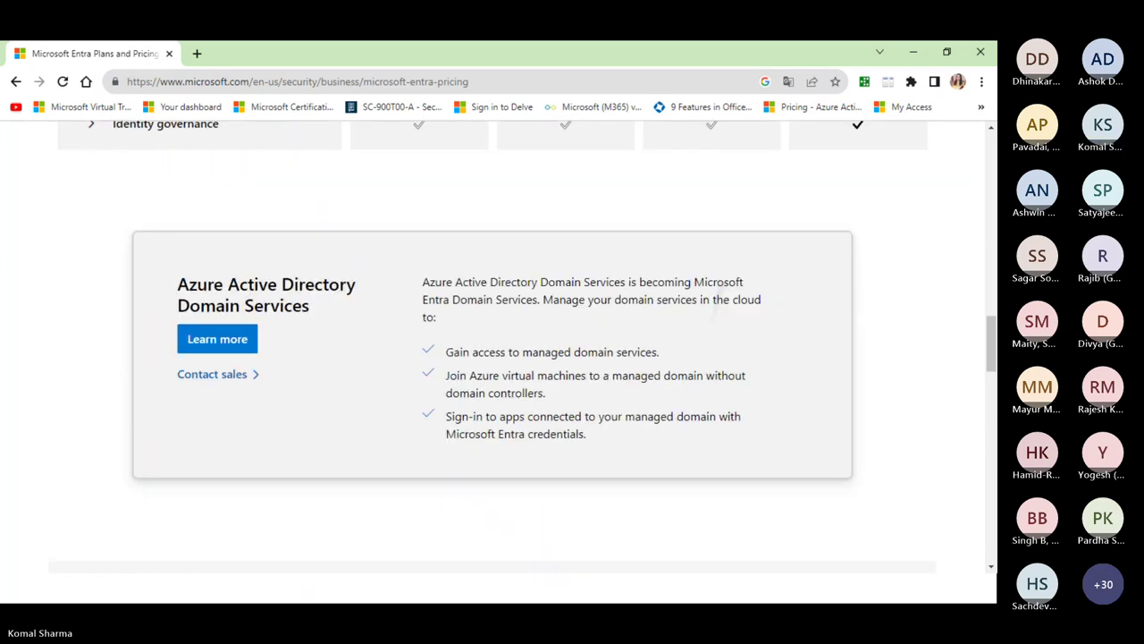
scroll(500, 348, "up", 4)
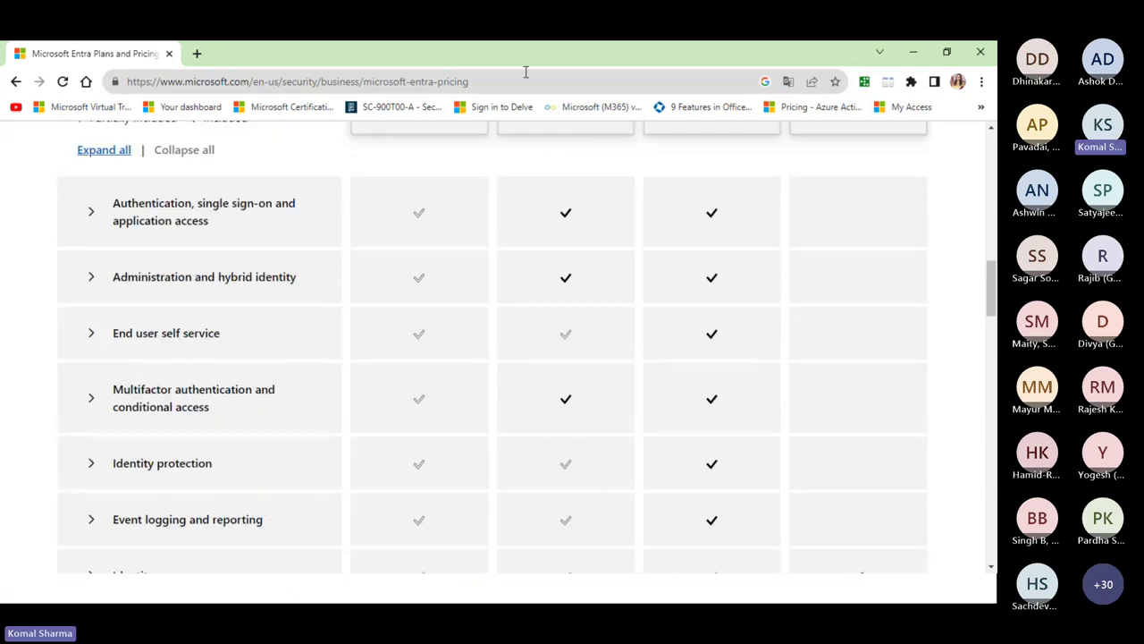
- Copy the Entra pricing page URL from the address bar and switch to the Teams meeting
left_click(534, 82)
key("ctrl+c")
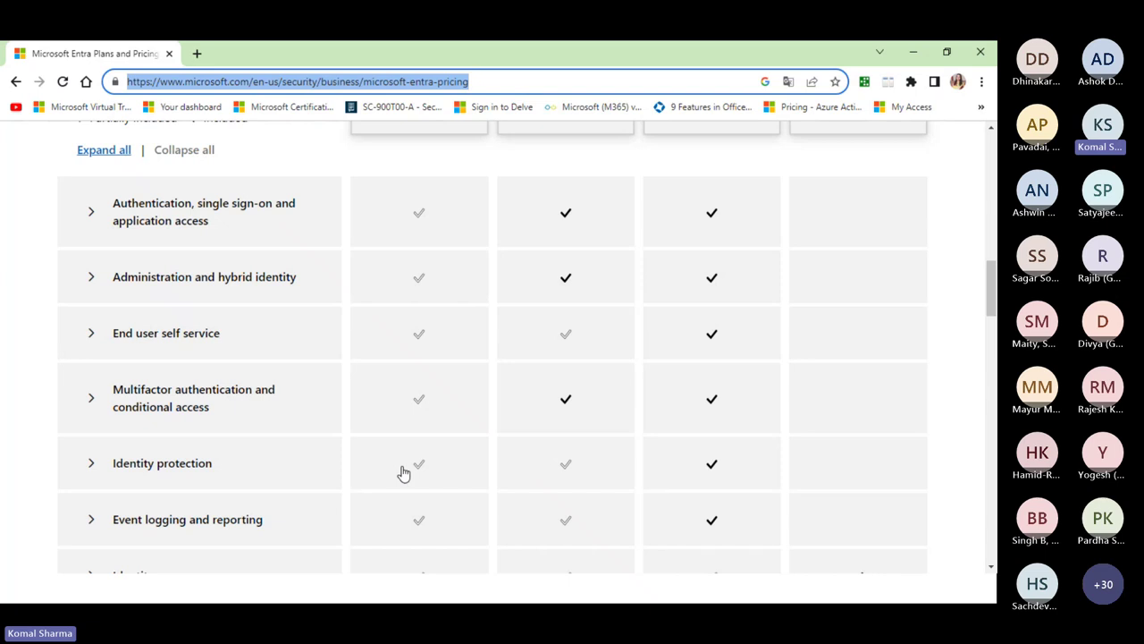
key("super")
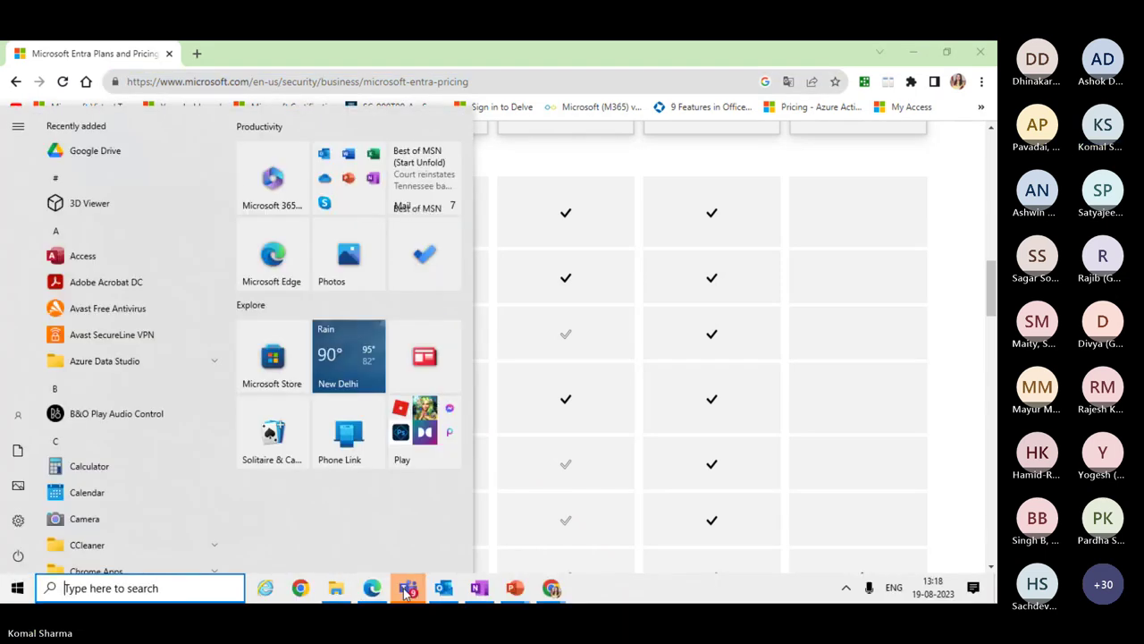
mouse_move(407, 589)
left_click(465, 534)
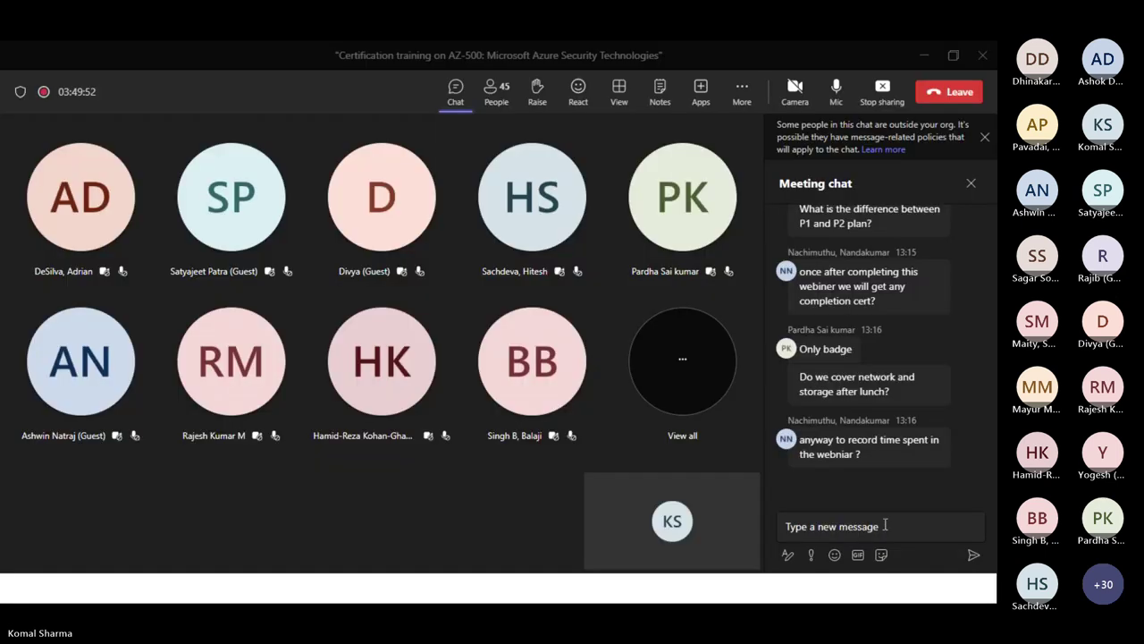
- Paste the Entra pricing URL into the meeting chat and send it
left_click(885, 526)
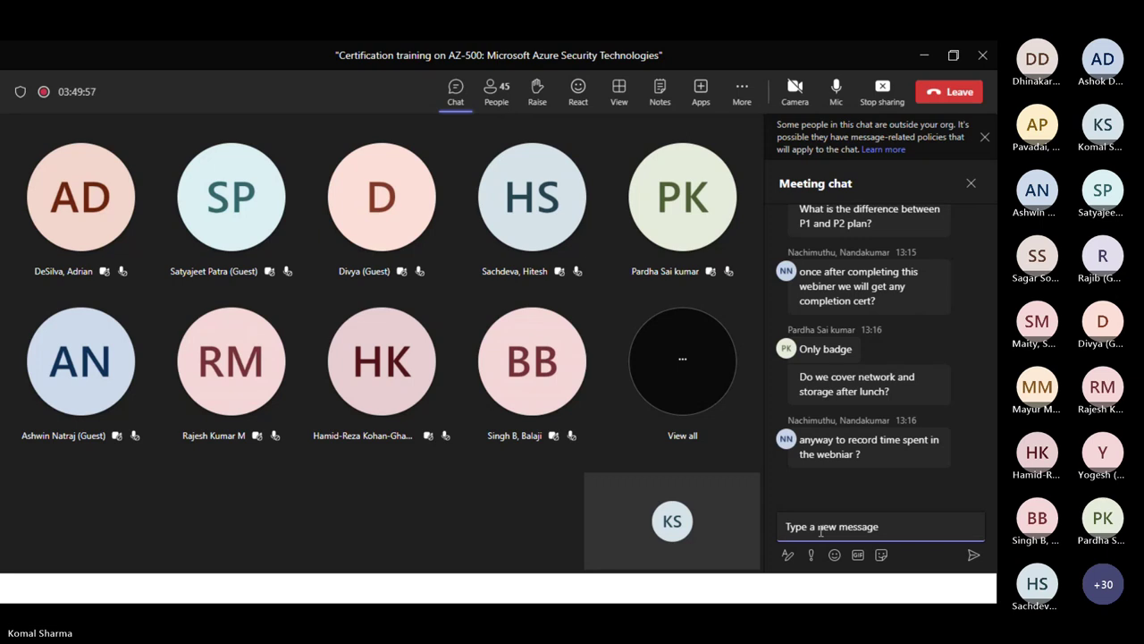
key("ctrl+v")
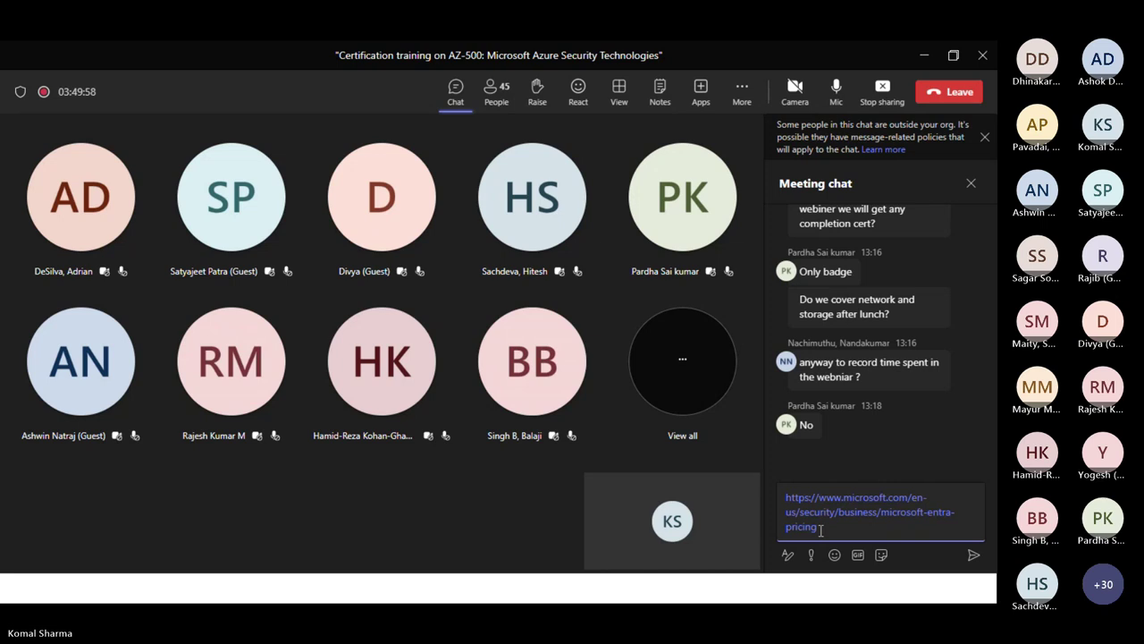
key("Return")
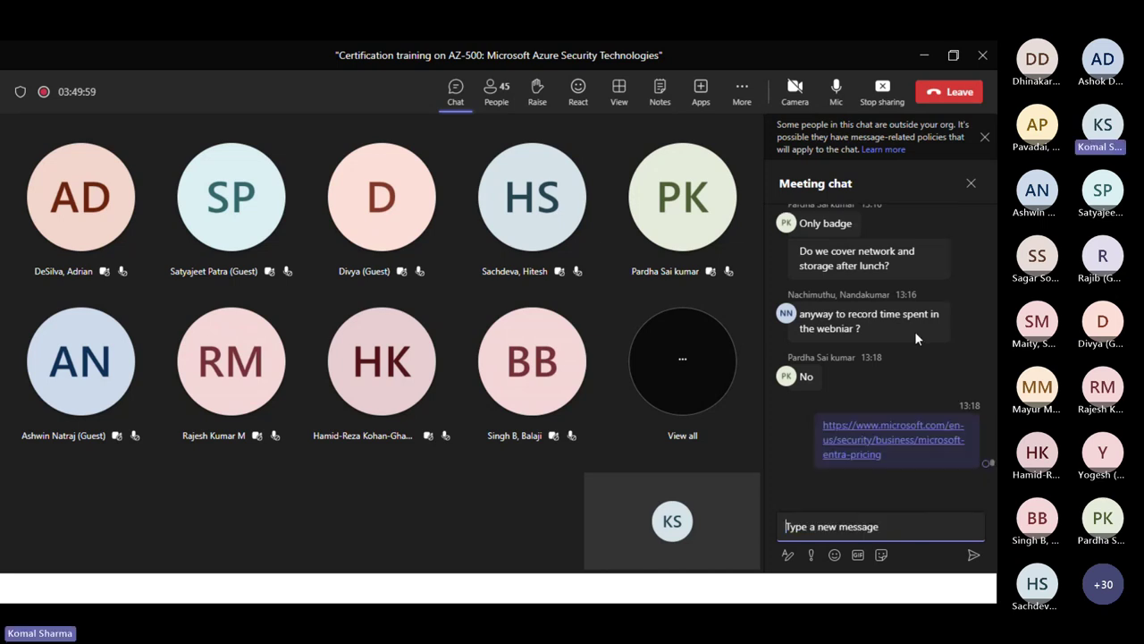
scroll(897, 358, "up", 2)
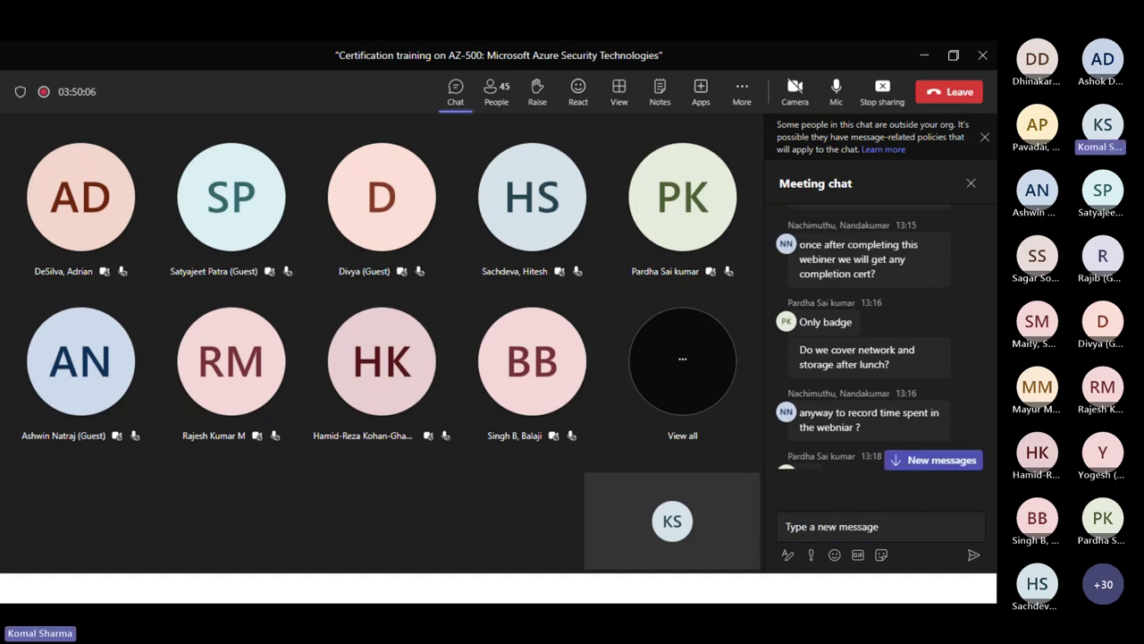
scroll(880, 339, "down", 3)
scroll(880, 340, "up", 2)
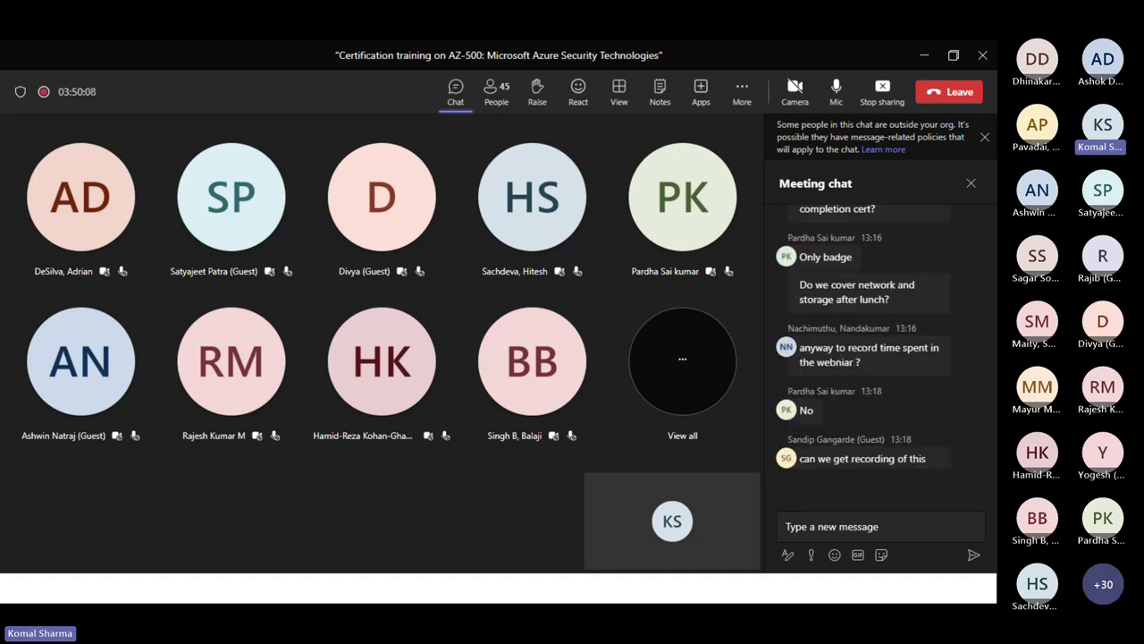
scroll(881, 339, "down", 3)
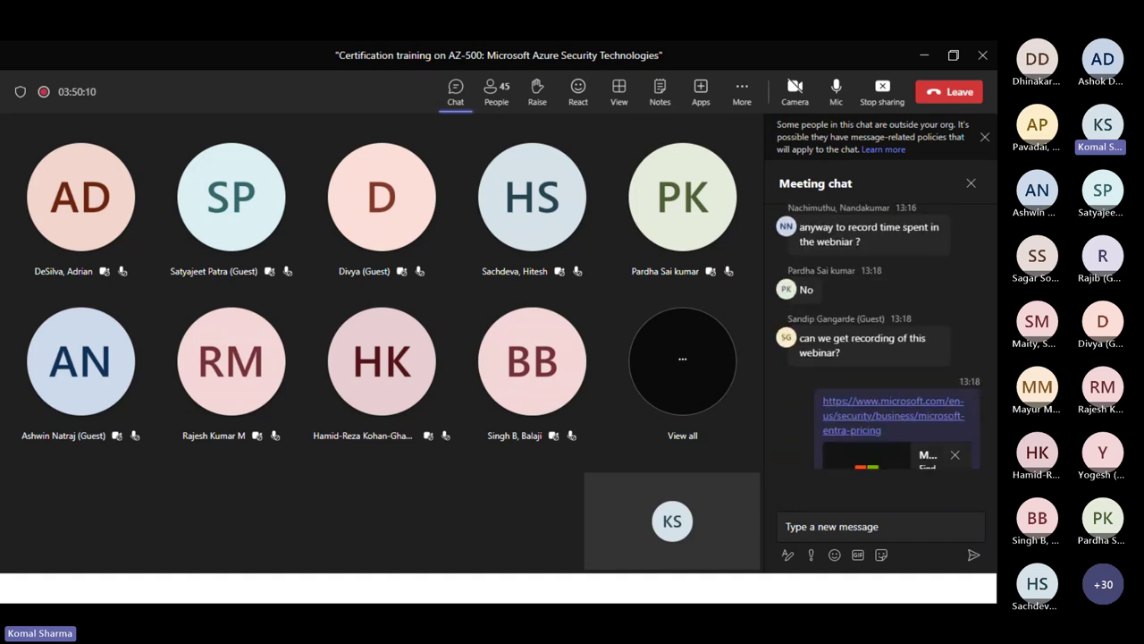
scroll(881, 340, "up", 4)
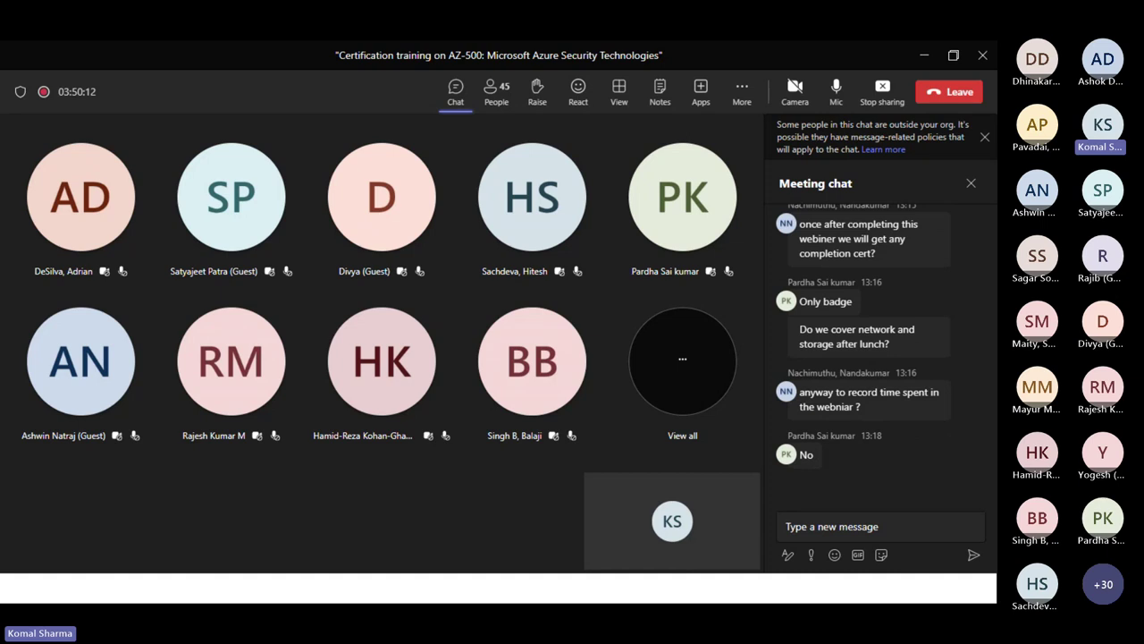
scroll(881, 339, "up", 1)
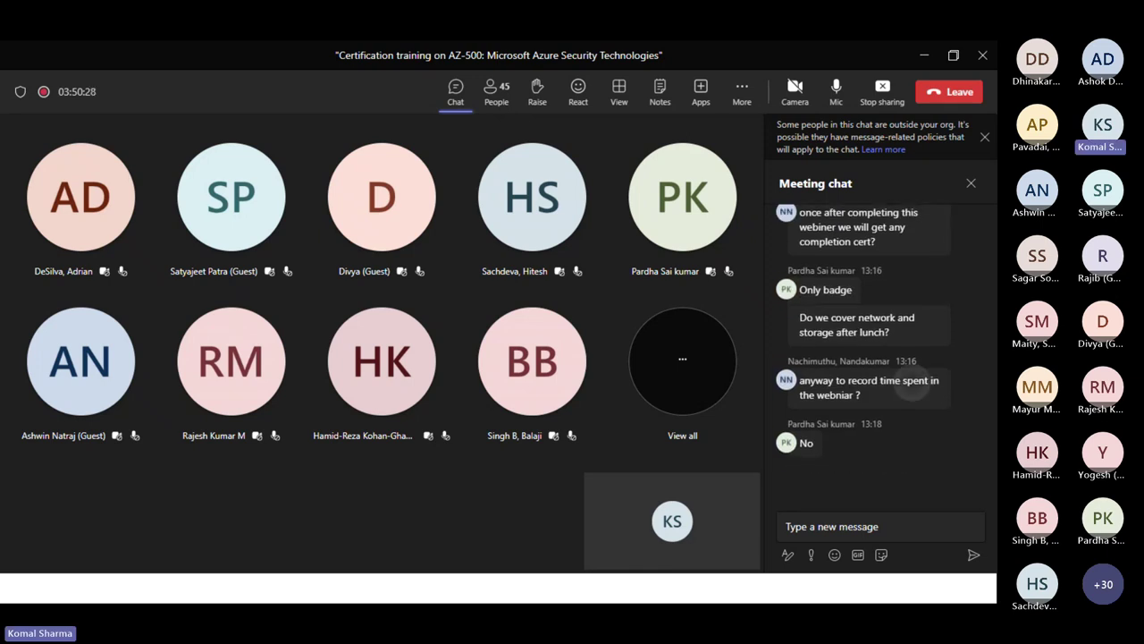
scroll(863, 336, "up", 3)
scroll(863, 336, "down", 1)
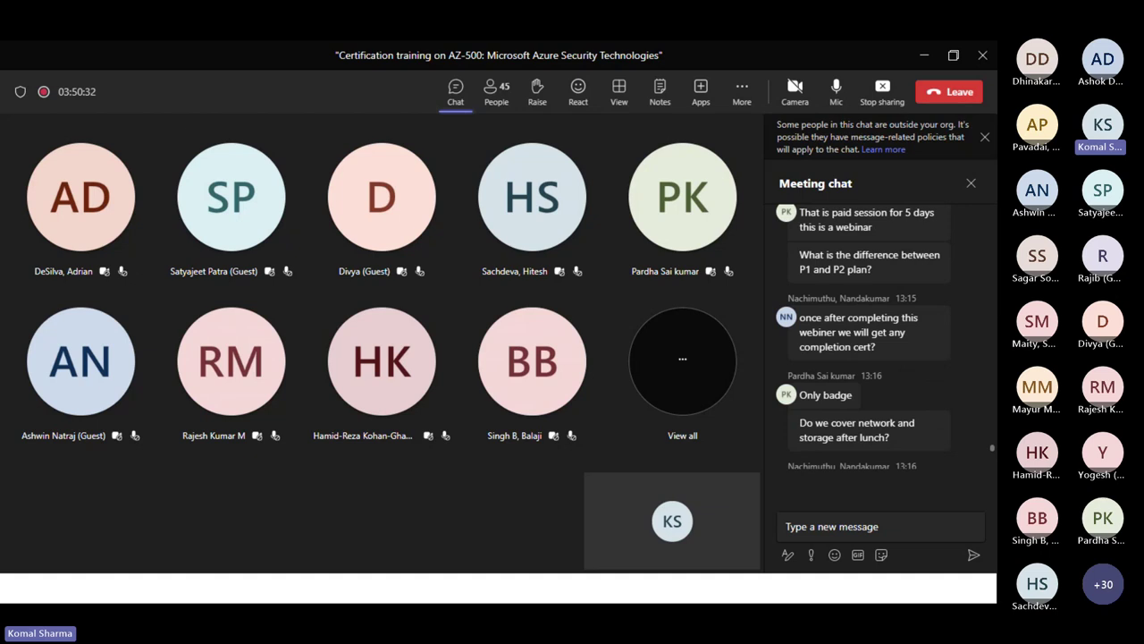
scroll(862, 336, "up", 1)
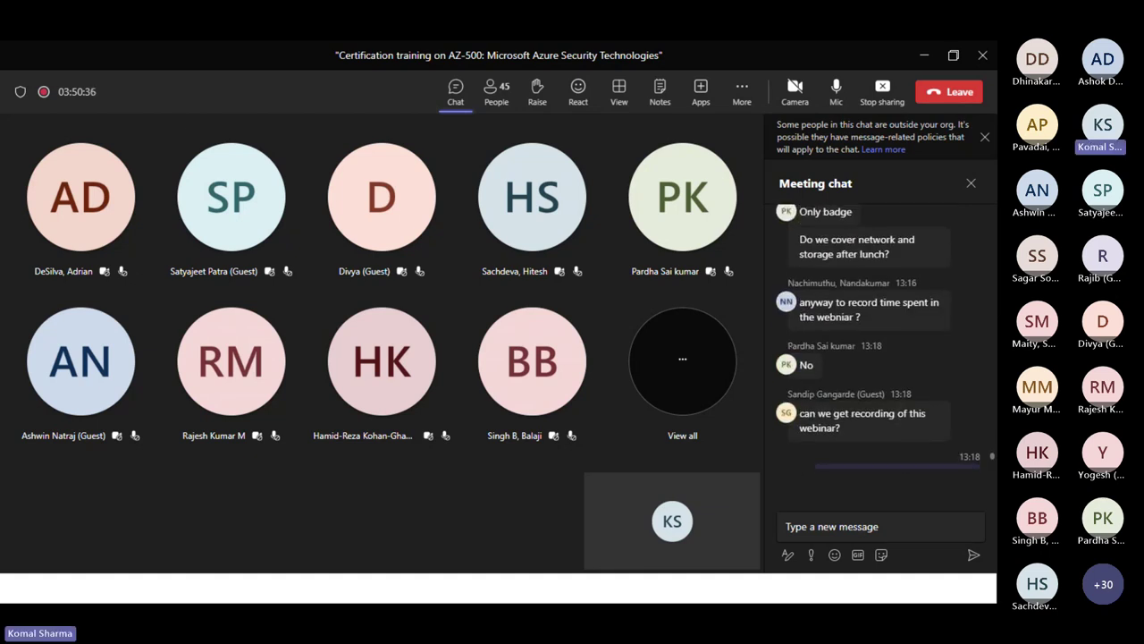
scroll(863, 337, "up", 3)
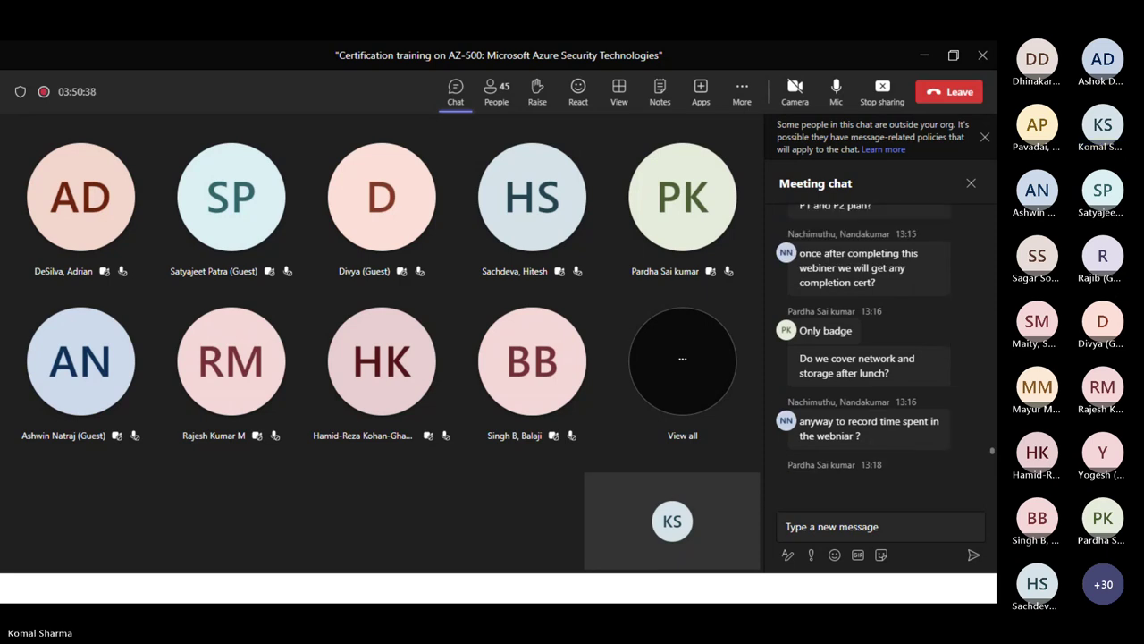
scroll(863, 337, "down", 5)
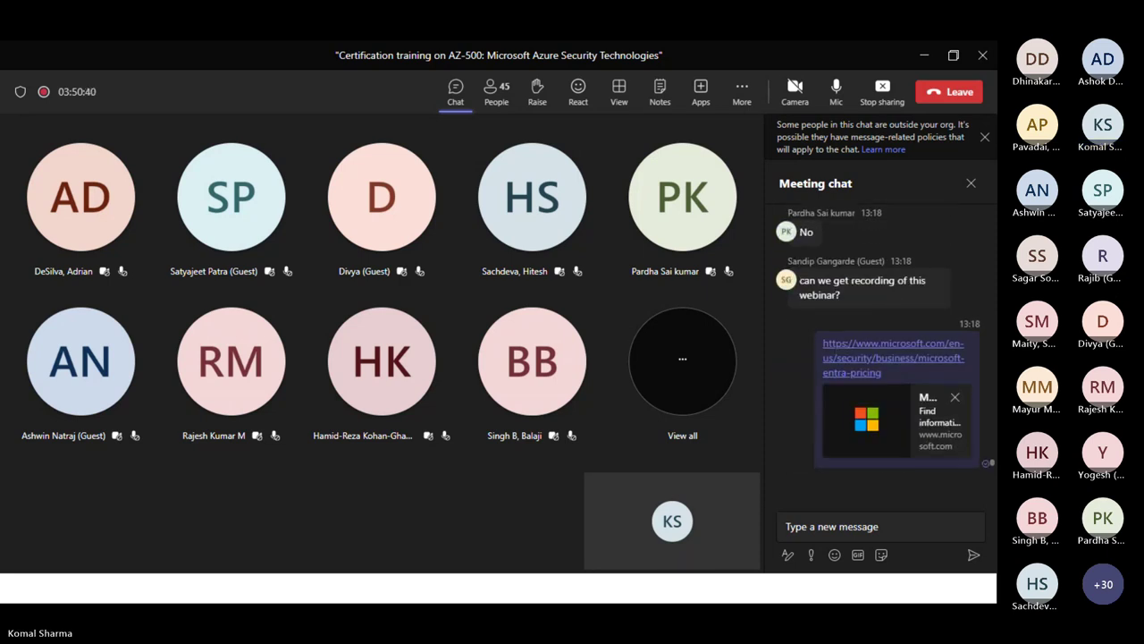
scroll(894, 402, "up", 1)
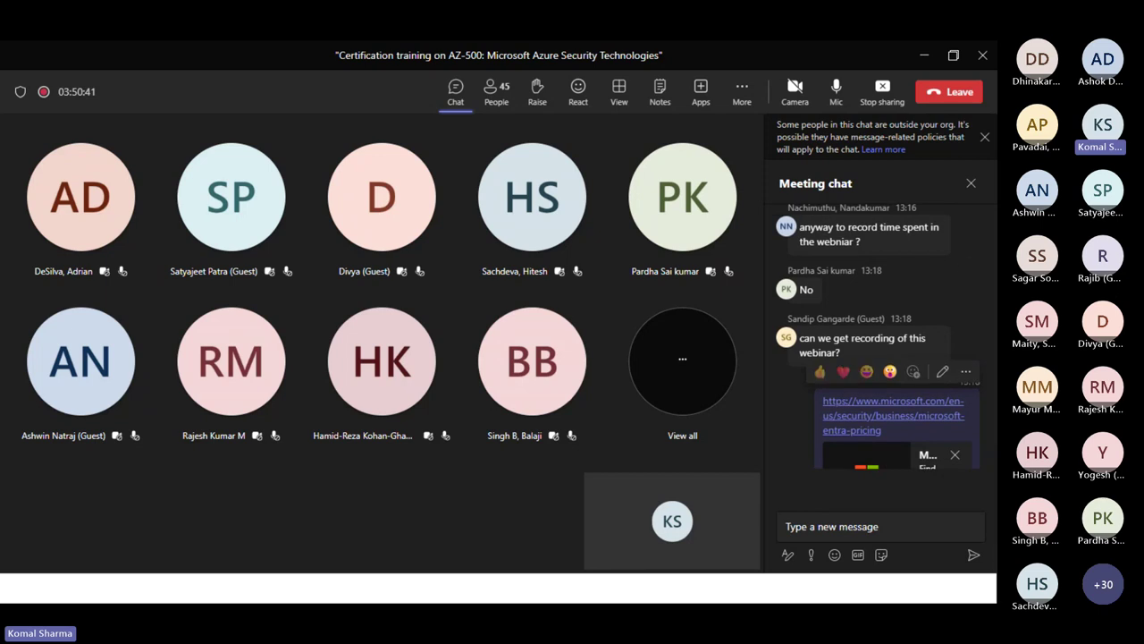
scroll(905, 290, "down", 1)
scroll(912, 286, "up", 2)
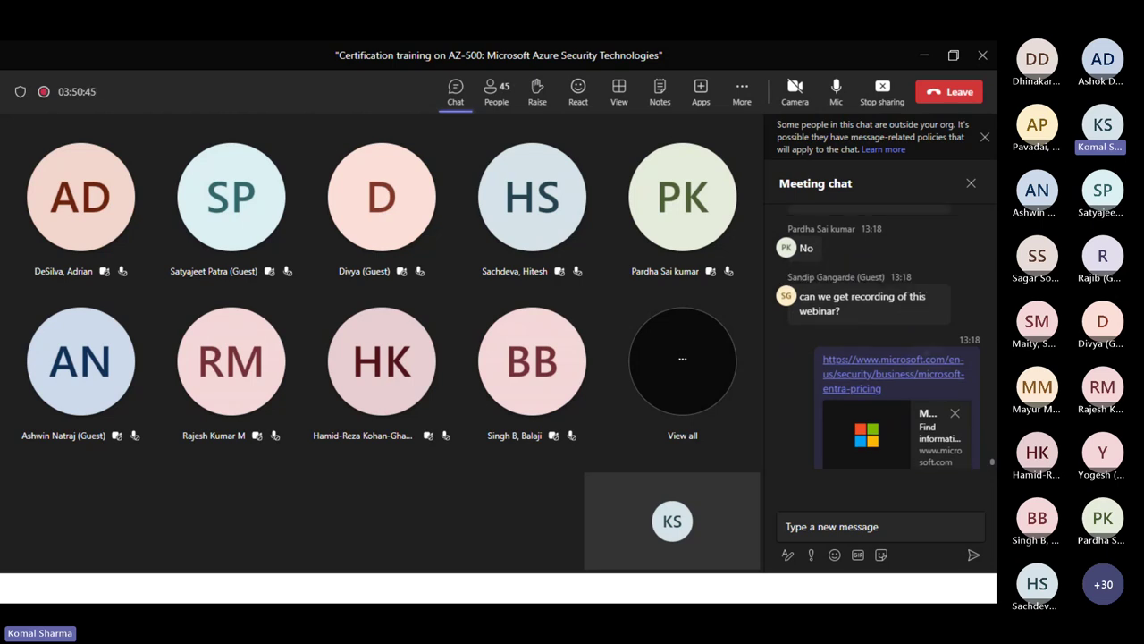
mouse_move(856, 217)
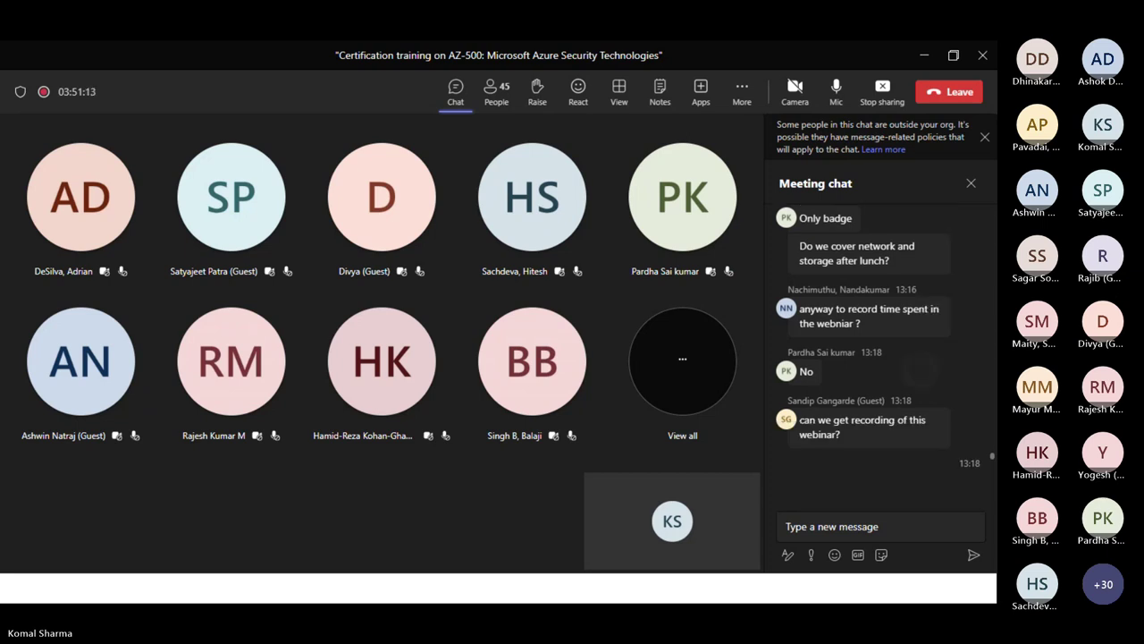
scroll(863, 337, "up", 4)
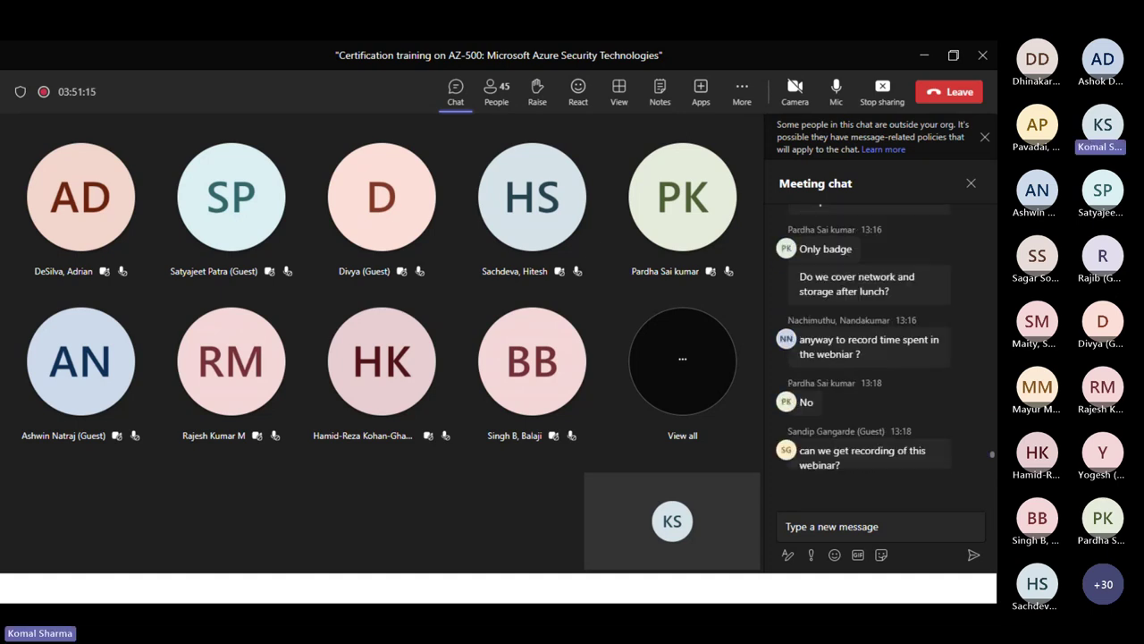
scroll(863, 337, "down", 3)
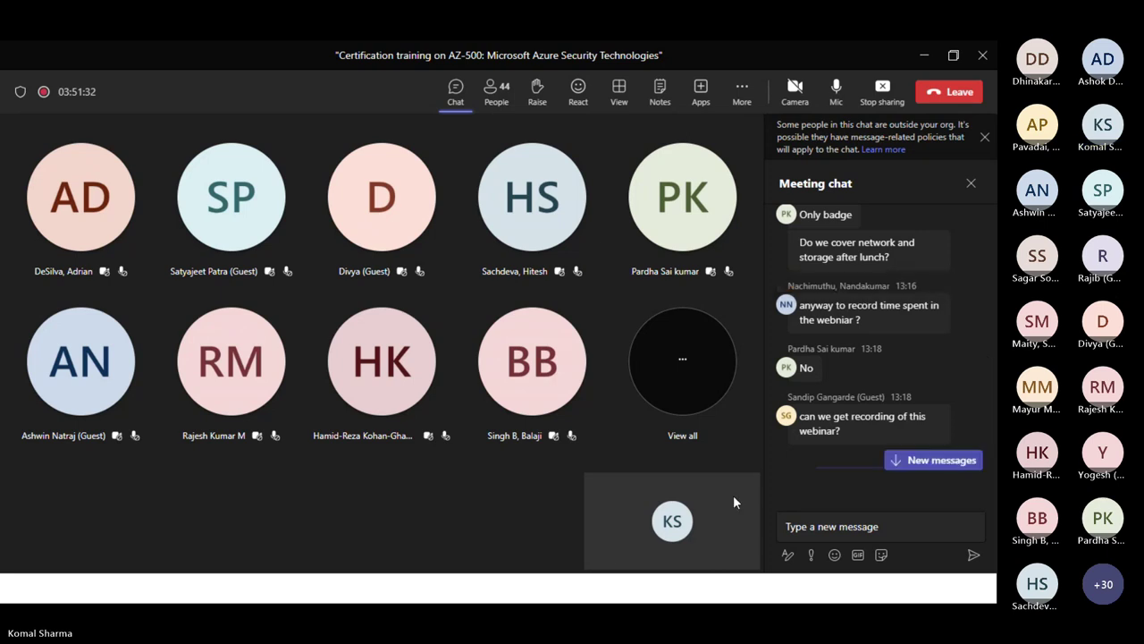
- Jump to the newest Teams meeting chat messages, then return to the Entra pricing page
left_click(935, 463)
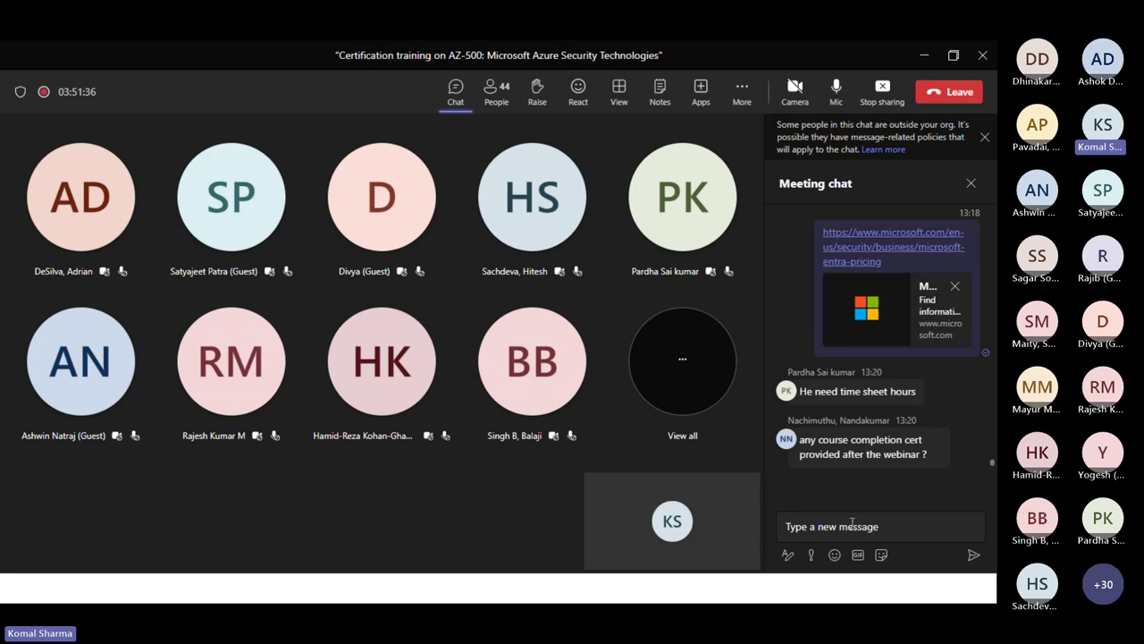
left_click(851, 523)
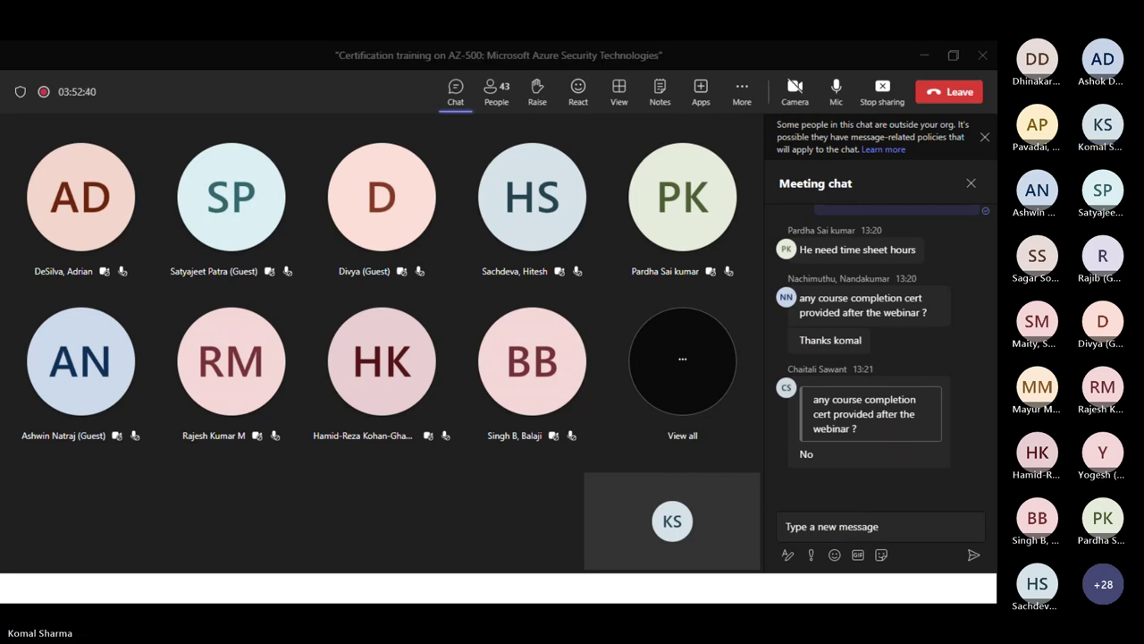
key("alt+Tab")
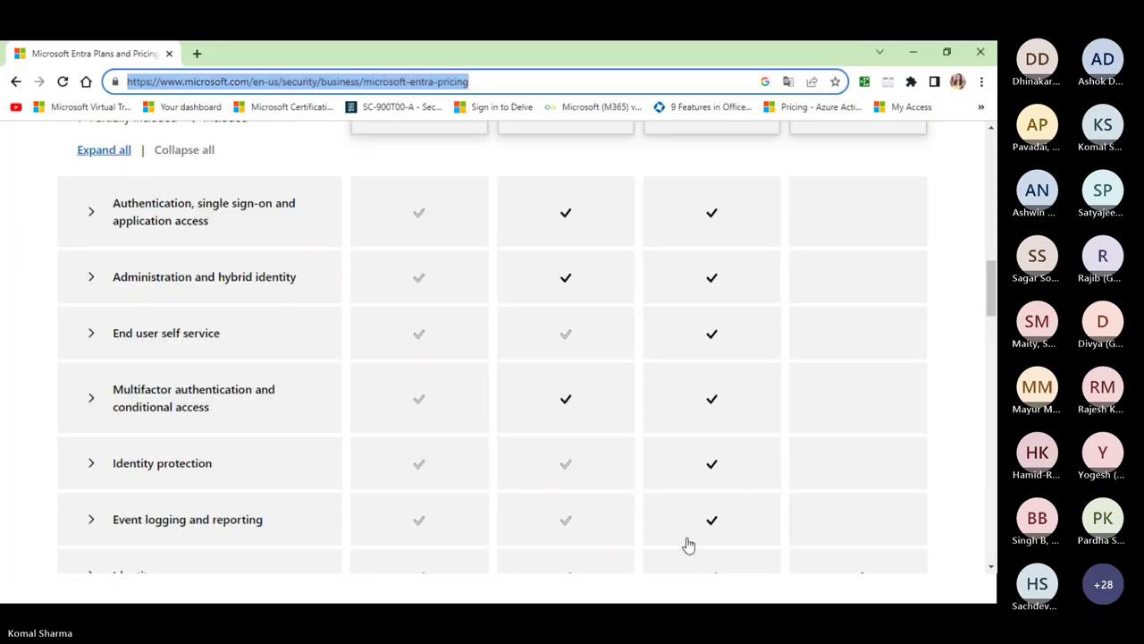
- Resume the AZ-500 PowerPoint slide show and advance to the 'Lab 02 – Azure Policy' slide
key("super")
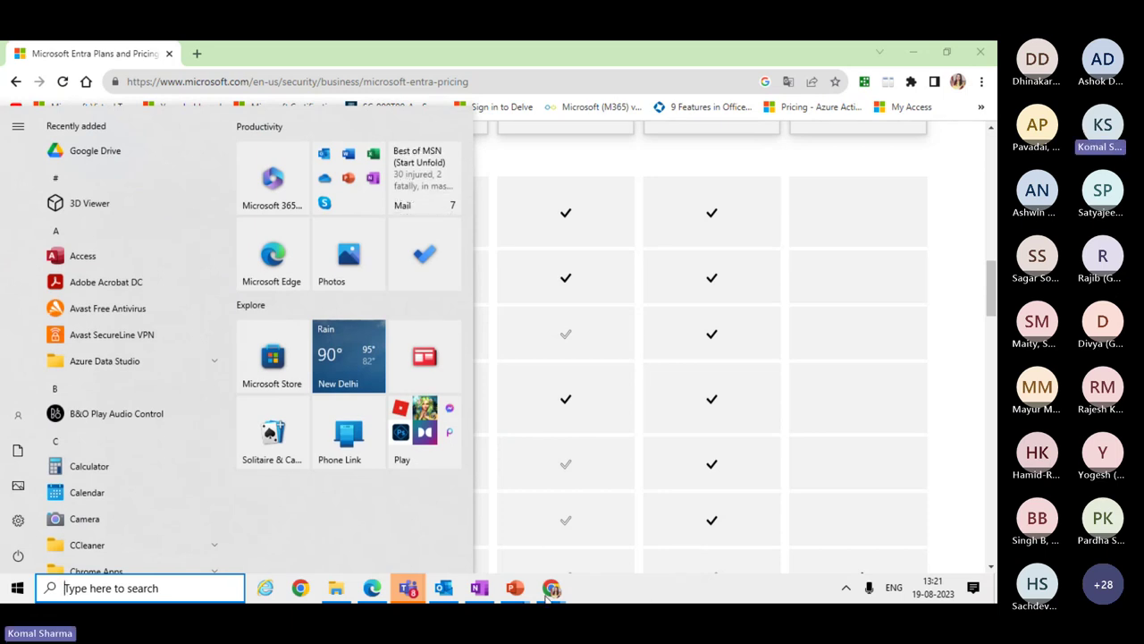
mouse_move(517, 593)
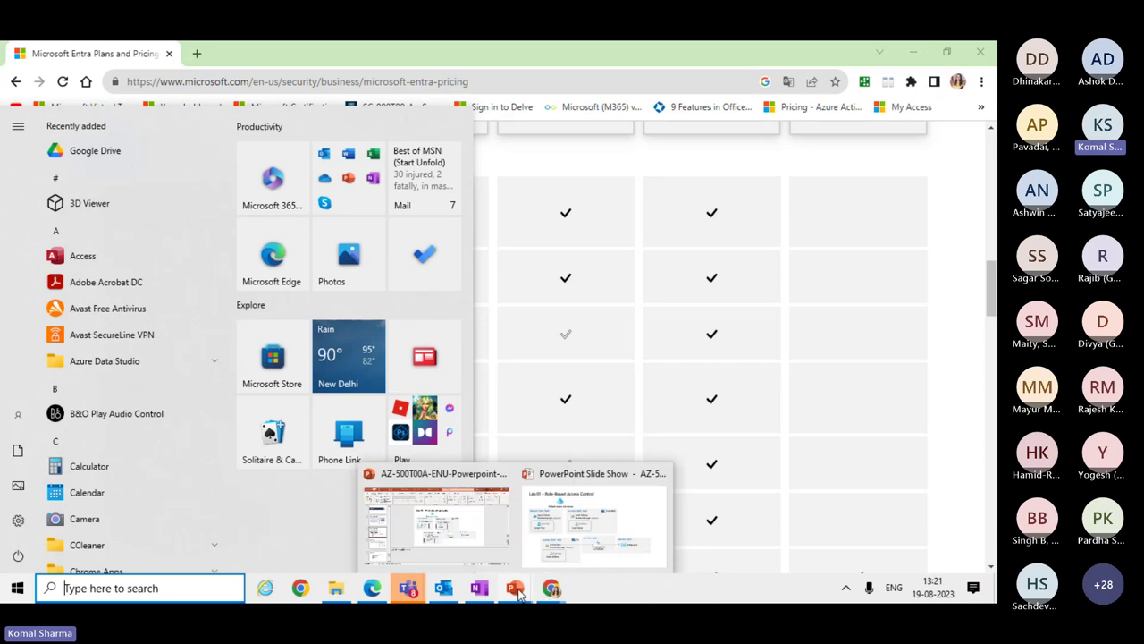
left_click(576, 537)
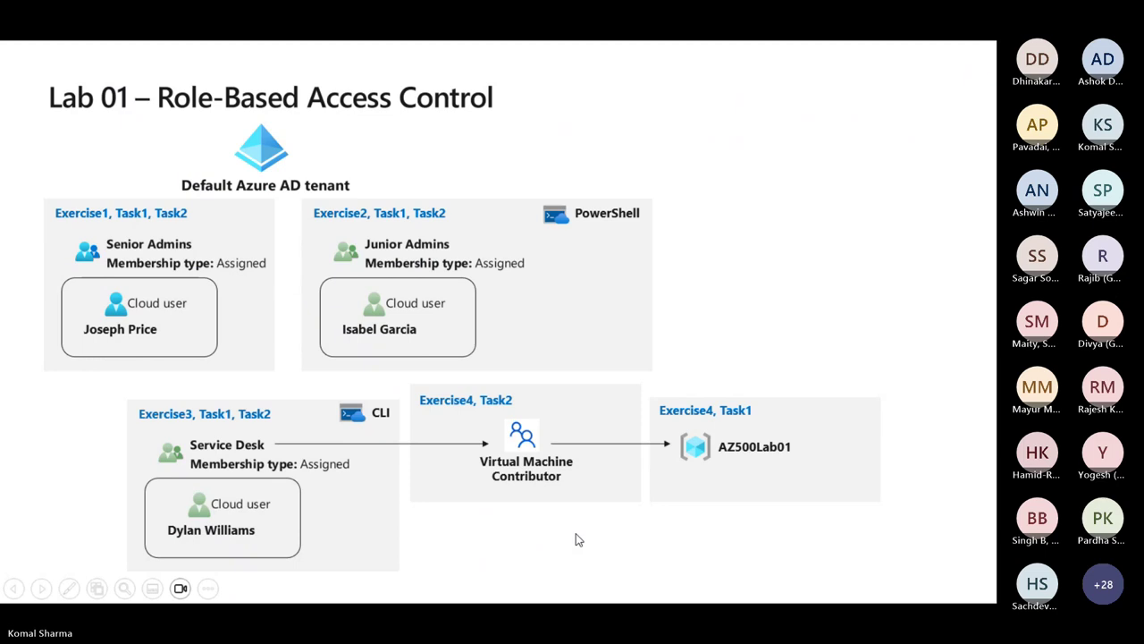
key("Right")
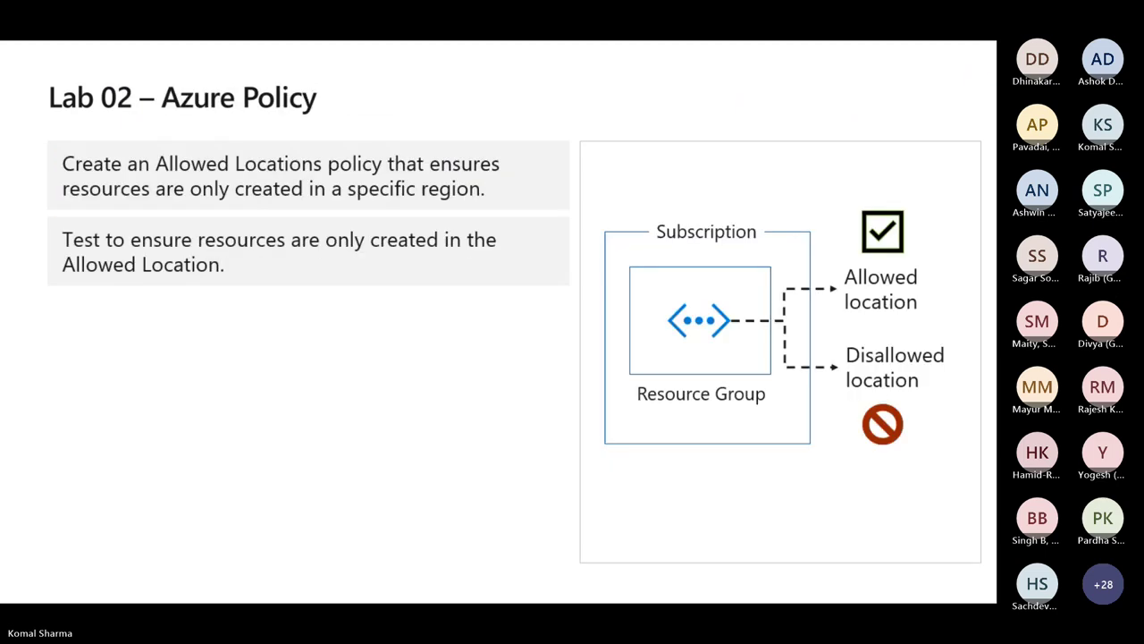
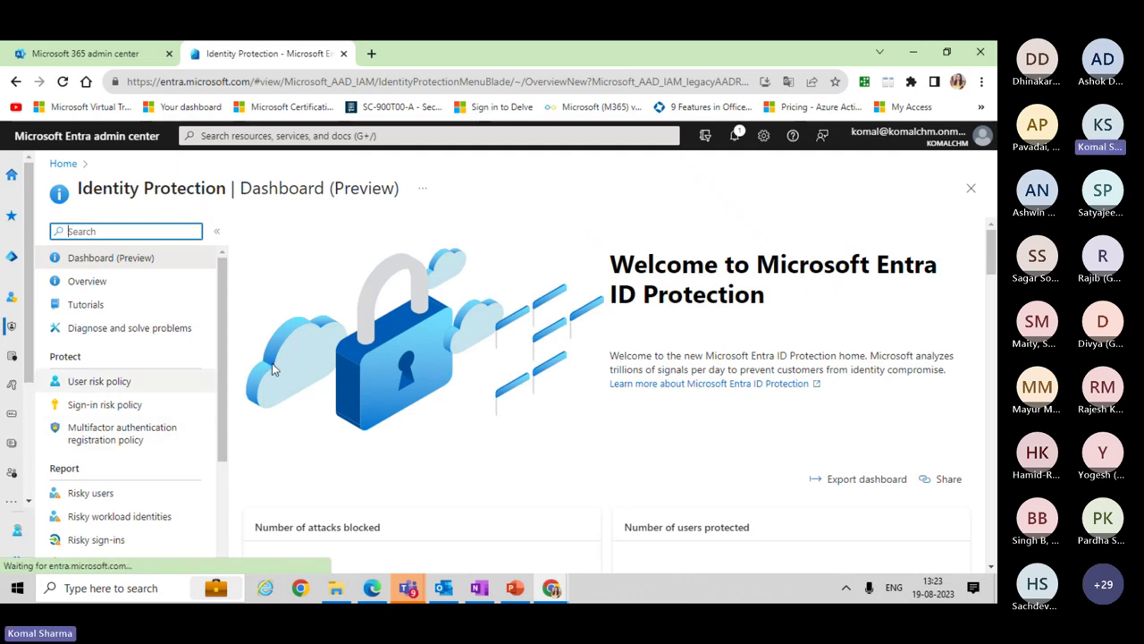
scroll(89, 362, "down", 2)
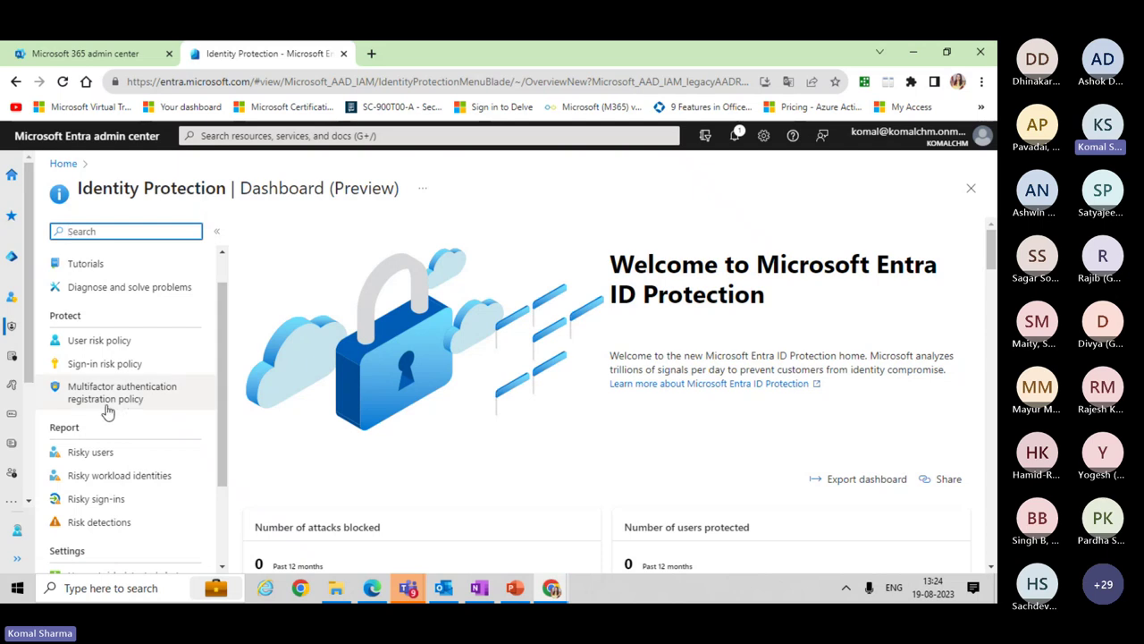
- Open the User risk policy and view its included users: the Activity Demo group
left_click(105, 345)
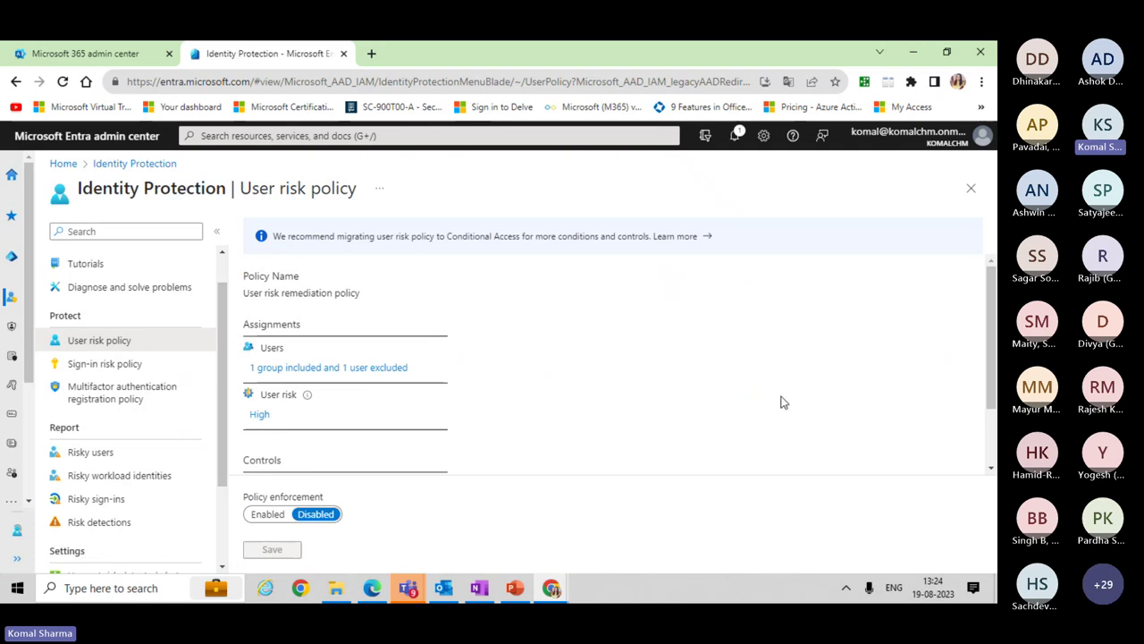
left_click_drag(996, 371, 996, 398)
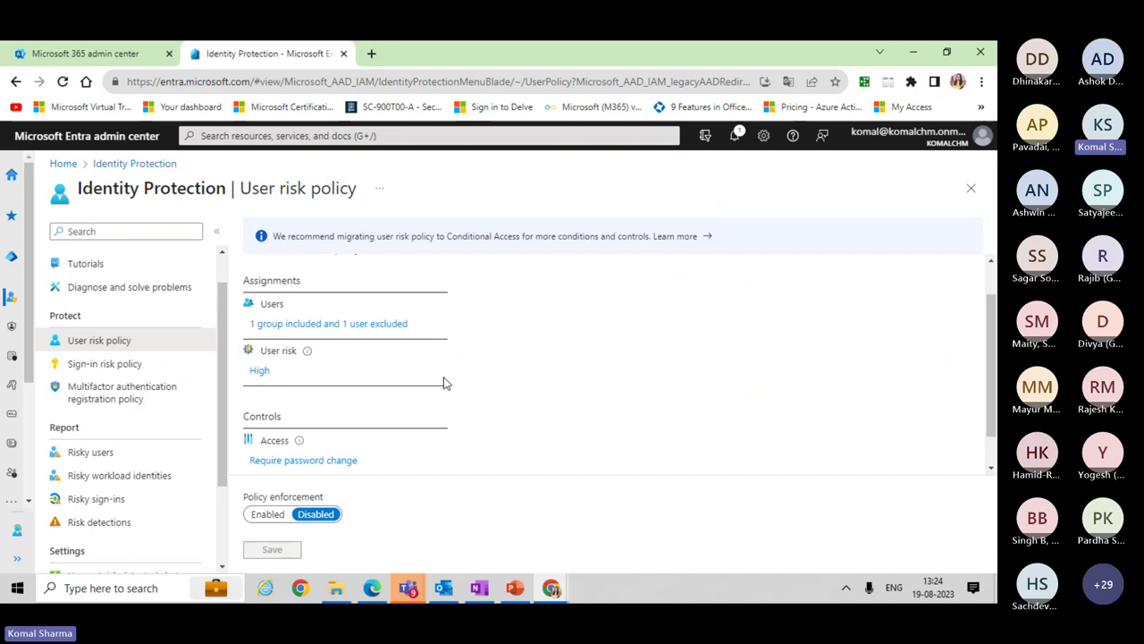
left_click(376, 326)
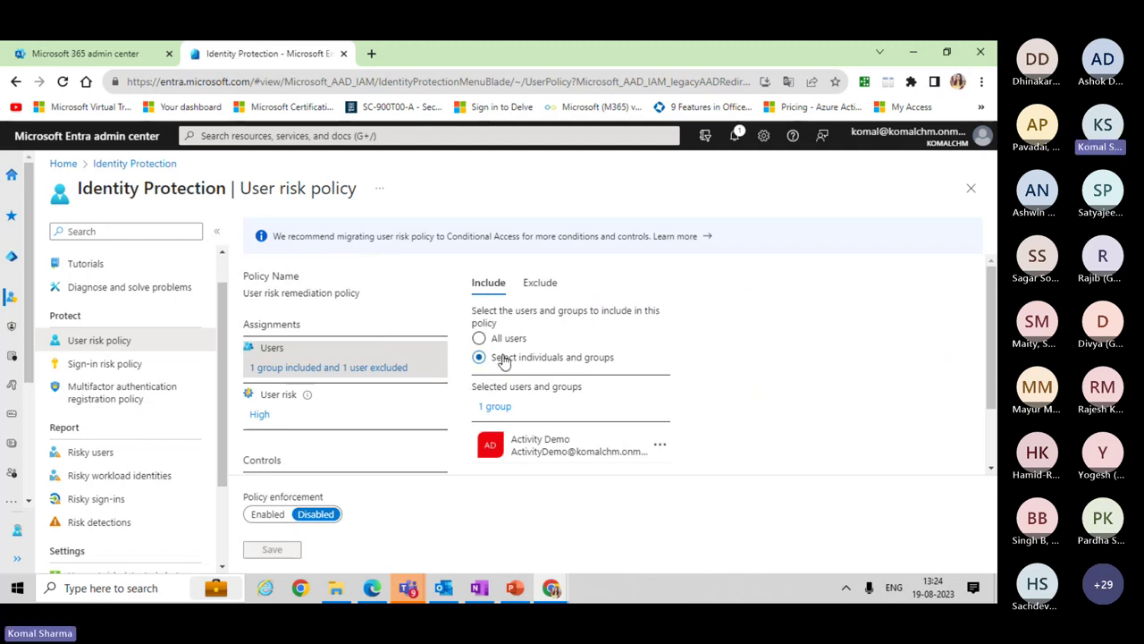
- Add Ad Test User to the User risk policy's included users alongside Activity Demo
left_click(497, 407)
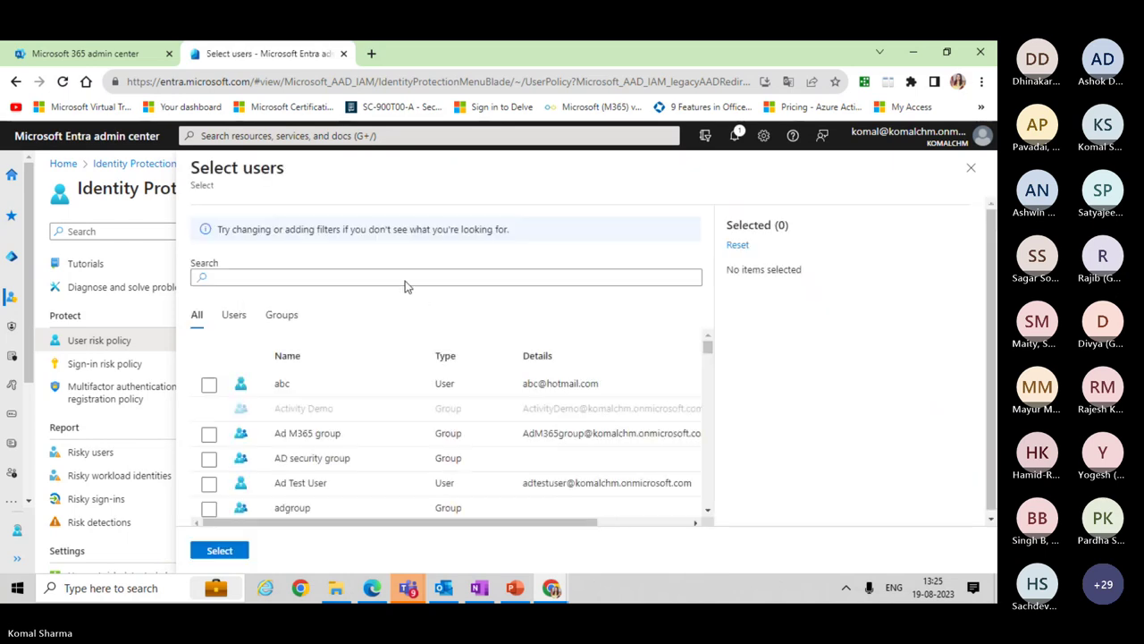
left_click(406, 277)
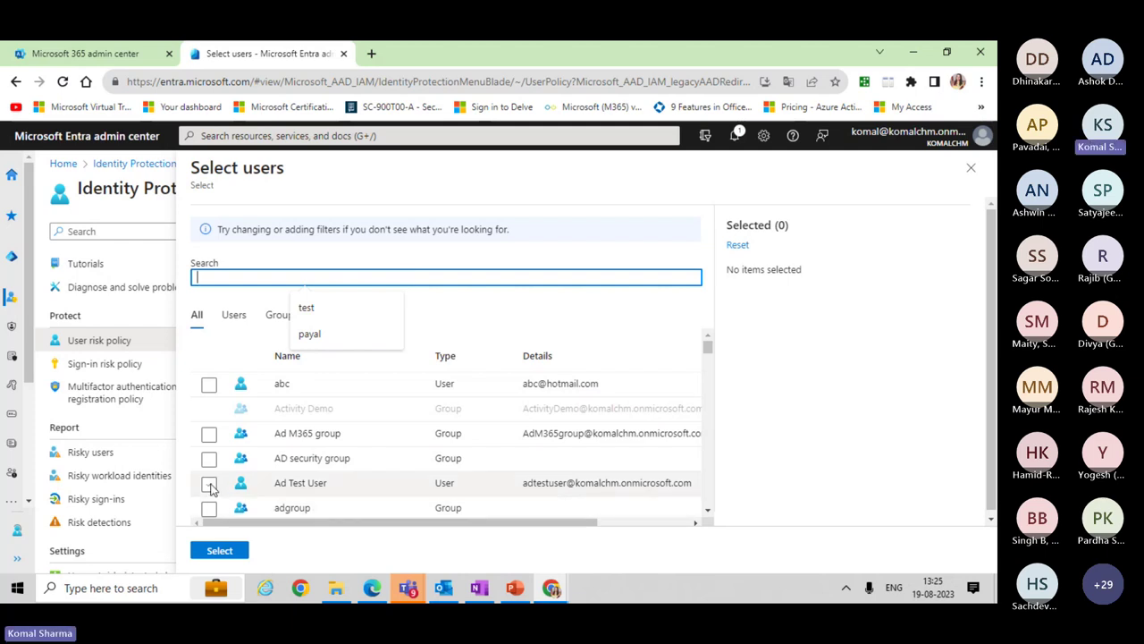
left_click(210, 486)
left_click(208, 553)
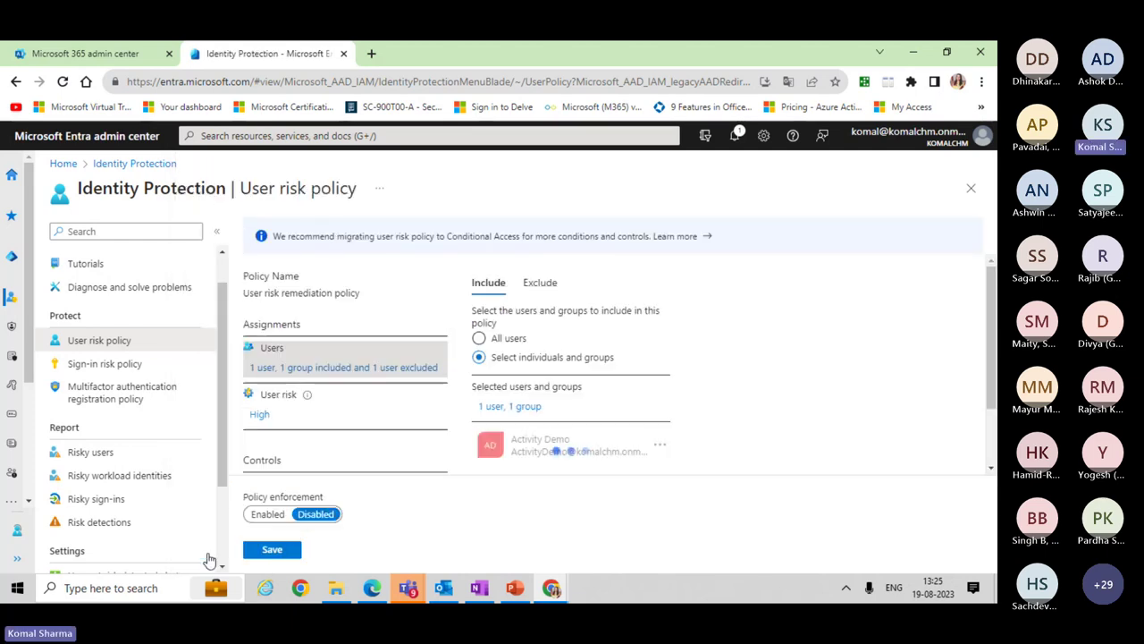
- Open the policy's User risk level setting, showing High
scroll(992, 370, "down", 1)
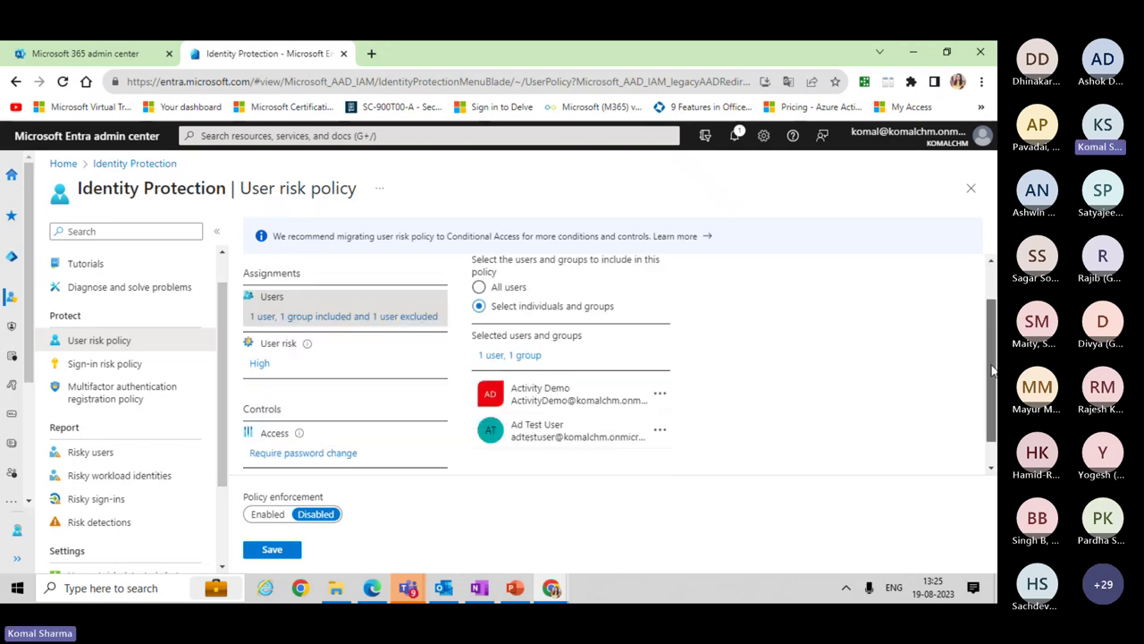
scroll(992, 370, "down", 1)
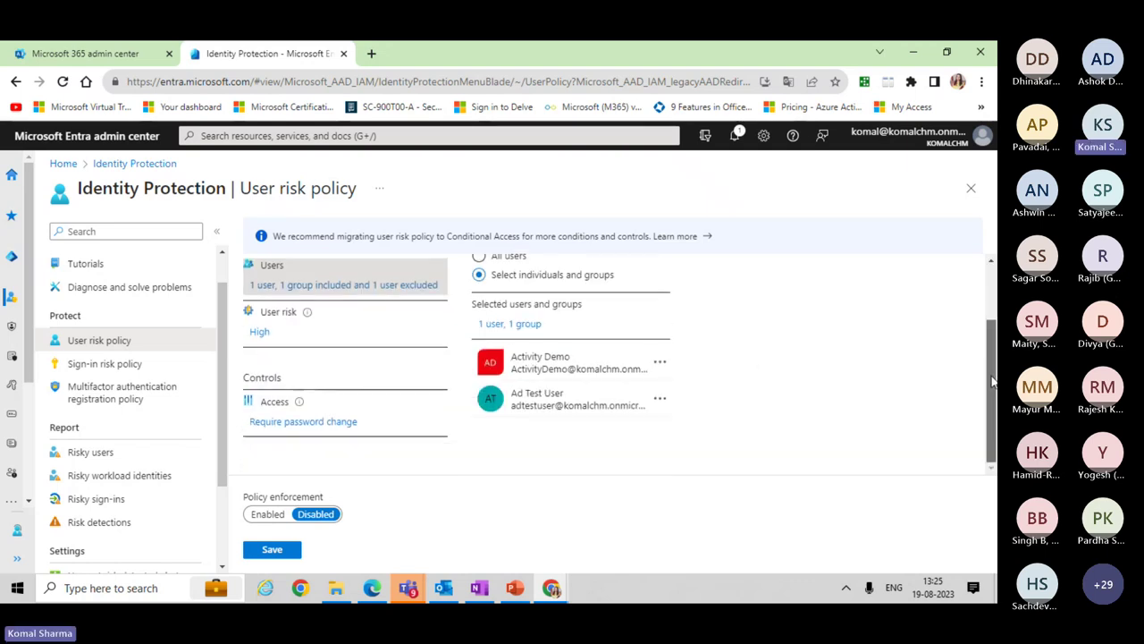
left_click(259, 334)
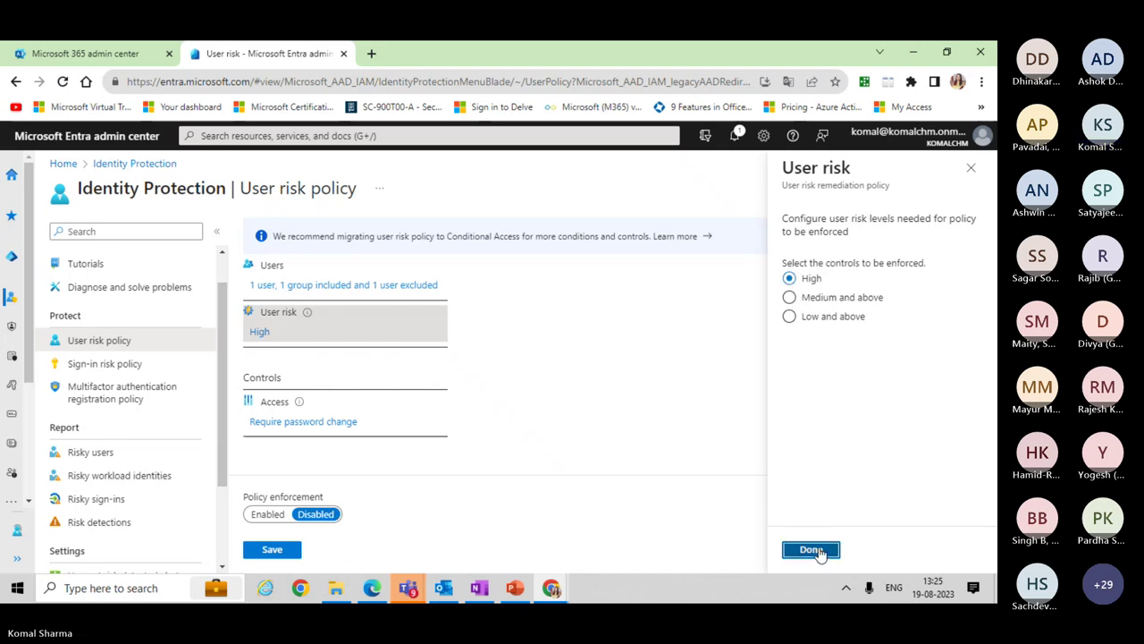
- Keep High user risk and review the Require password change access control, closing both panes
left_click(814, 548)
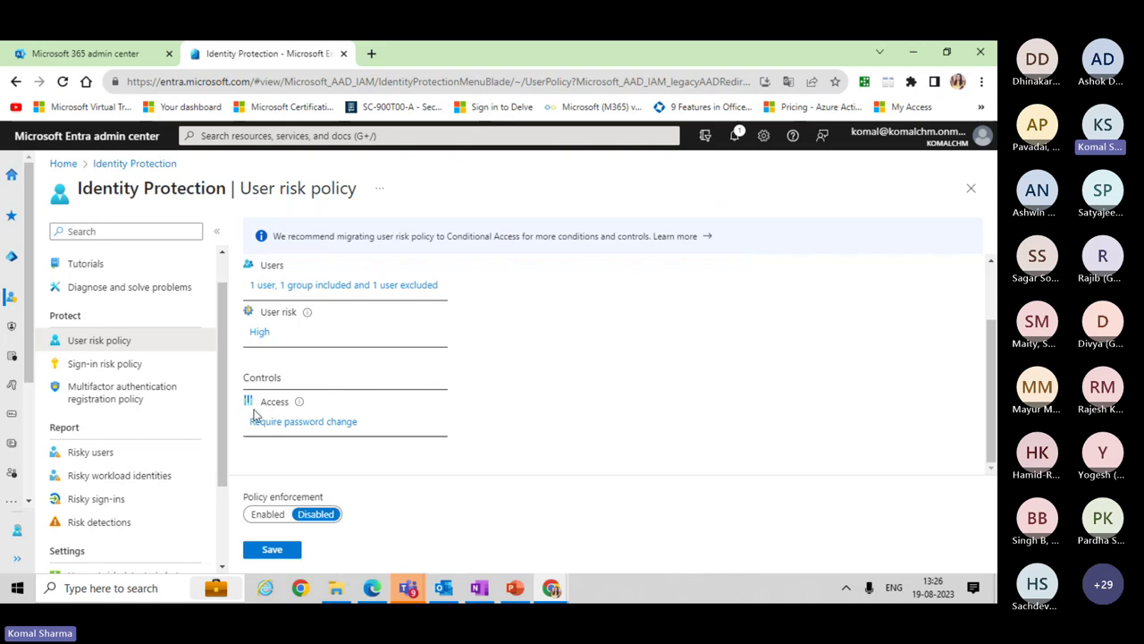
left_click(277, 426)
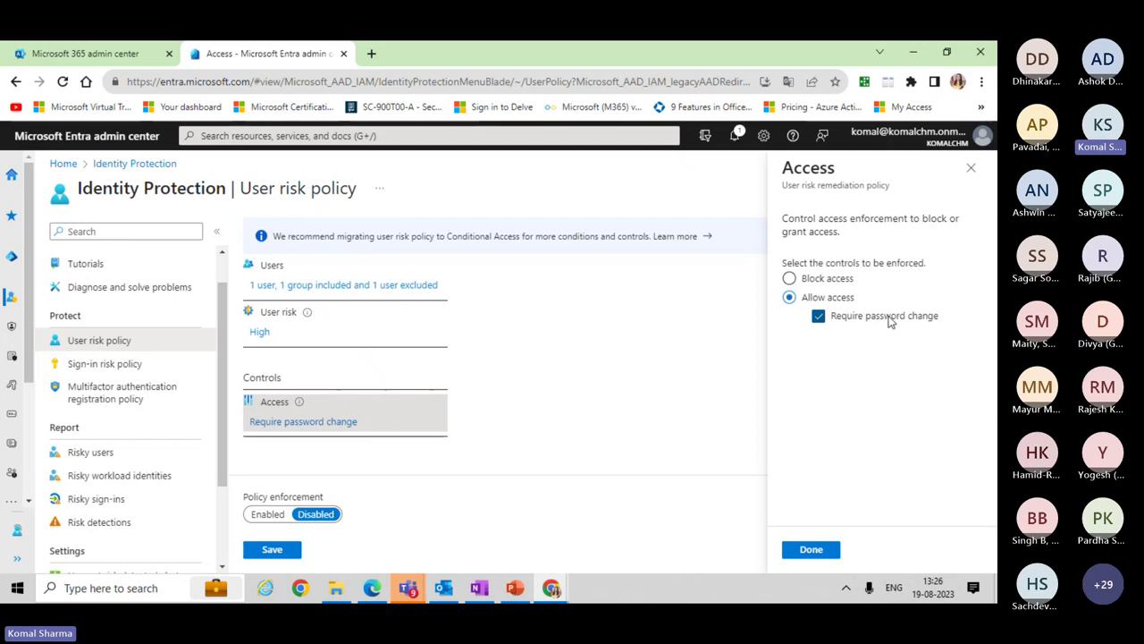
left_click(971, 169)
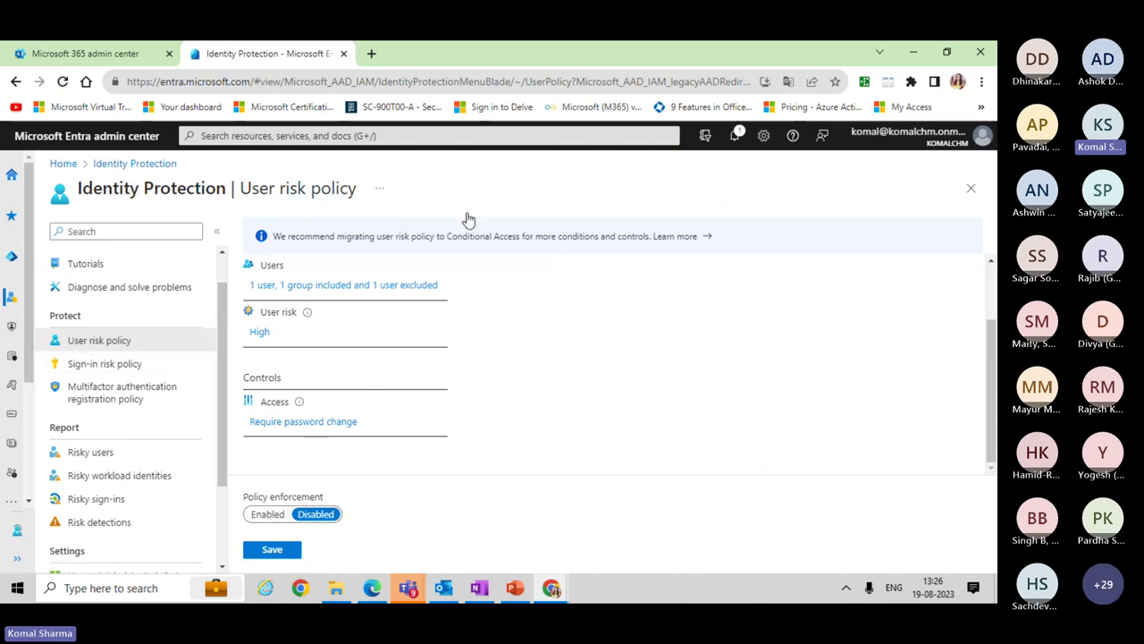
- Switch to the Sign-in risk policy, discarding edits, and include only the Activity Demo group
left_click(105, 367)
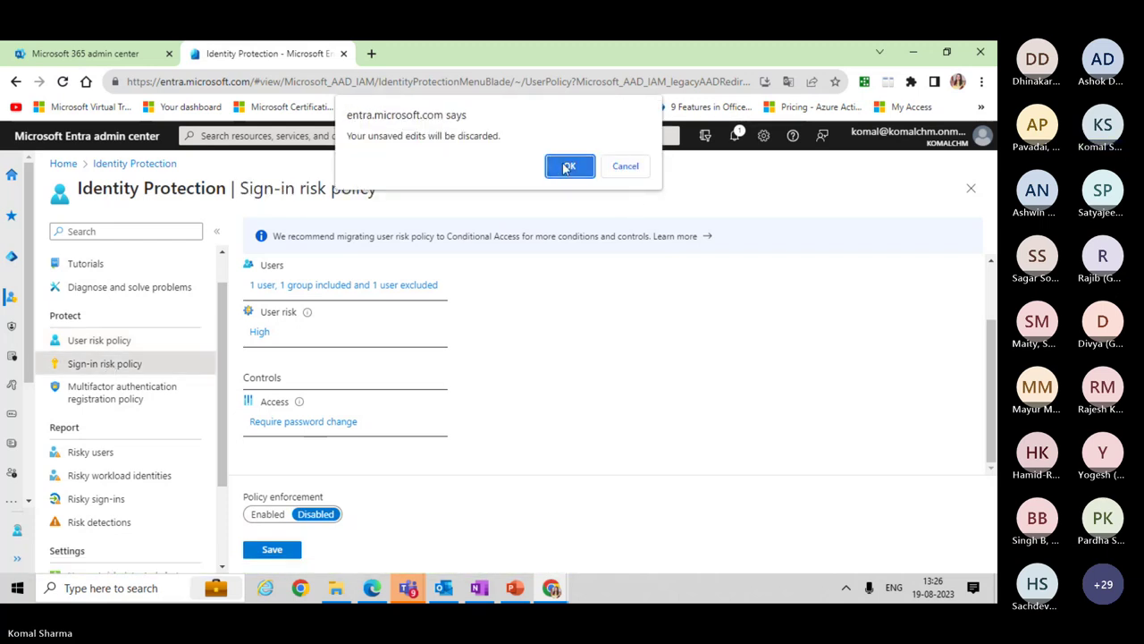
left_click(567, 167)
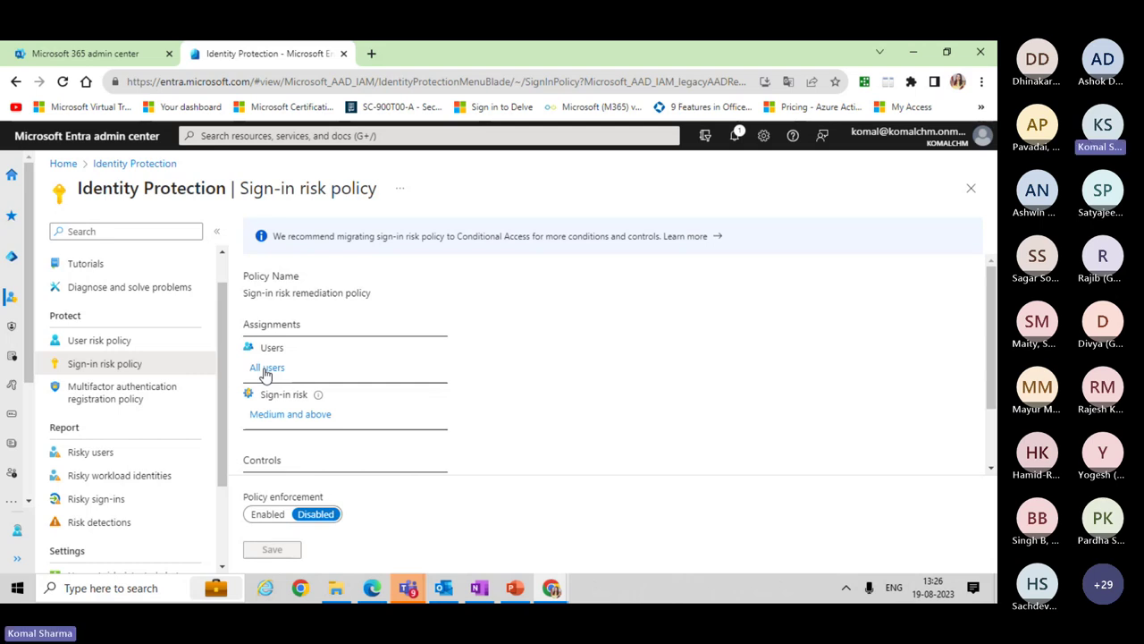
left_click(265, 372)
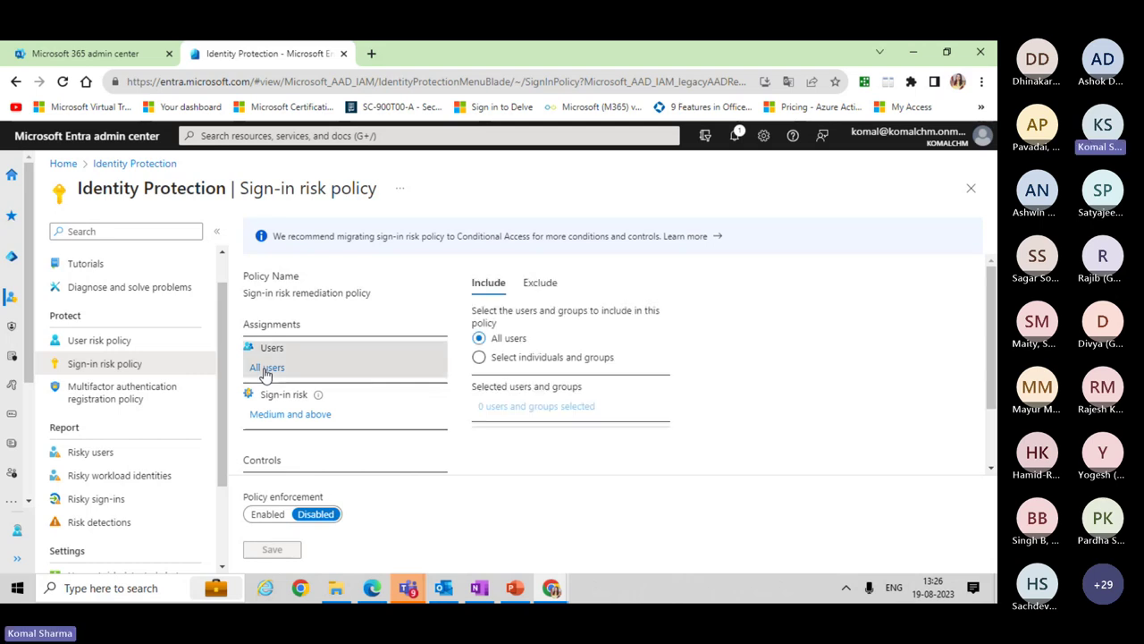
left_click(479, 358)
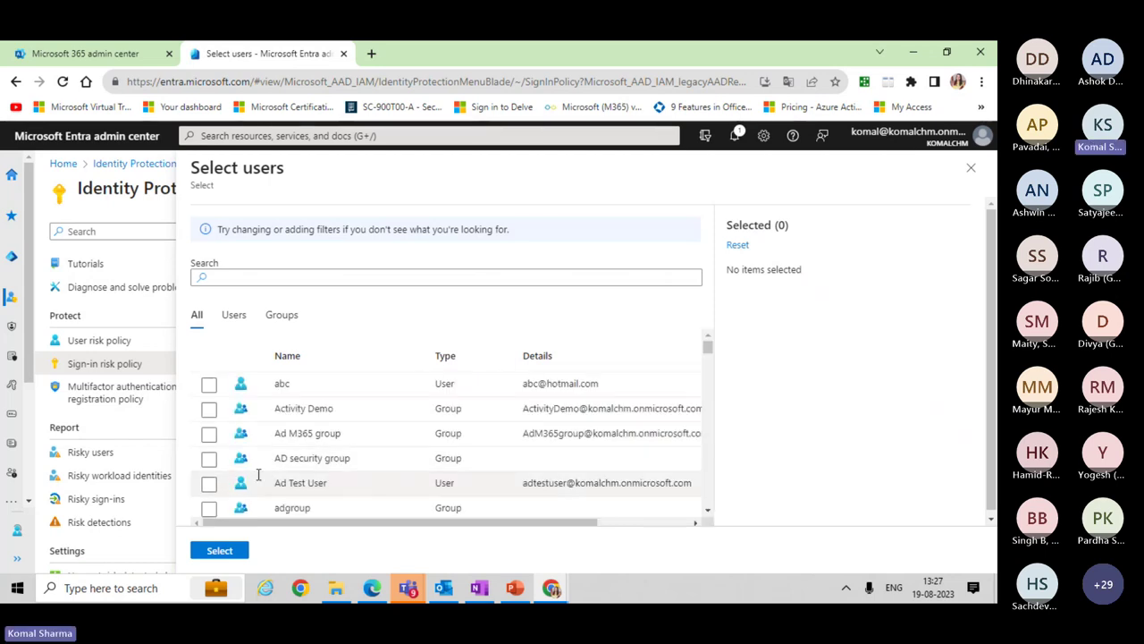
left_click(208, 459)
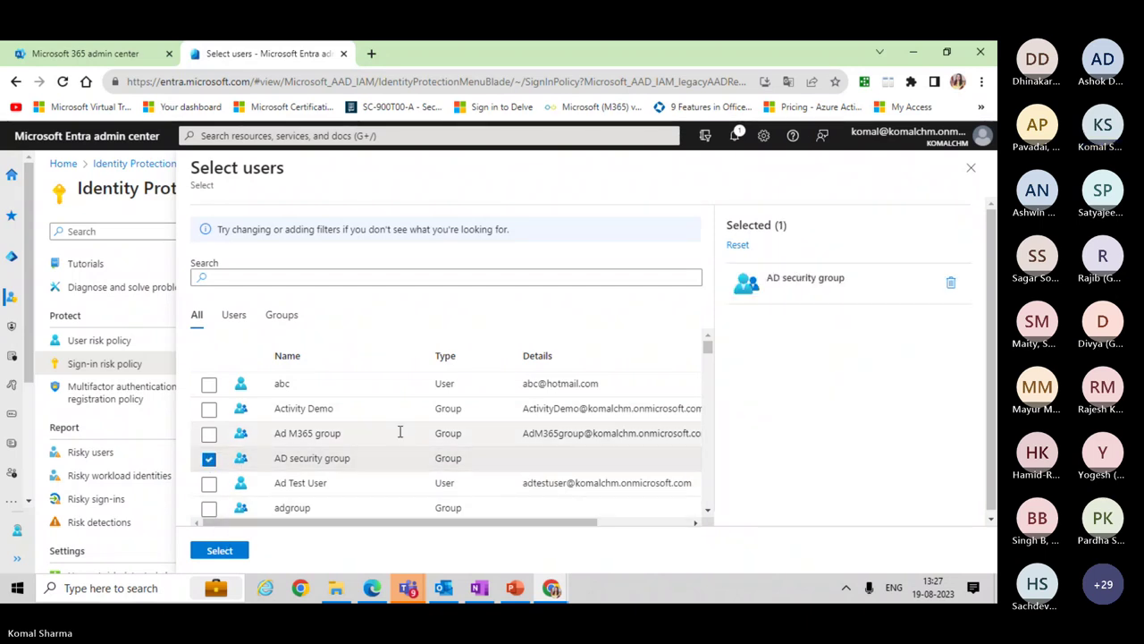
left_click(208, 408)
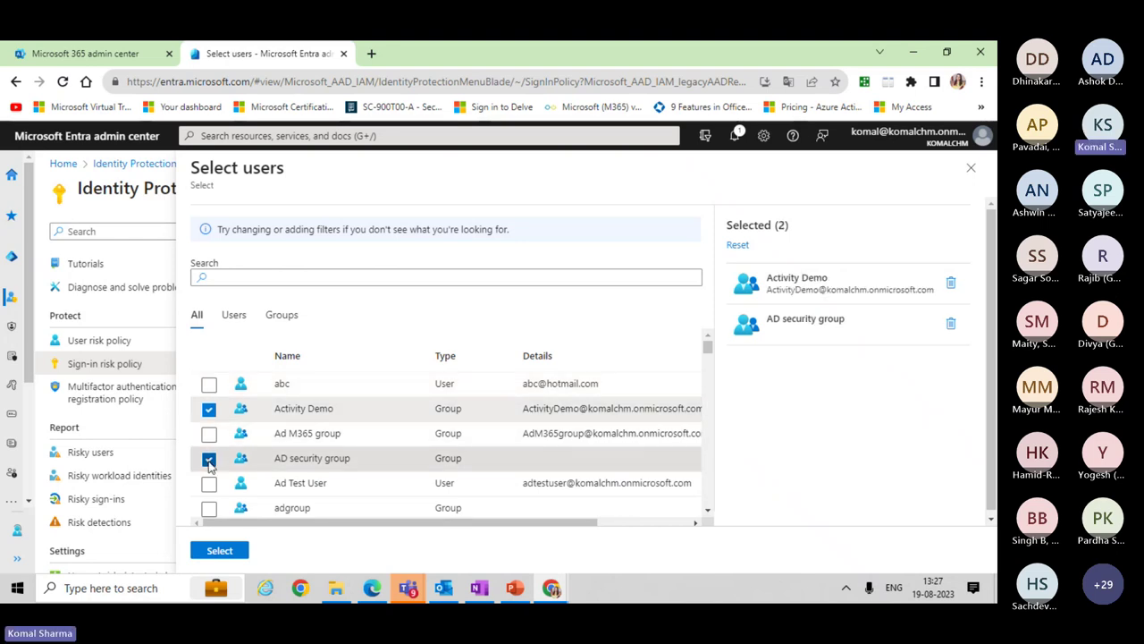
left_click(208, 458)
left_click(219, 550)
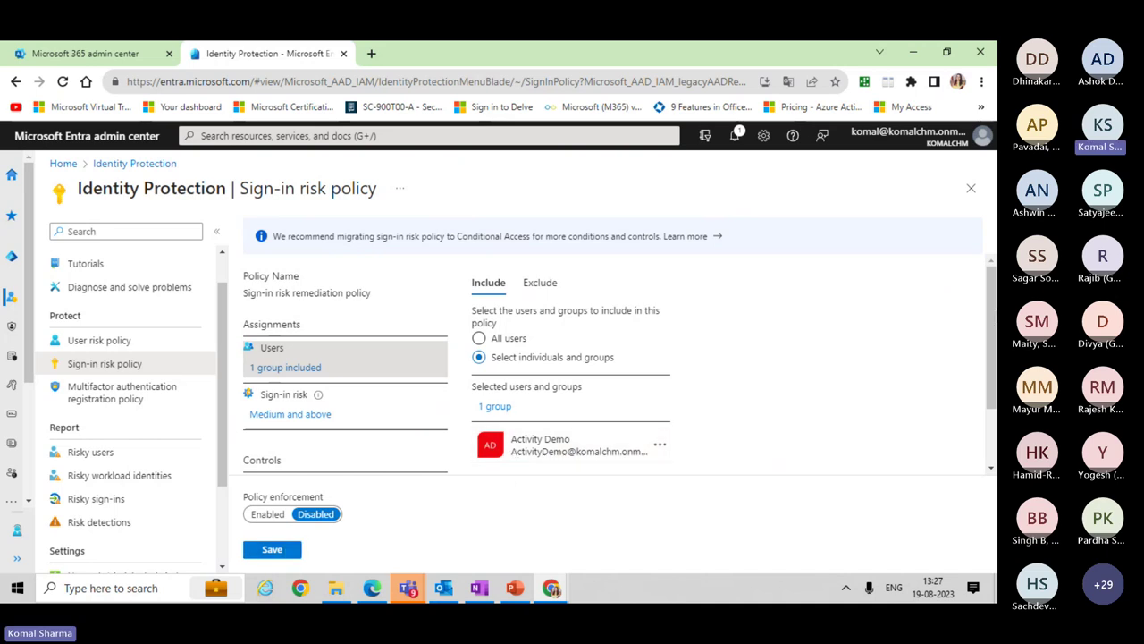
- Review the Sign-in risk policy's Require multifactor authentication control, then move to MFA registration policy
scroll(994, 322, "down", 1)
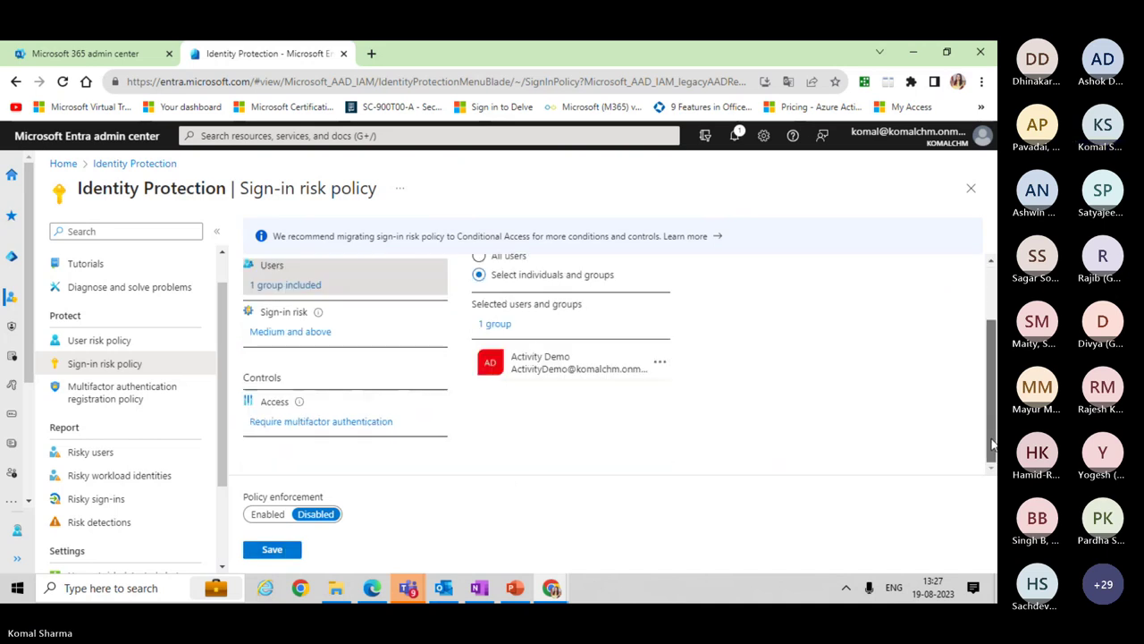
left_click(337, 424)
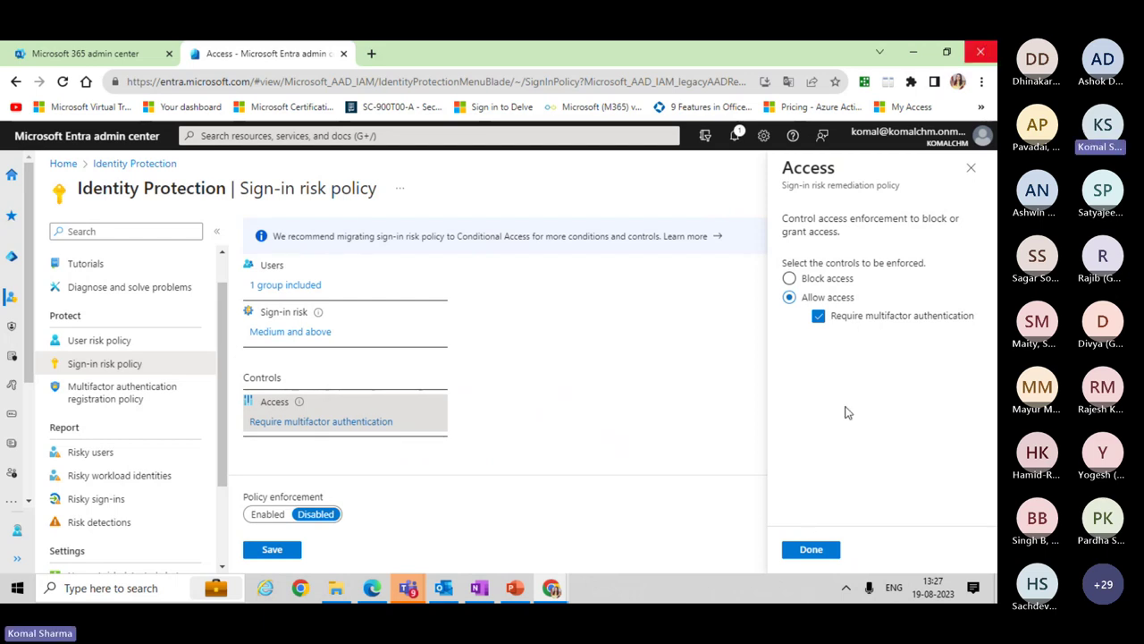
left_click(811, 551)
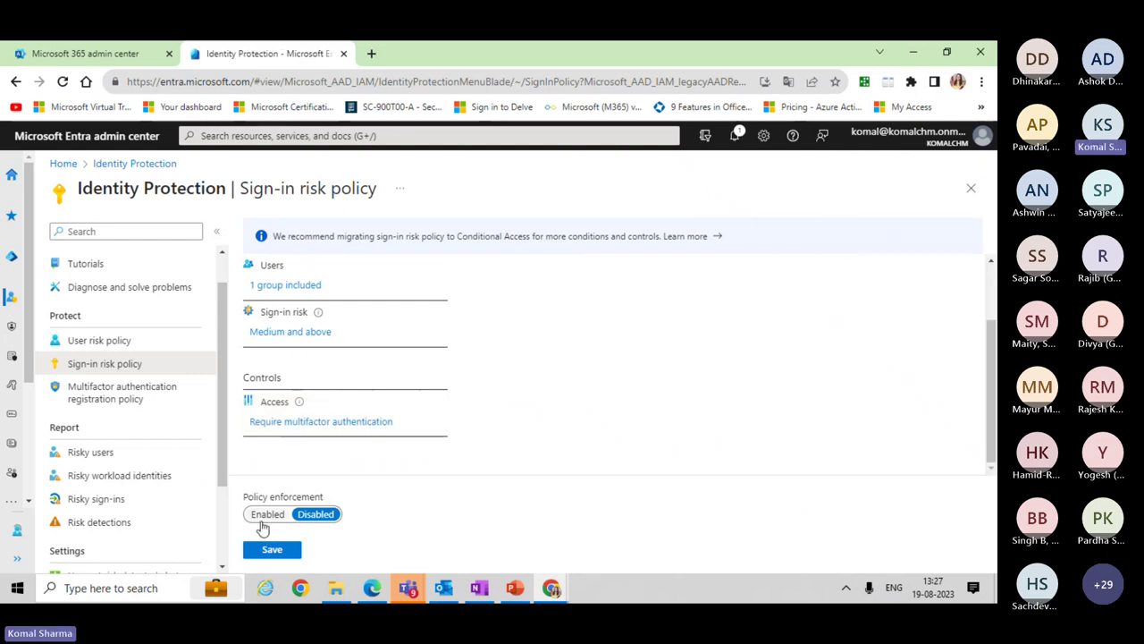
left_click(123, 406)
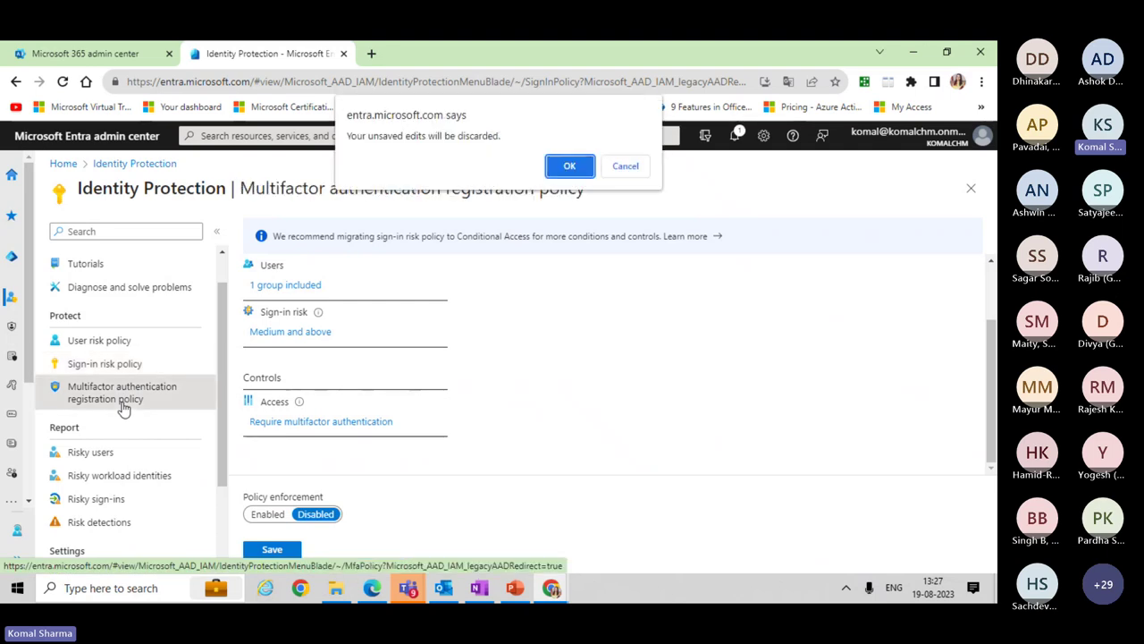
- Discard sign-in risk edits and include the Demo Team Site group in the MFA registration policy
left_click(570, 167)
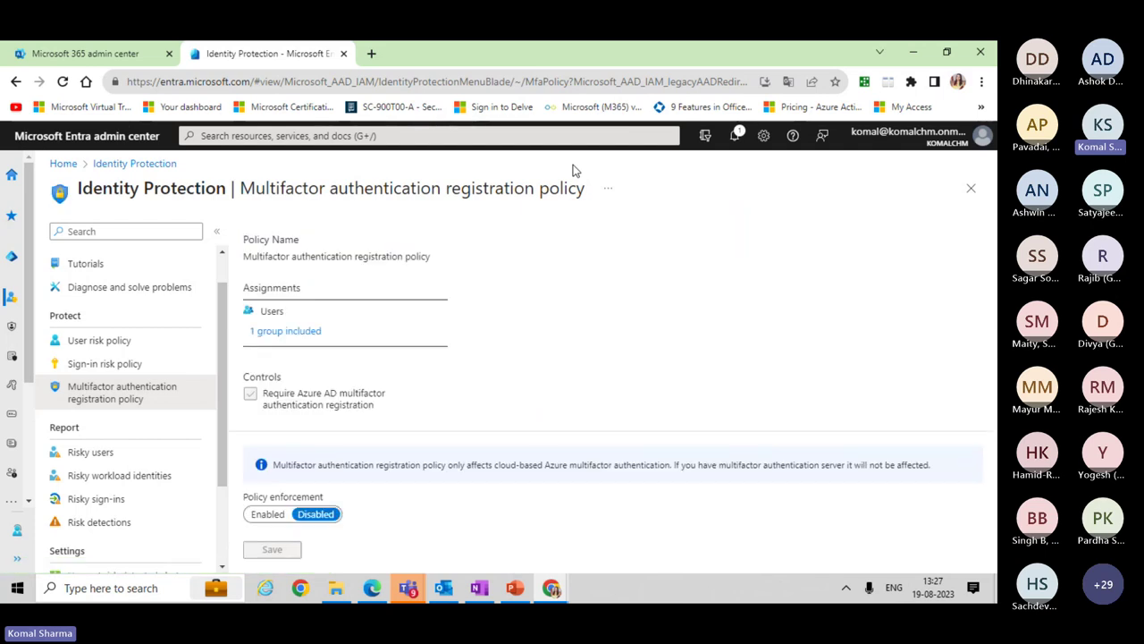
left_click(282, 333)
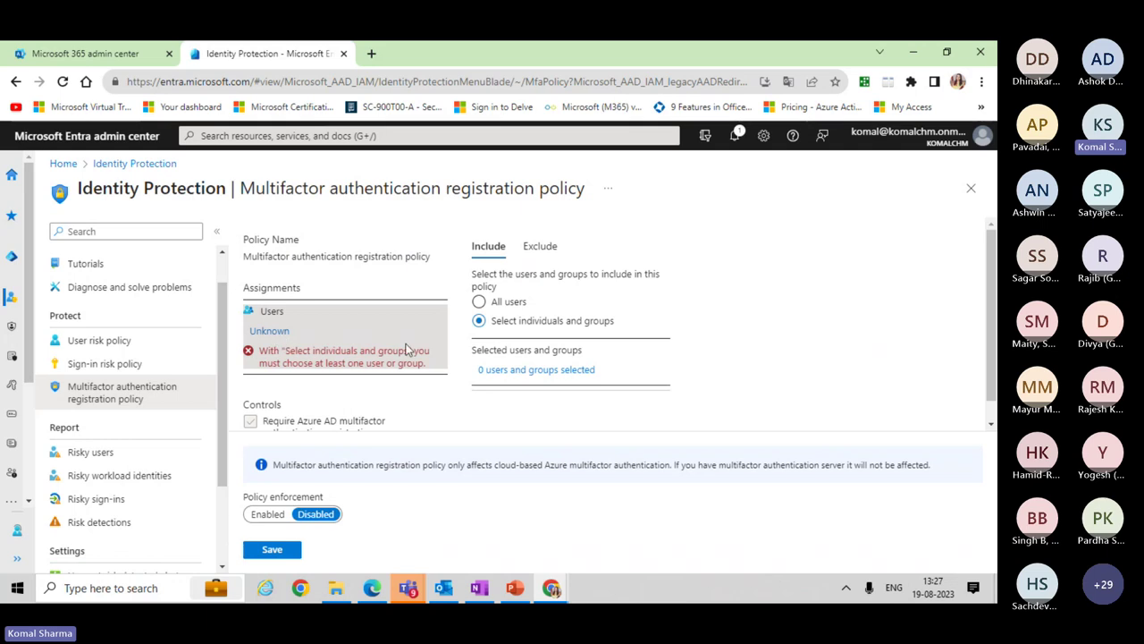
left_click(539, 375)
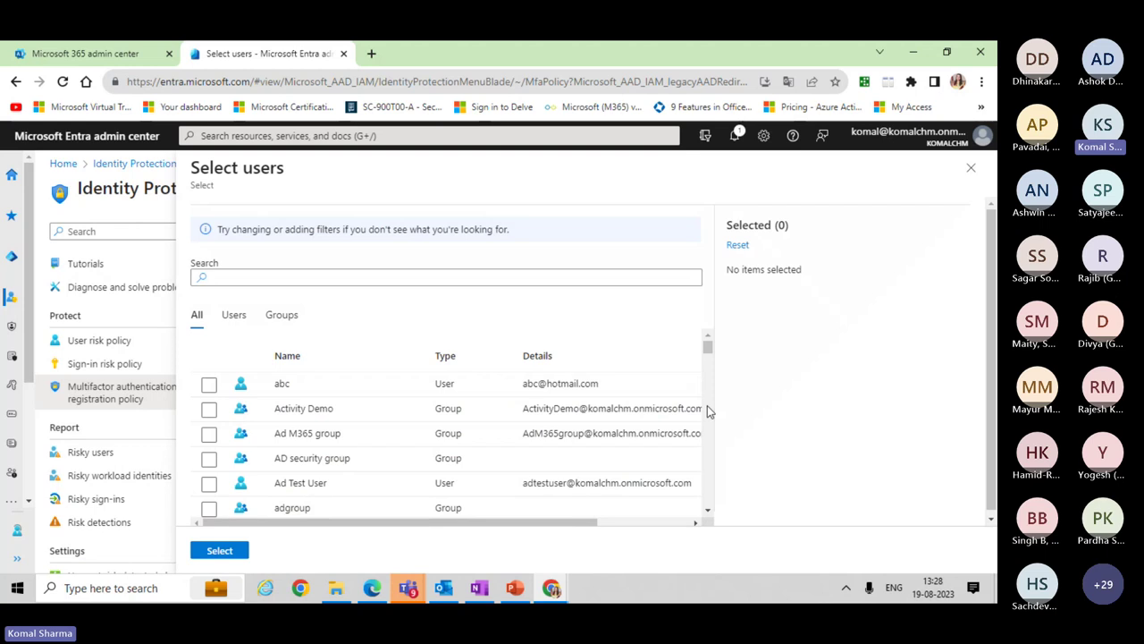
left_click_drag(707, 348, 713, 398)
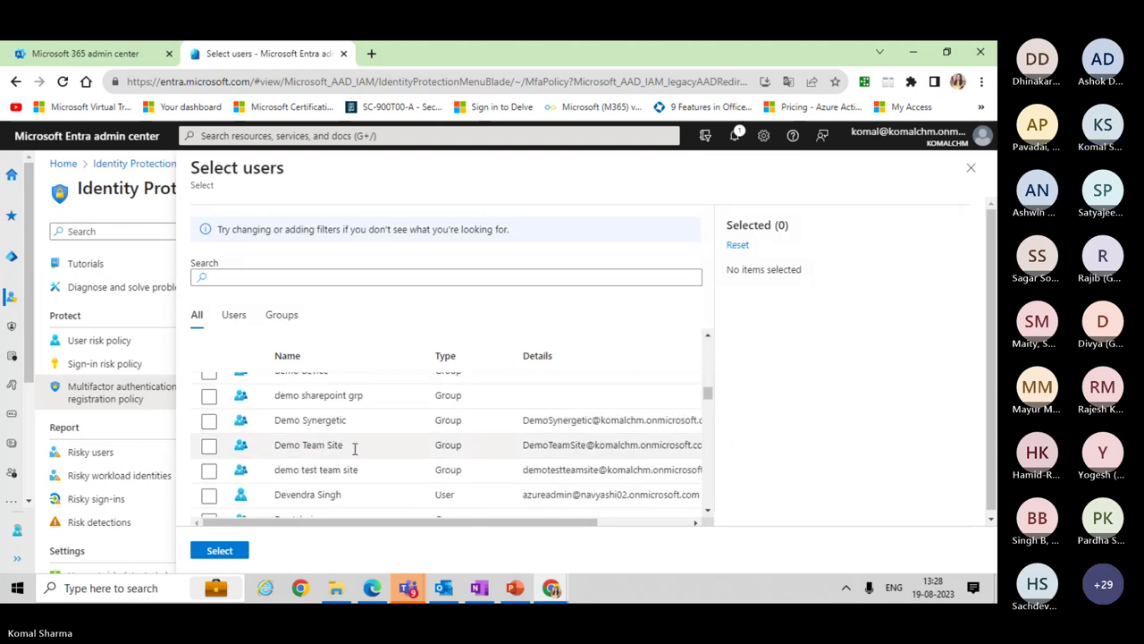
left_click(209, 447)
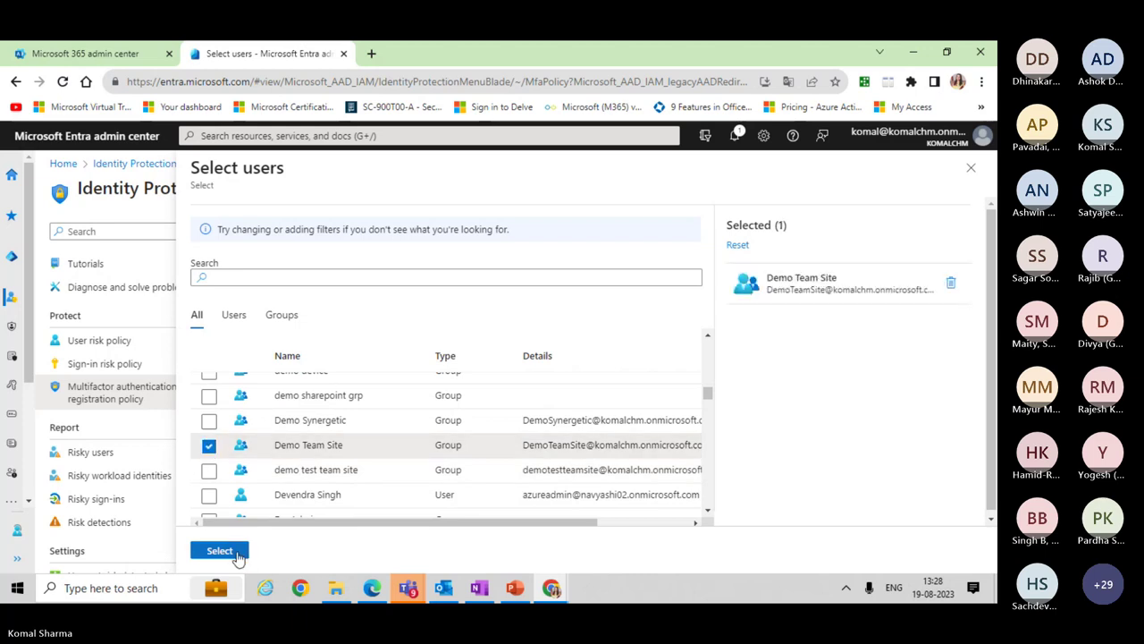
left_click(230, 551)
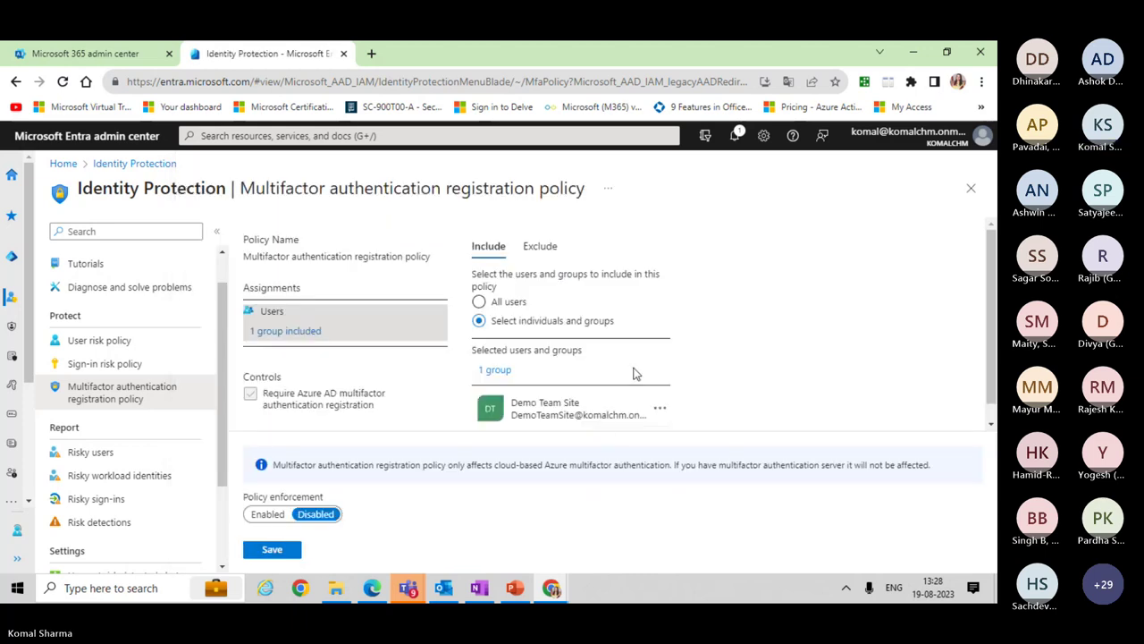
- Set MFA registration policy enforcement to Enabled and save it
scroll(994, 349, "down", 1)
scroll(994, 348, "down", 1)
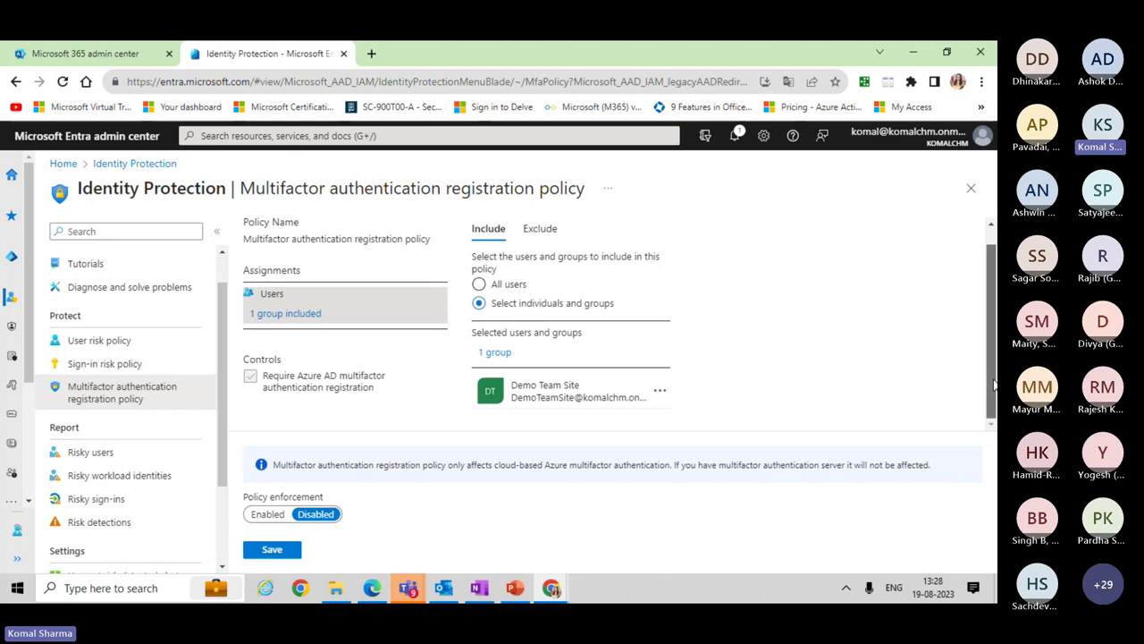
left_click(269, 515)
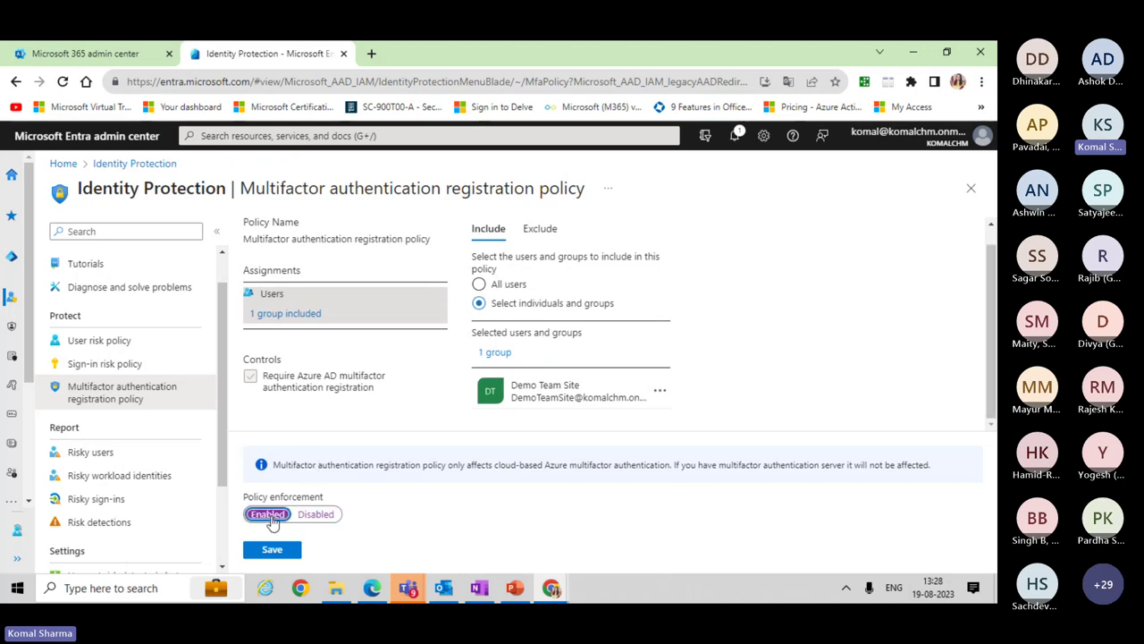
left_click(281, 552)
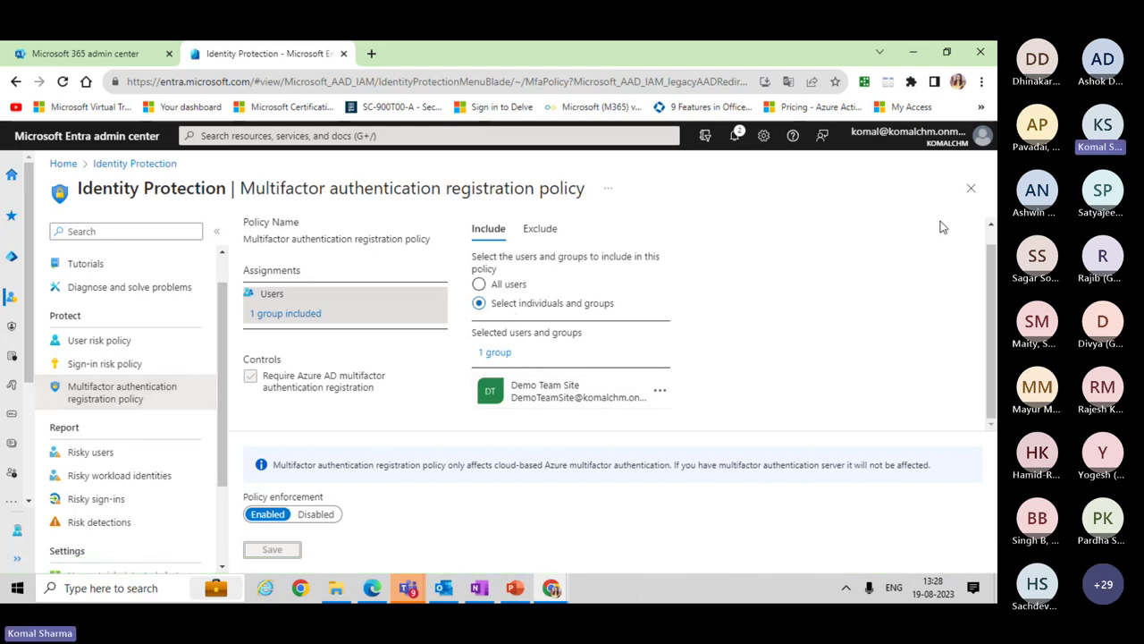
scroll(991, 290, "up", 1)
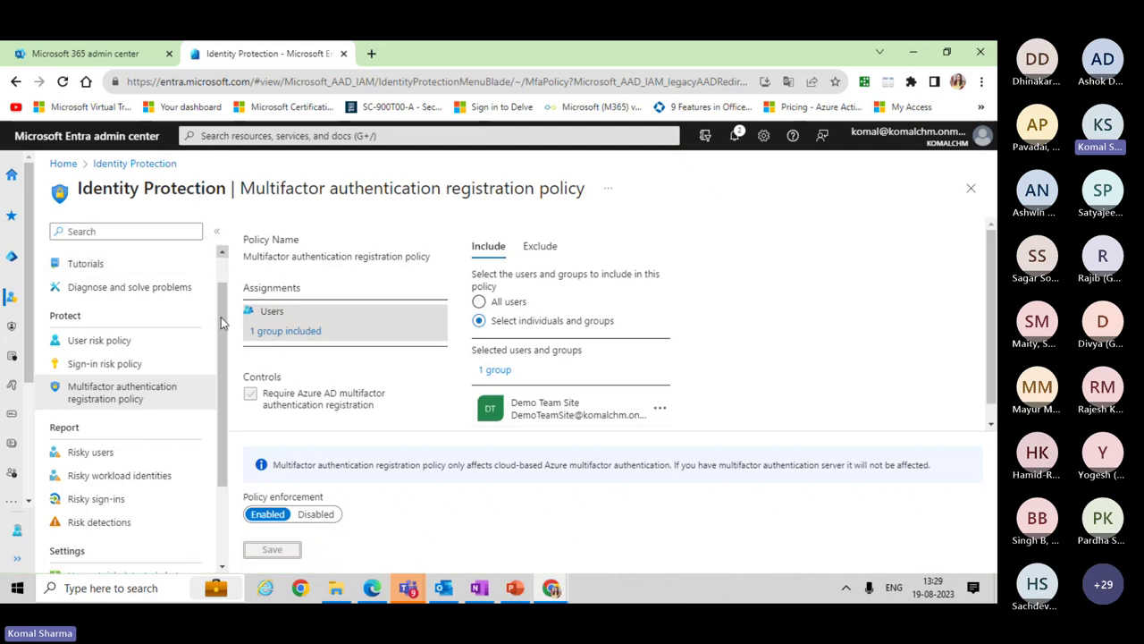
scroll(222, 329, "down", 3)
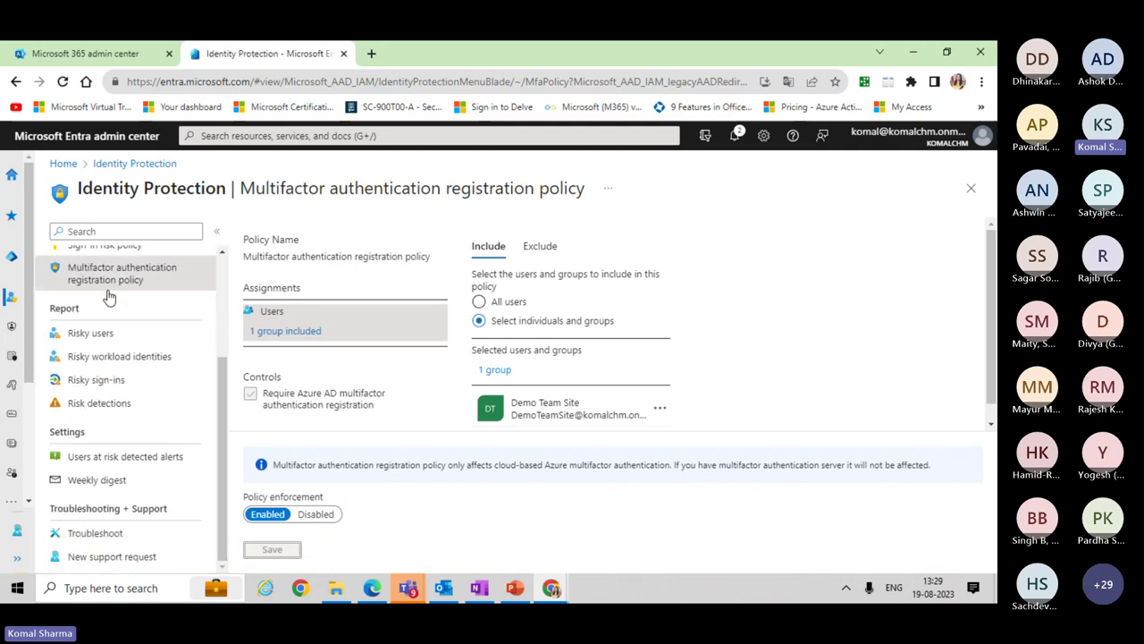
- Review the Risky users report with two high-risk users, then go to Risky sign-ins
left_click(94, 333)
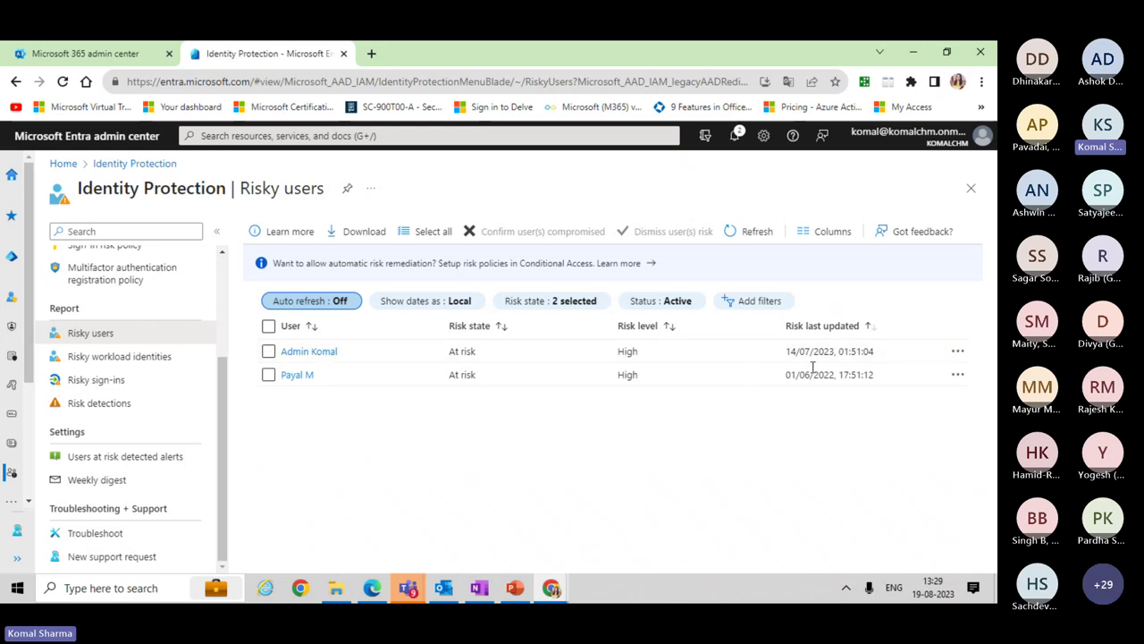
left_click(111, 382)
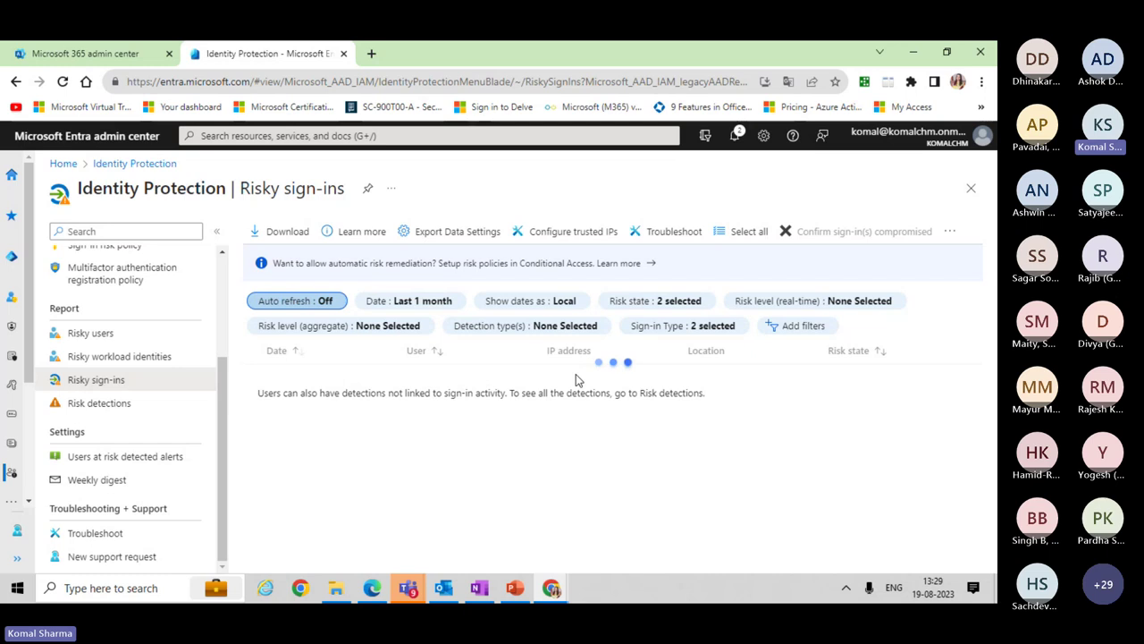
- Inspect the details of the single risky sign-in from Saint-Andre-Lez-Lille, France
left_click(577, 376)
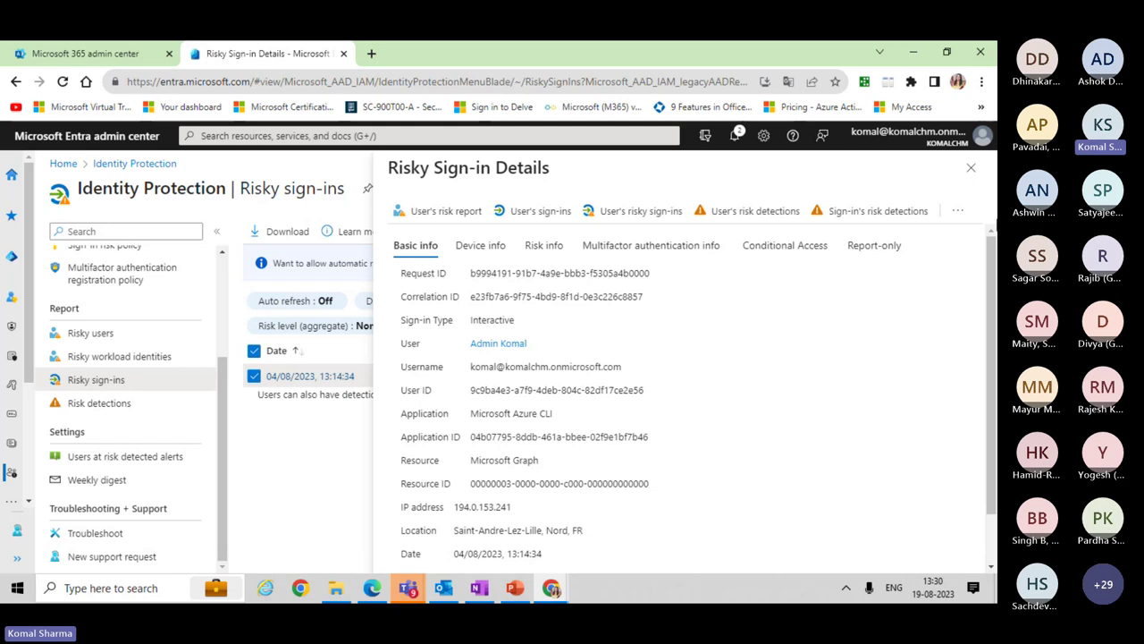
left_click(971, 168)
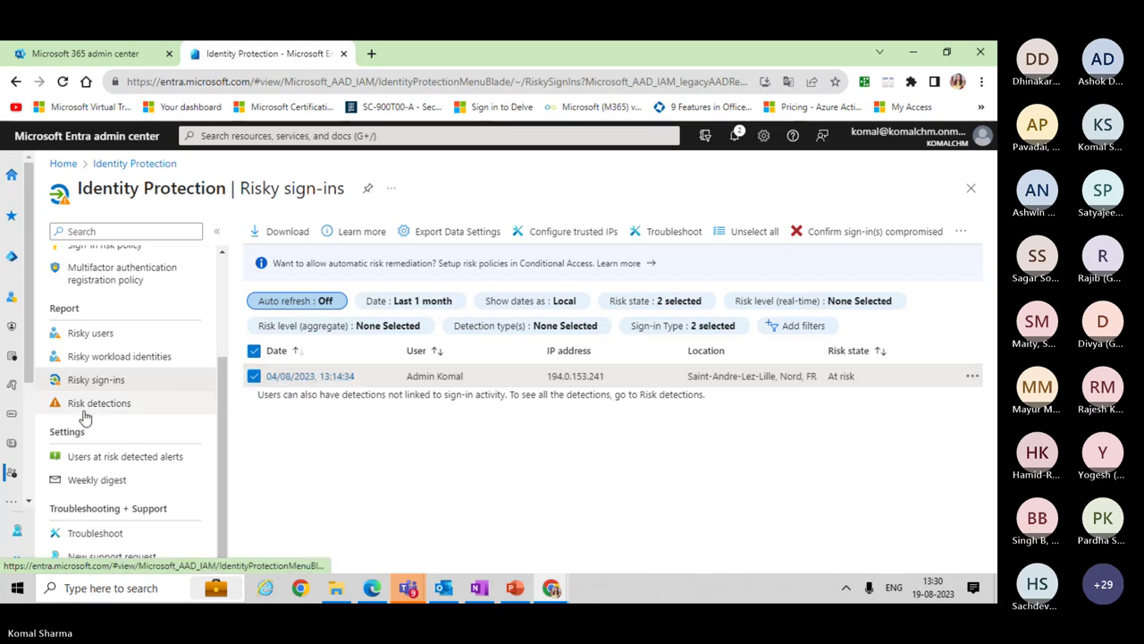
- View Users at risk detected alerts: two Global Administrator recipients enabled, alert level High
left_click(121, 460)
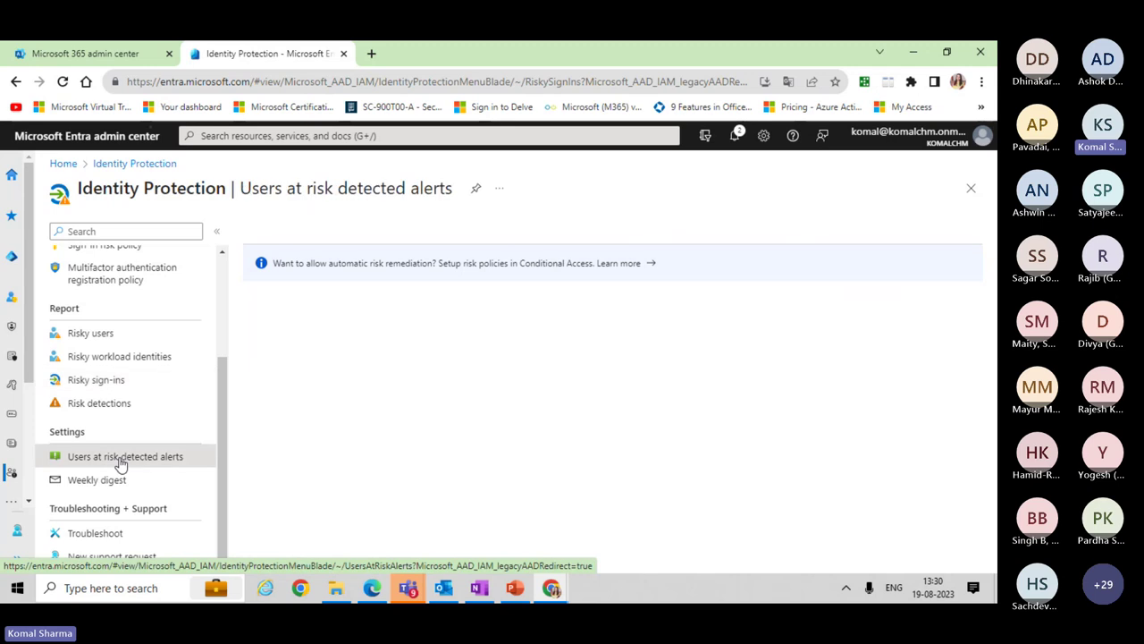
left_click(105, 405)
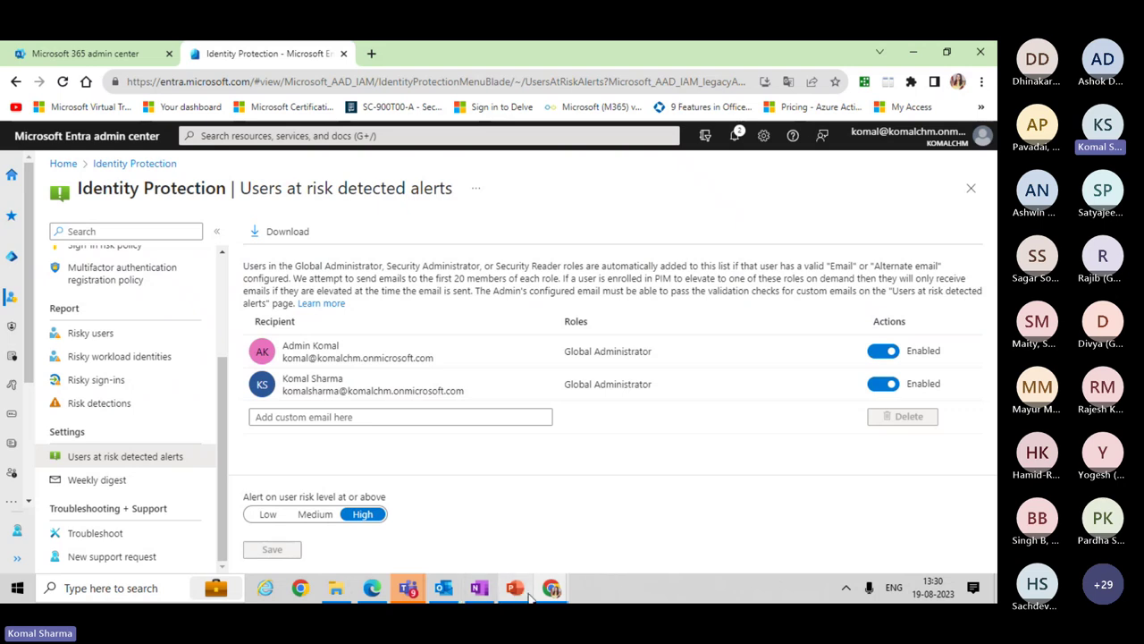
mouse_move(528, 597)
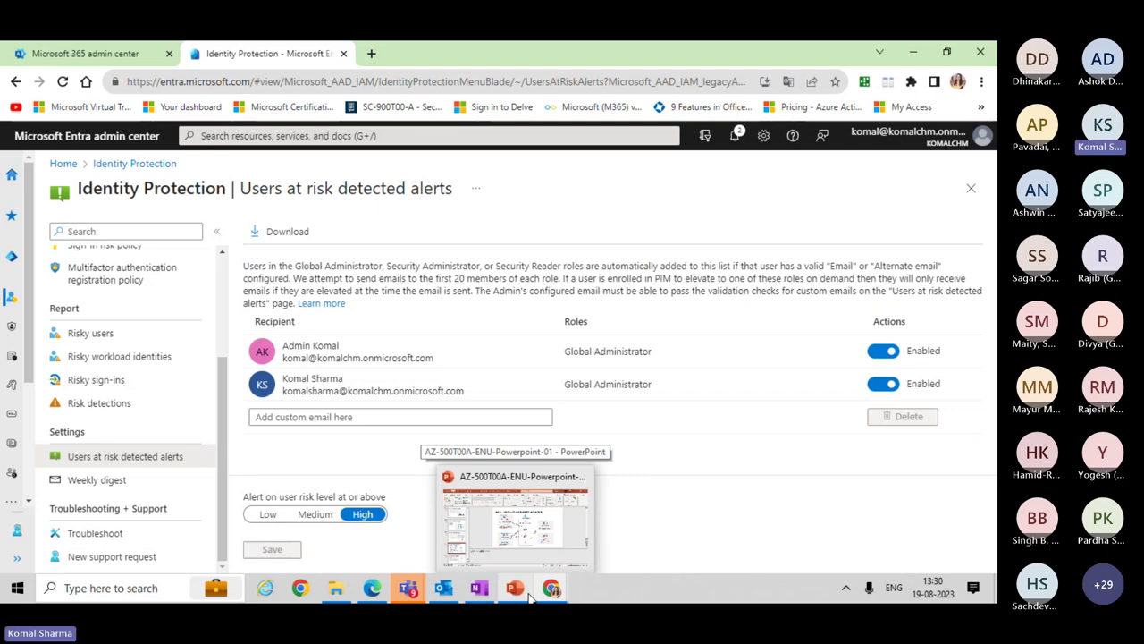
- Bring the AZ-500 PowerPoint deck forward at slide 101, Lab 05 Azure AD PIM
left_click(542, 533)
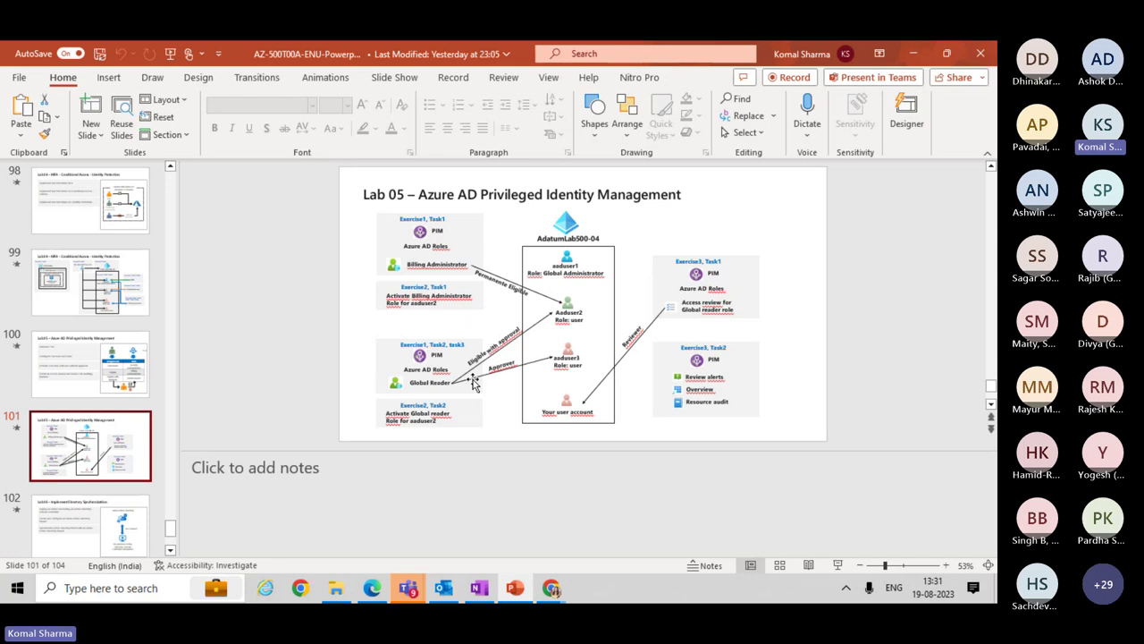
mouse_move(410, 595)
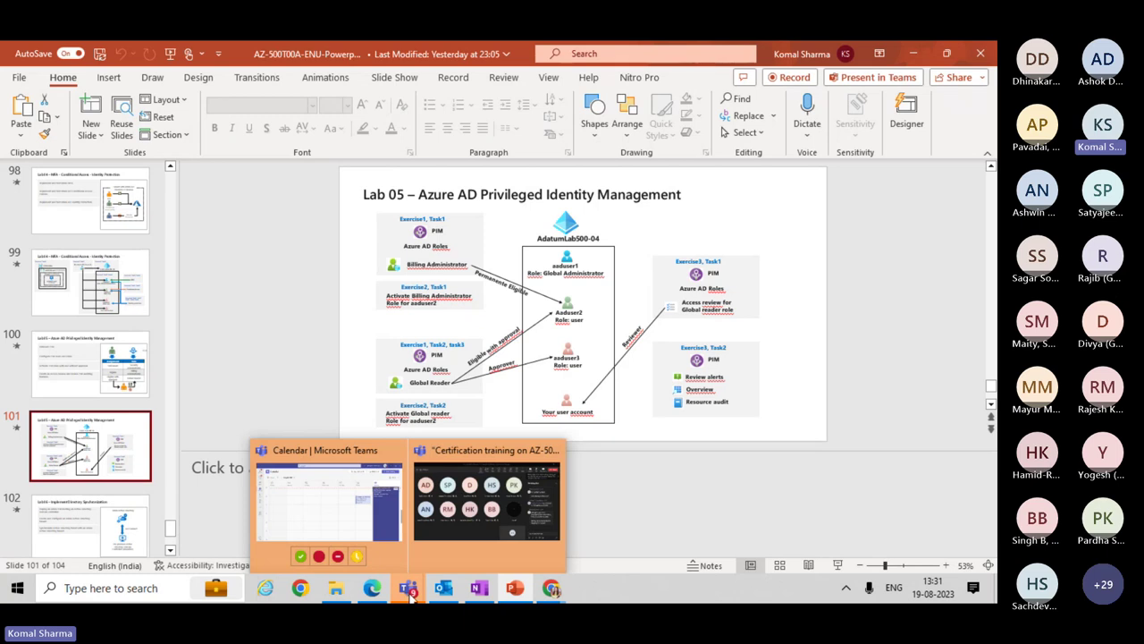
- Bring the AZ-500 Certification training meeting forward and scroll through attendees' earlier questions in Meeting chat
left_click(483, 542)
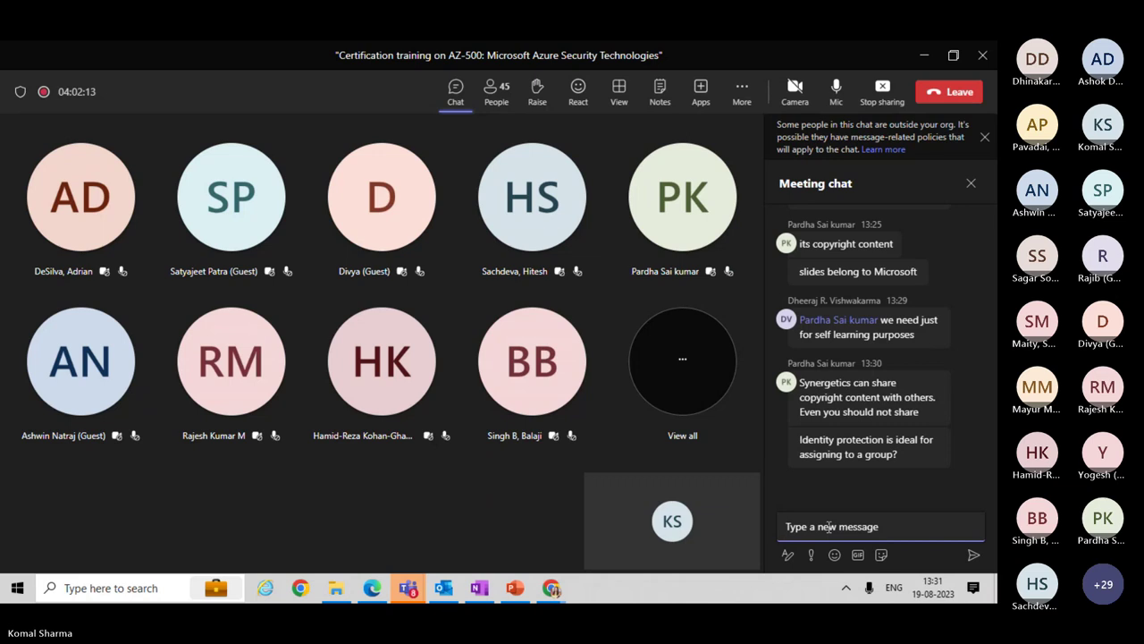
scroll(863, 340, "up", 3)
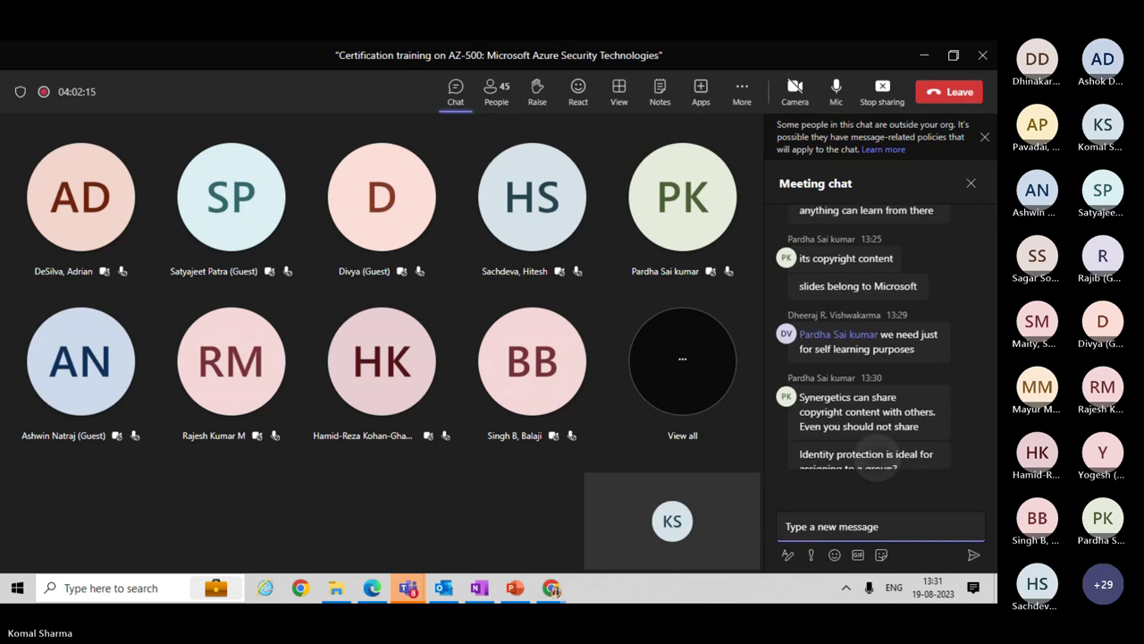
scroll(863, 340, "up", 1)
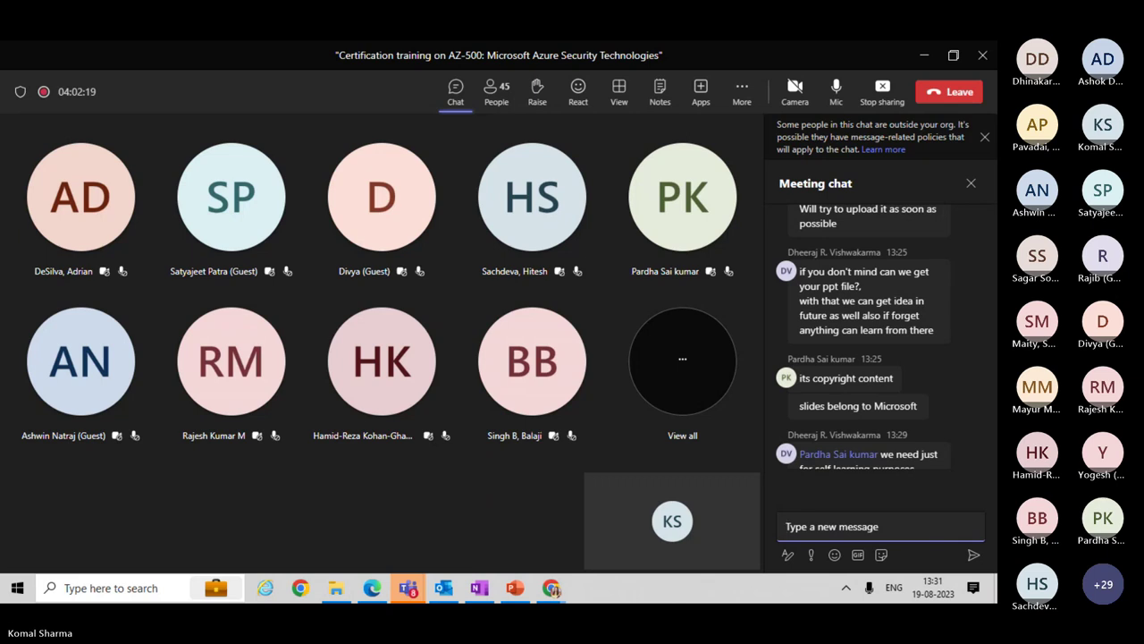
scroll(863, 340, "up", 4)
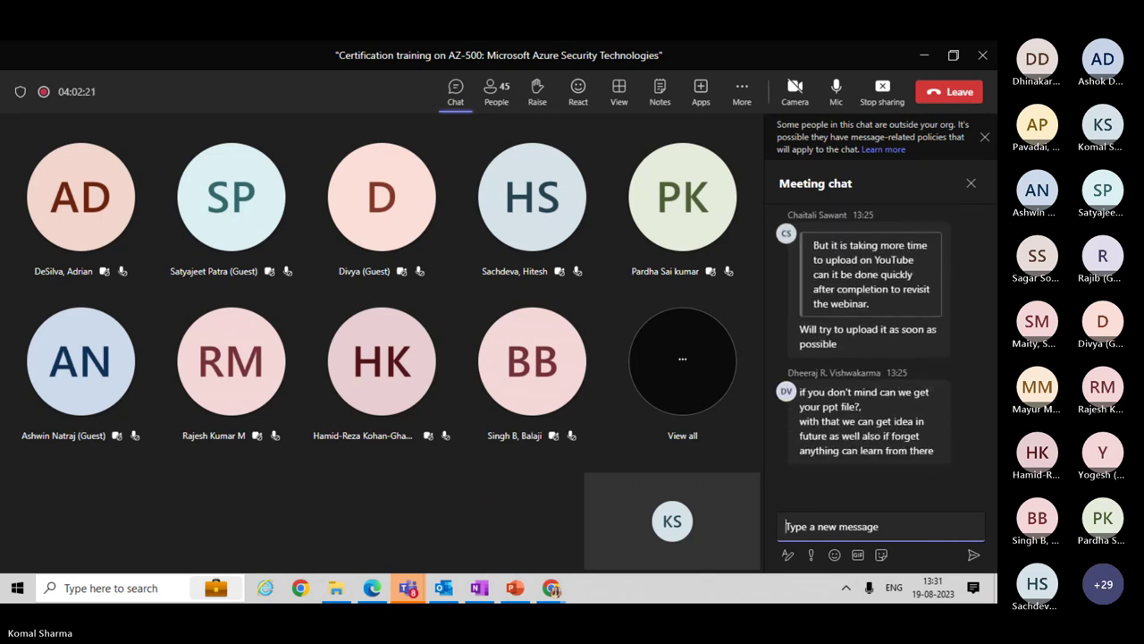
scroll(862, 338, "up", 2)
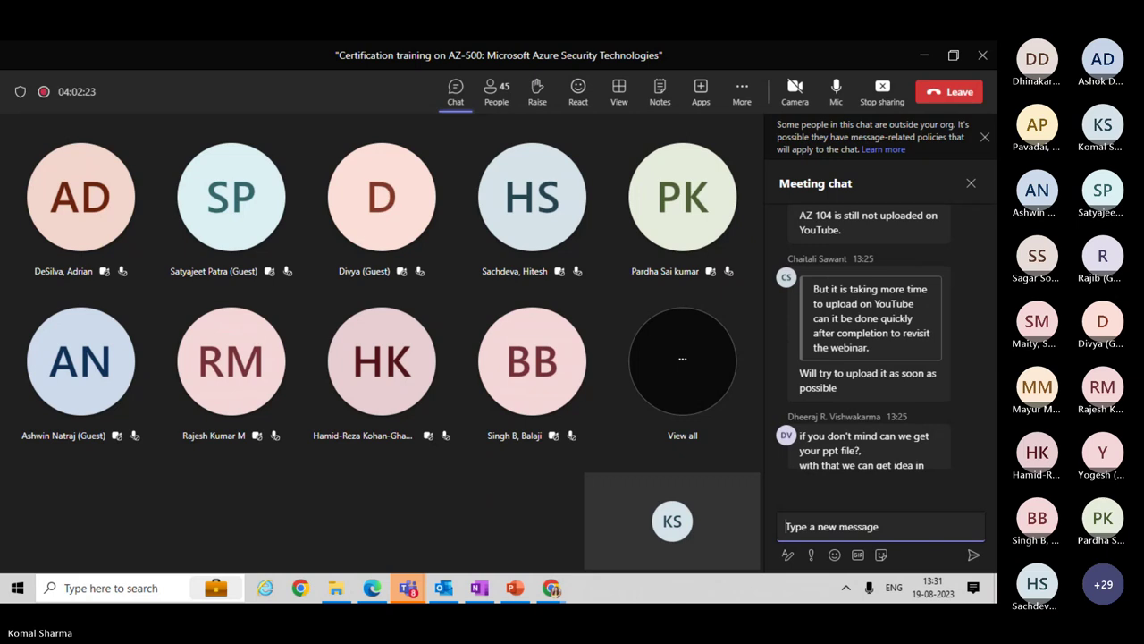
scroll(898, 465, "up", 1)
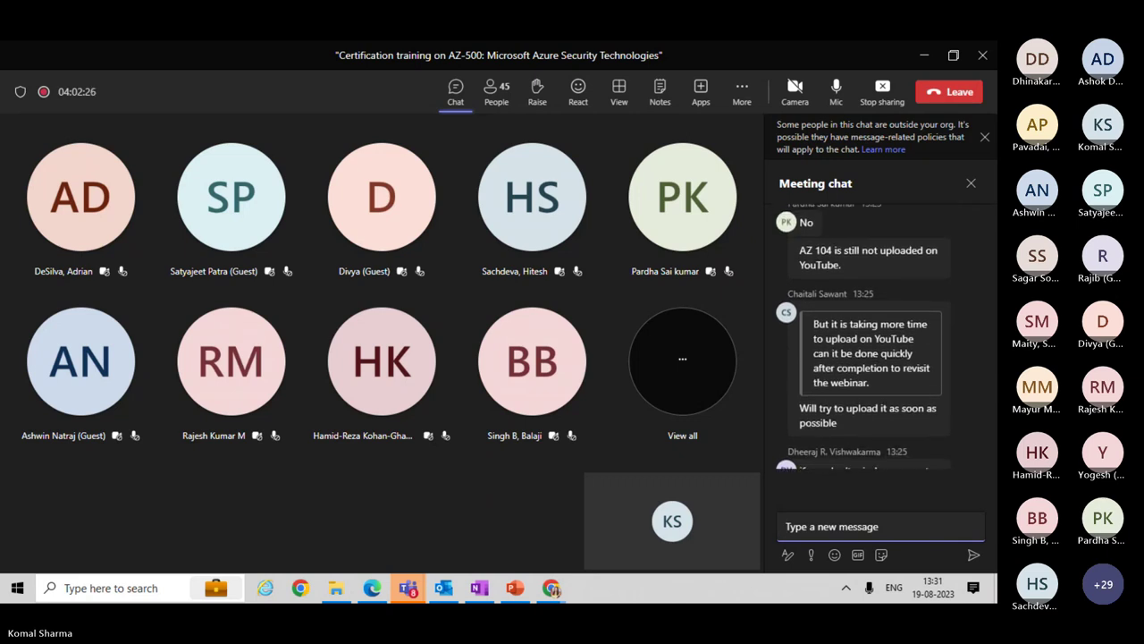
scroll(863, 337, "up", 2)
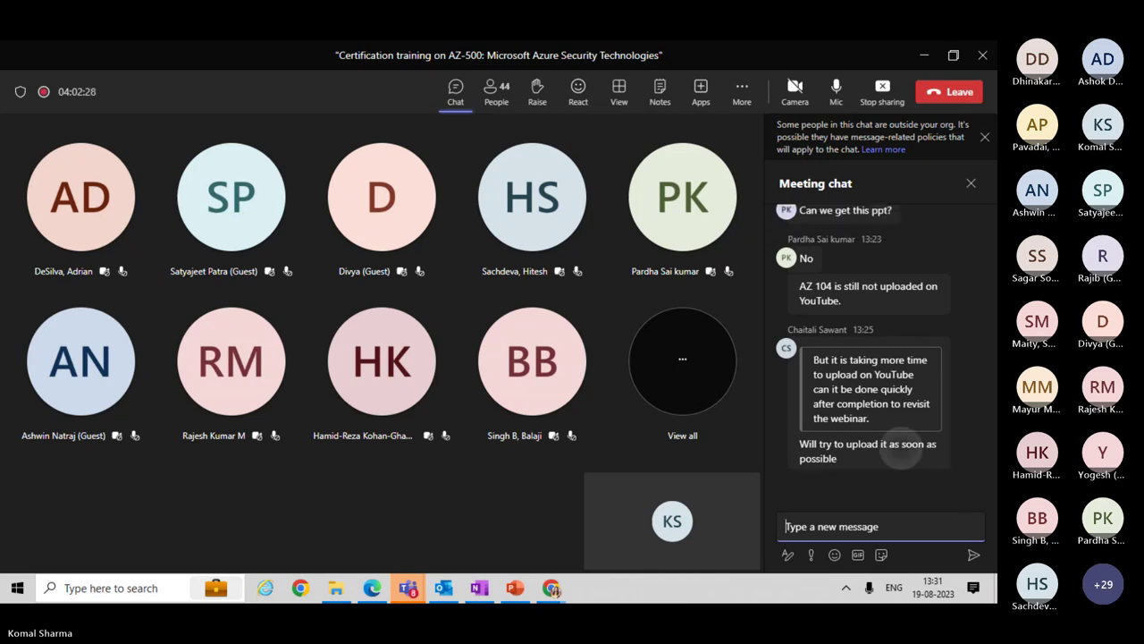
scroll(862, 336, "up", 2)
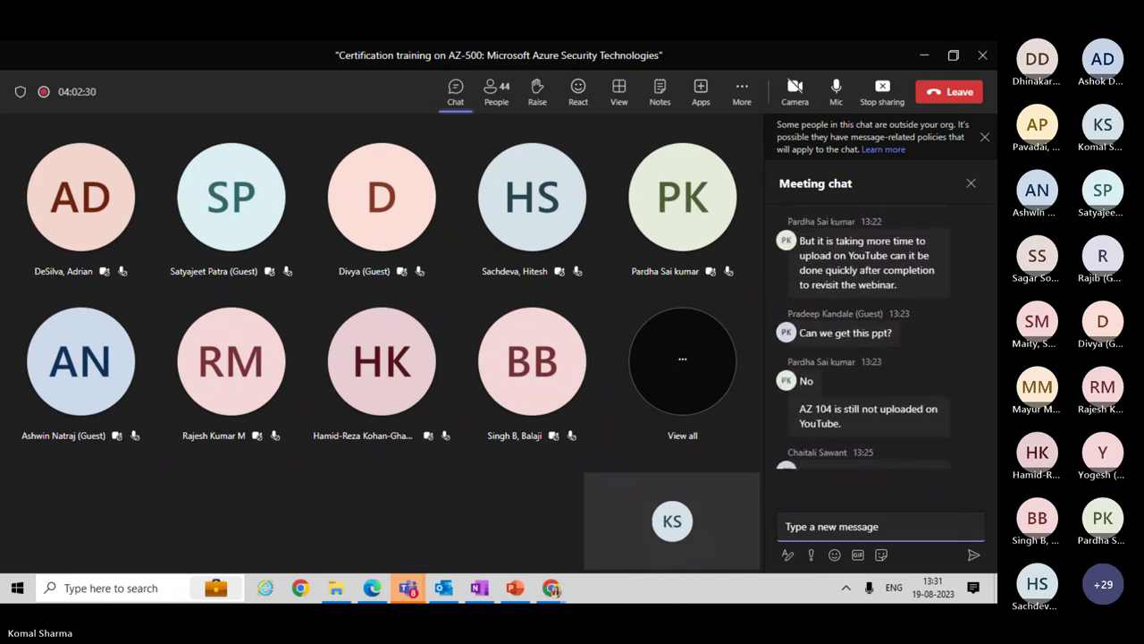
scroll(863, 336, "up", 1)
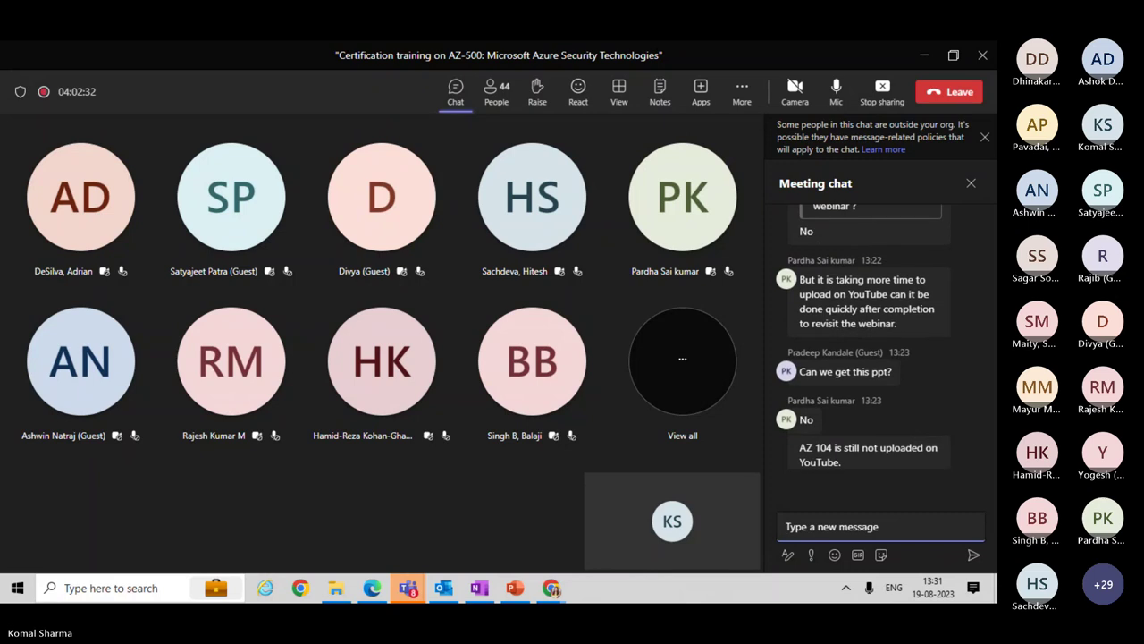
scroll(864, 336, "up", 2)
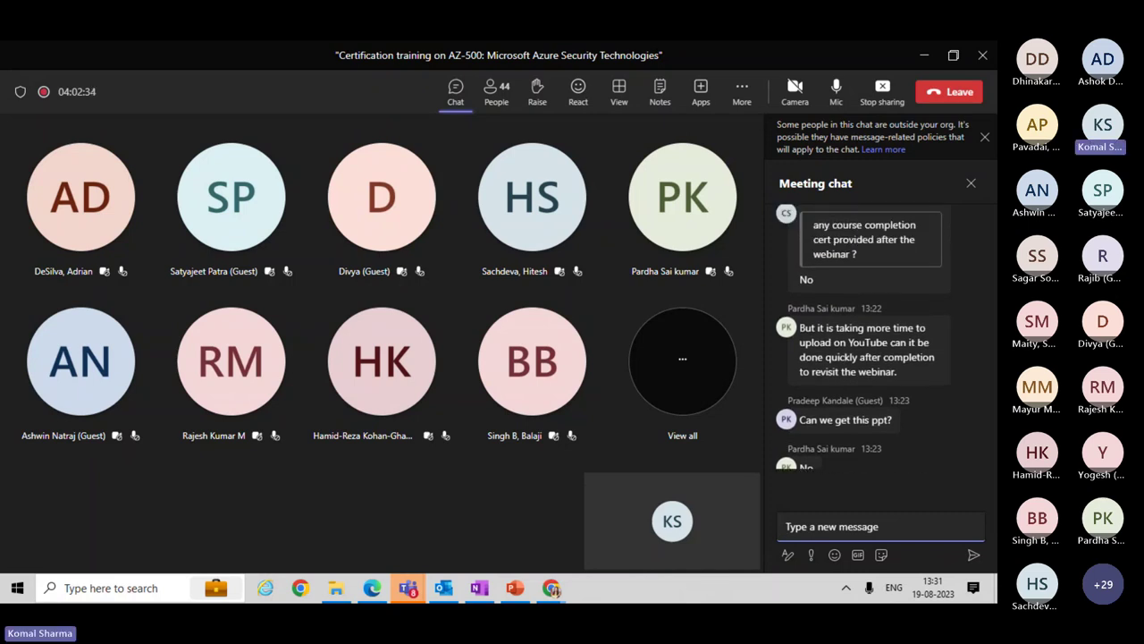
scroll(863, 336, "up", 1)
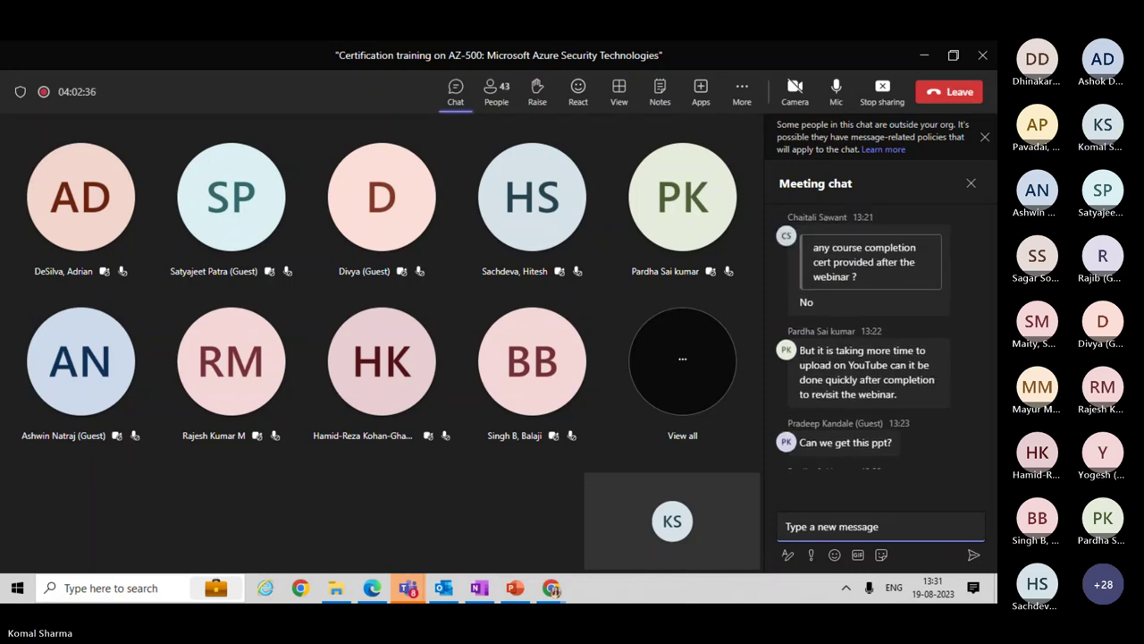
scroll(864, 336, "down", 1)
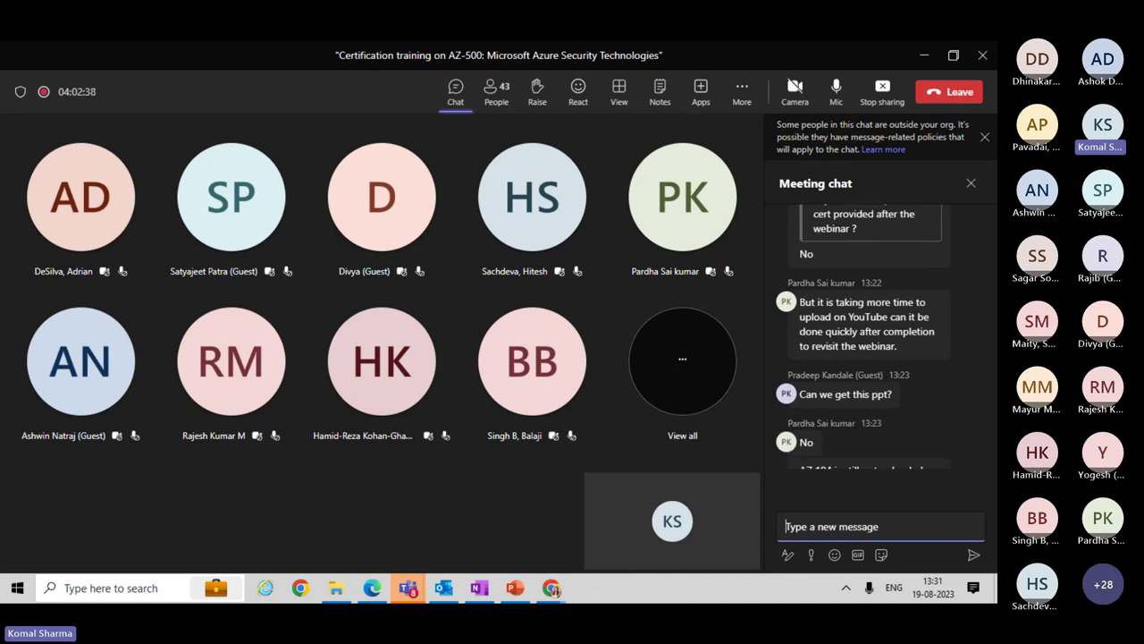
scroll(863, 336, "down", 1)
scroll(863, 336, "down", 1)
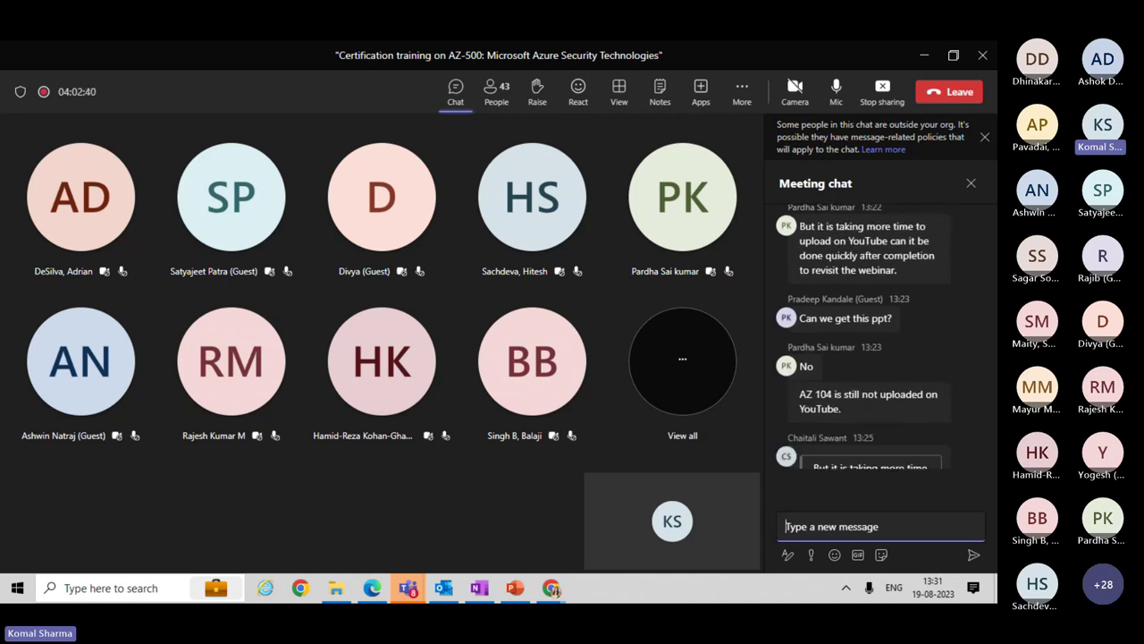